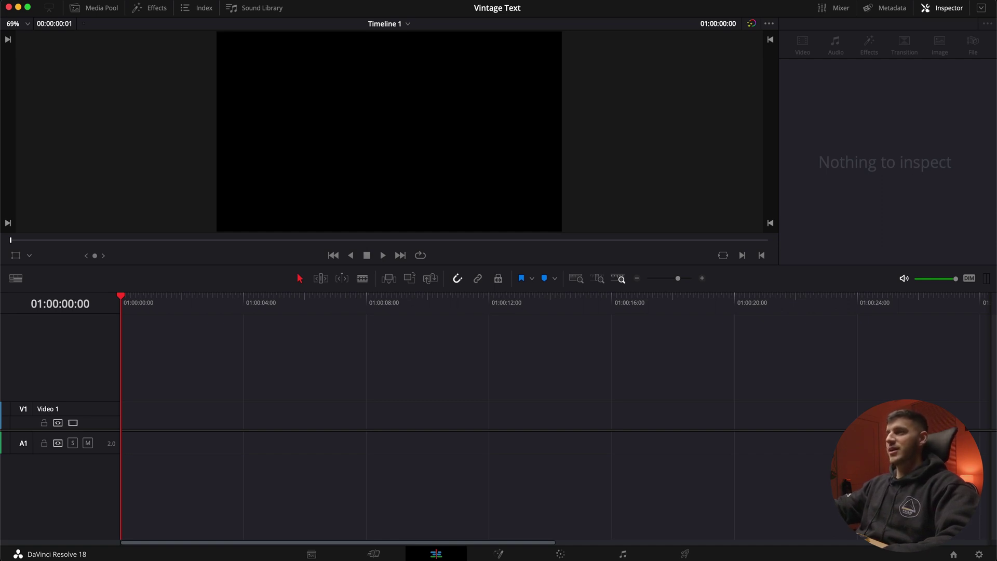
# Check the timeline resolution in Project Settings and add a Fusion Composition clip to the timeline
pyautogui.click(979, 554)
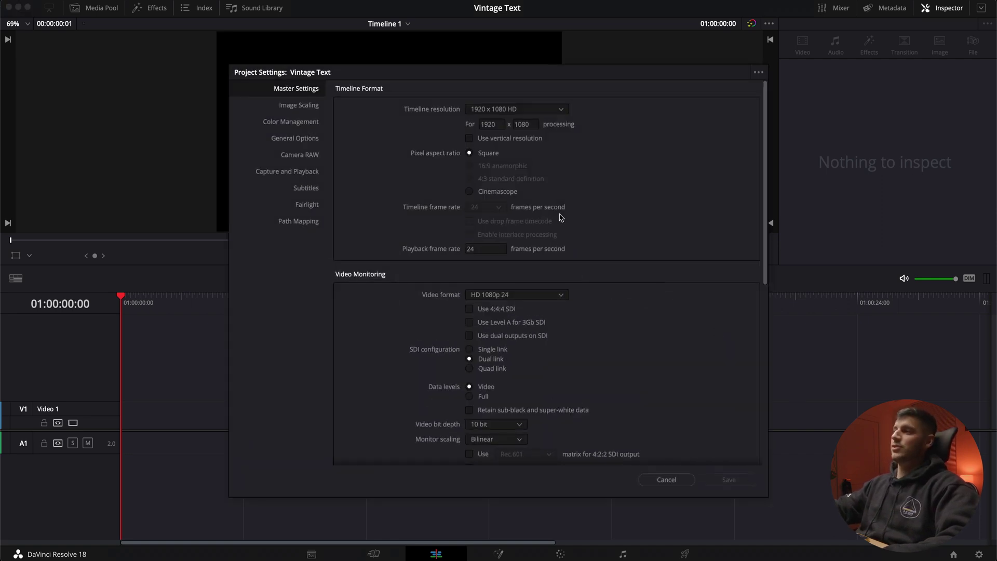
pyautogui.click(507, 109)
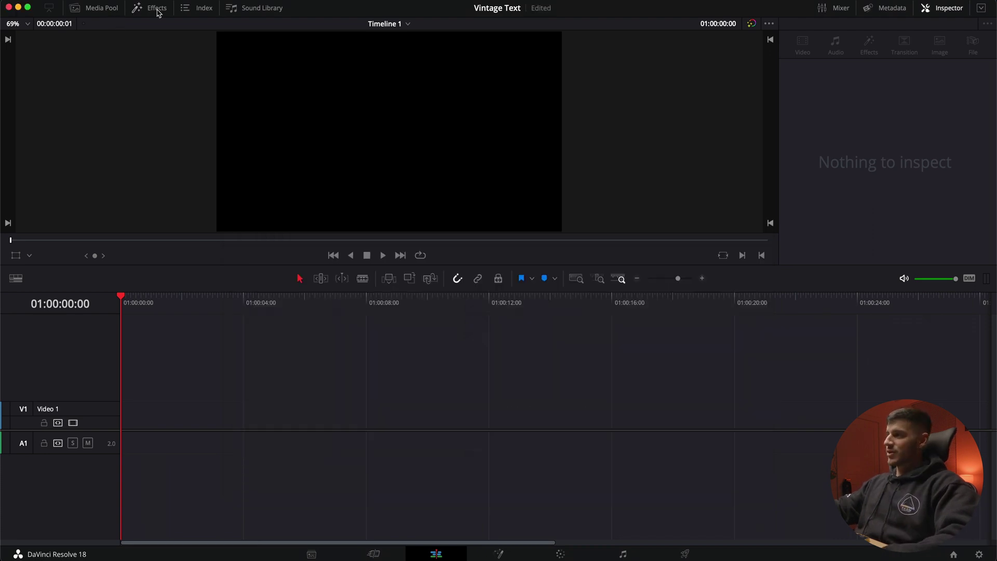
pyautogui.click(158, 12)
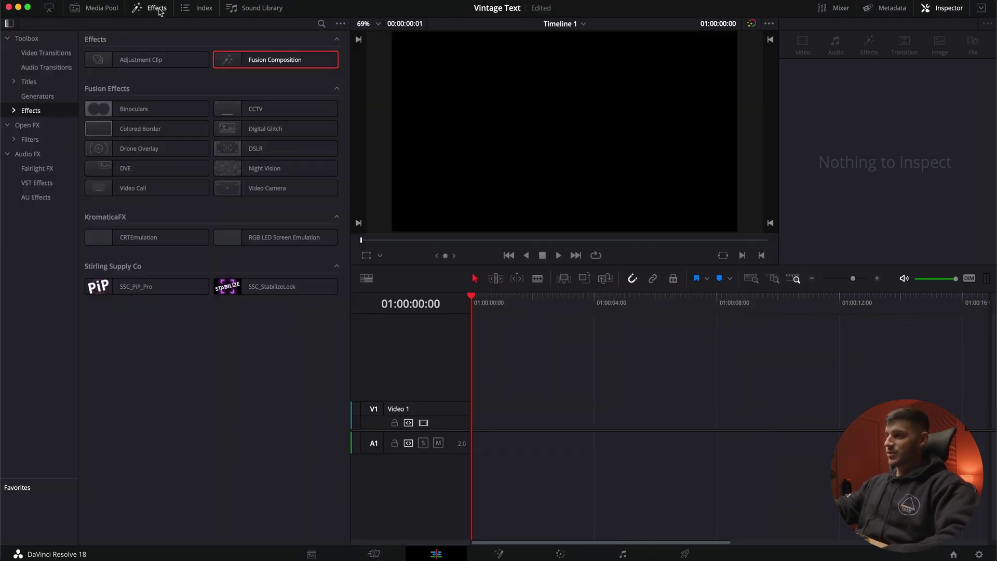
pyautogui.moveTo(259, 61); pyautogui.dragTo(499, 426)
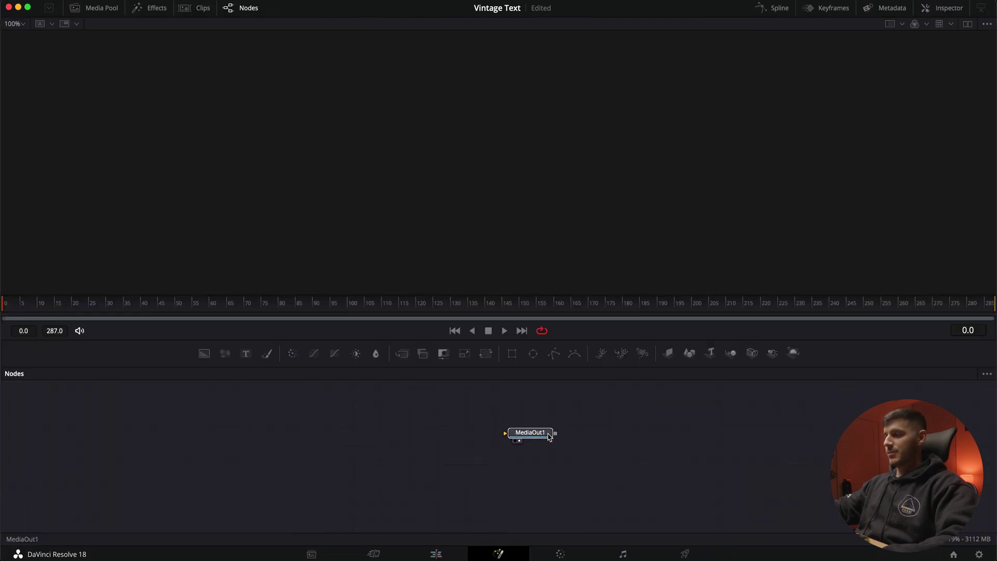
# Move the MediaOut1 node right and enlarge the node graph area
pyautogui.moveTo(549, 437); pyautogui.dragTo(739, 436)
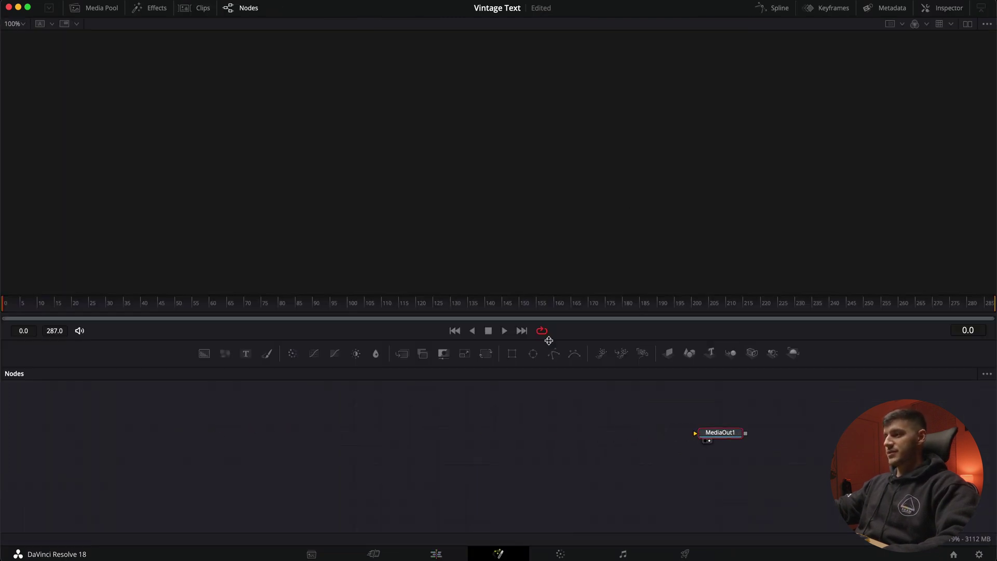
pyautogui.moveTo(549, 340); pyautogui.dragTo(551, 310)
pyautogui.moveTo(702, 406); pyautogui.dragTo(723, 419)
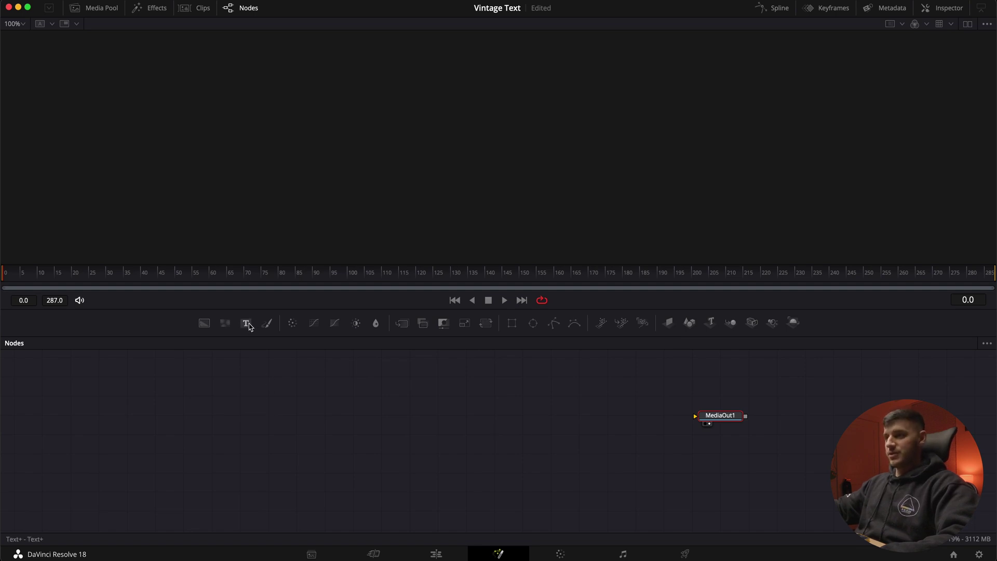
# Add Text, Merge and Background nodes and arrange Text1 and Background1 around Merge1
pyautogui.moveTo(248, 325); pyautogui.dragTo(266, 418)
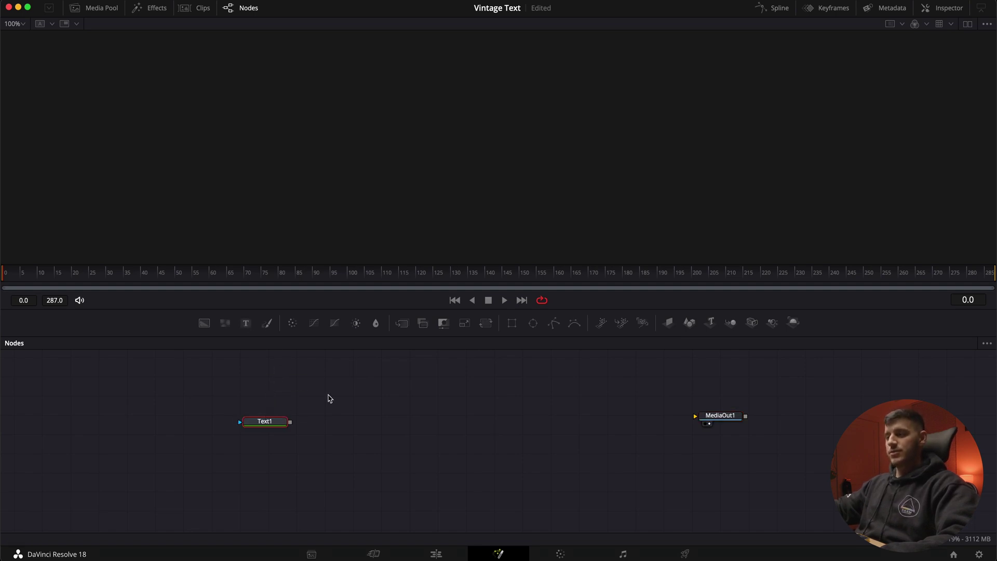
pyautogui.moveTo(402, 323); pyautogui.dragTo(385, 418)
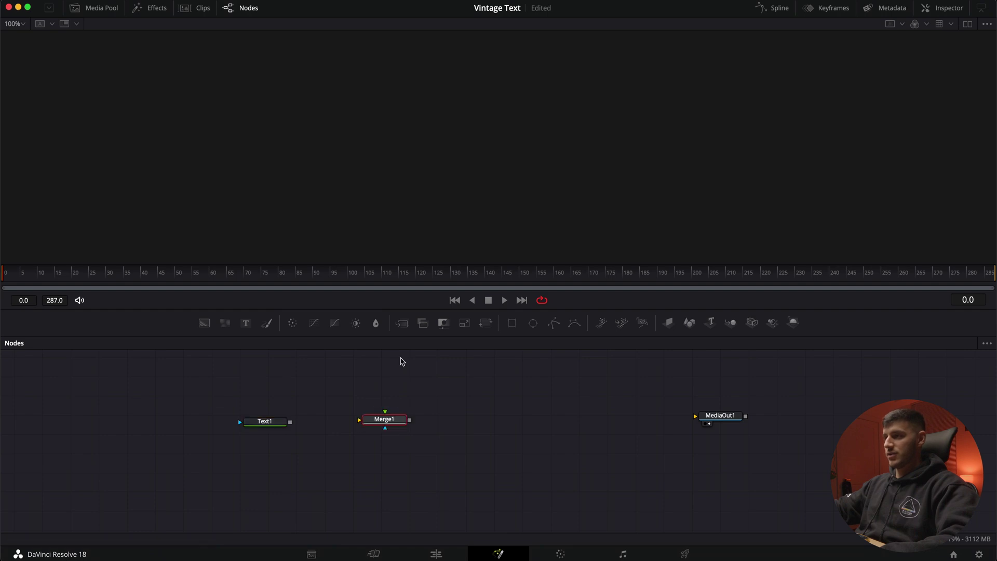
pyautogui.moveTo(203, 326); pyautogui.dragTo(290, 483)
pyautogui.moveTo(268, 421); pyautogui.dragTo(387, 369)
pyautogui.moveTo(290, 483); pyautogui.dragTo(303, 414)
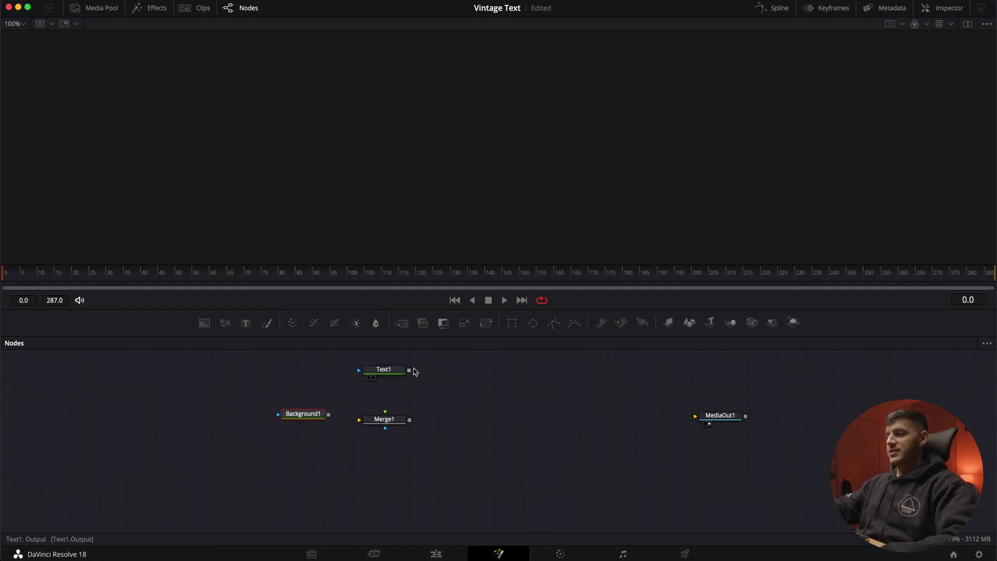
# Connect Text1 into Merge1 and Merge1 to MediaOut1, then show Text1's properties in the Inspector
pyautogui.moveTo(409, 369); pyautogui.dragTo(686, 429)
pyautogui.click(705, 424)
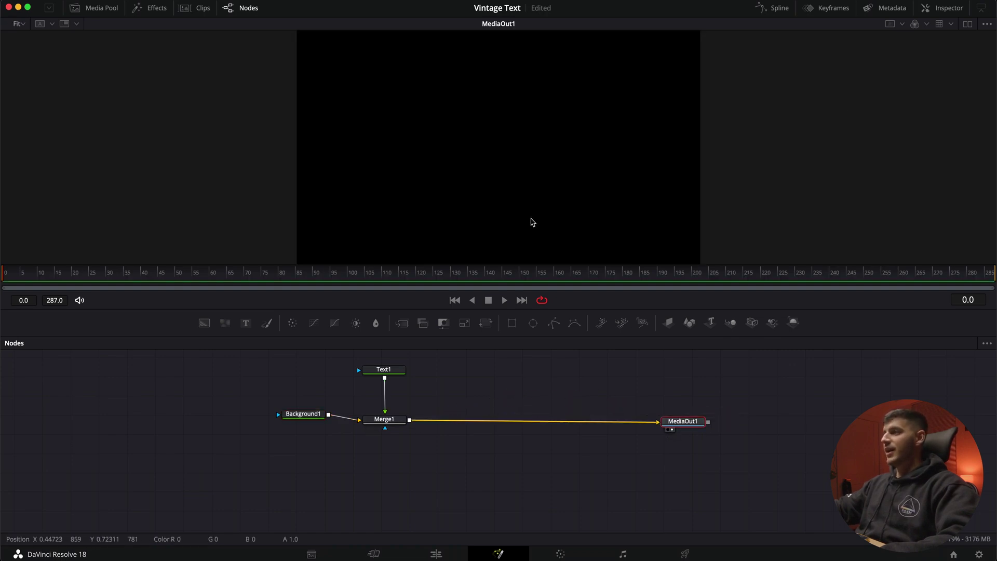
pyautogui.click(930, 8)
pyautogui.click(933, 8)
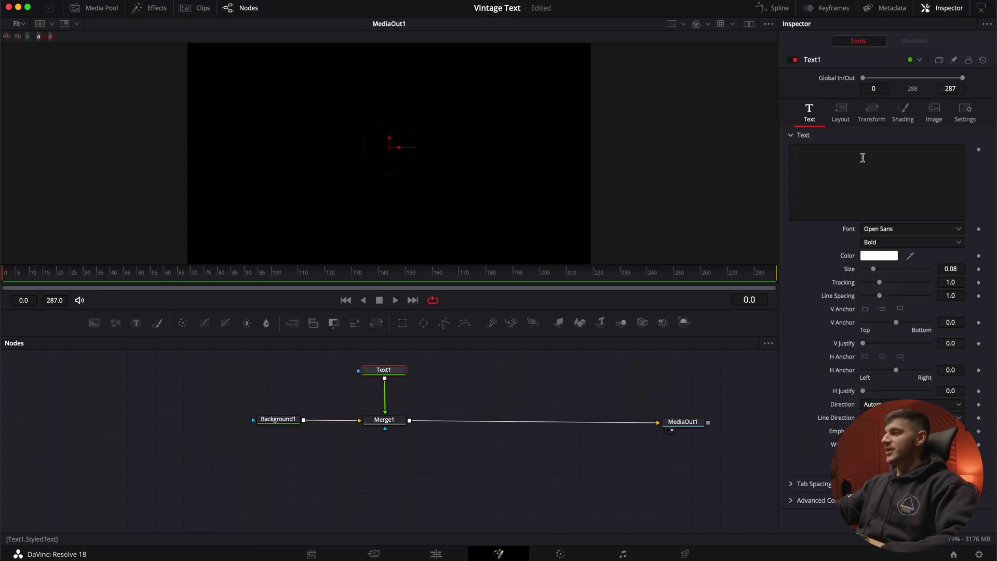
# Enter 'VINTAGE AF' as the text and set its font to Extra Old PERSONAL USE
pyautogui.click(864, 157)
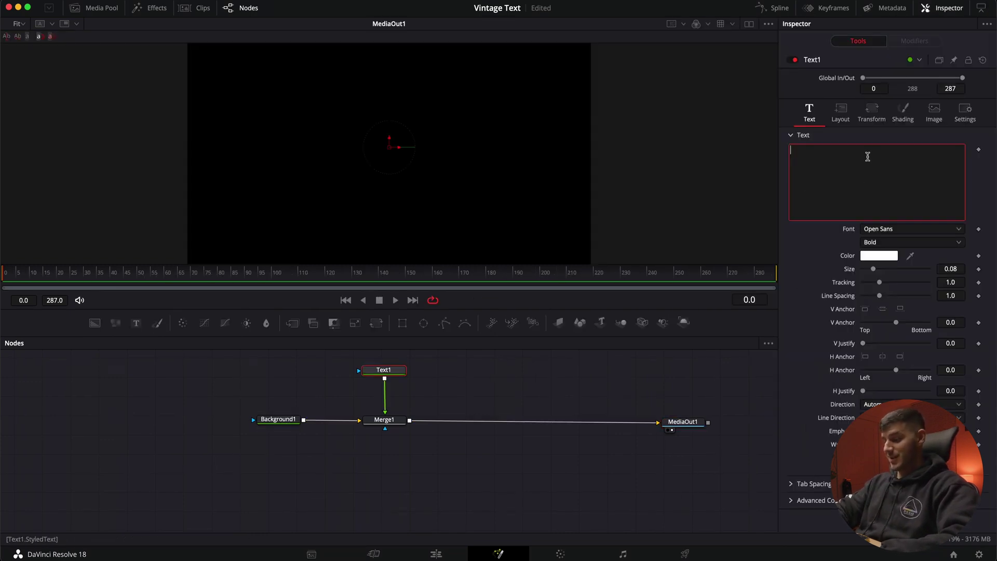
pyautogui.write('VINTAGE AF')
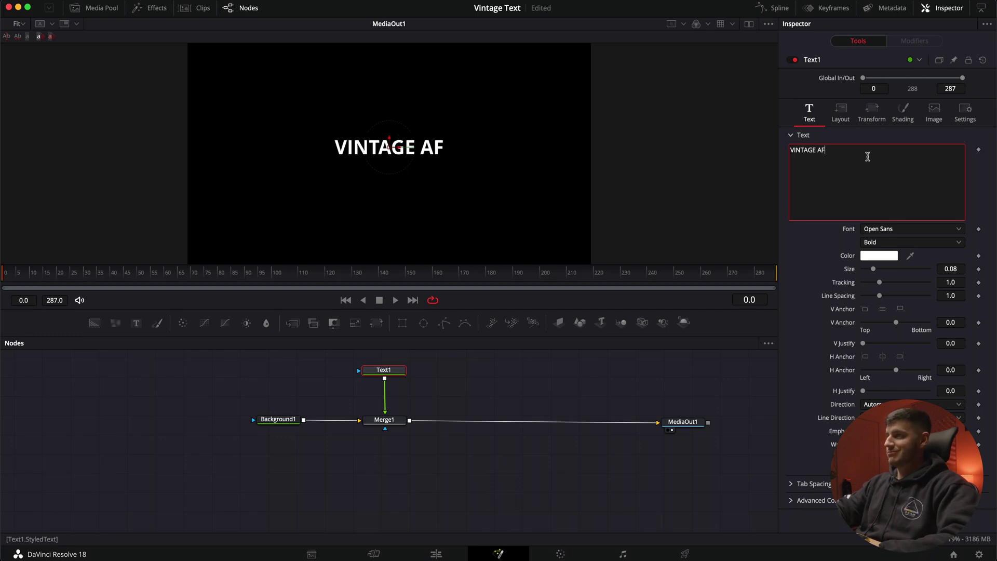
pyautogui.click(915, 231)
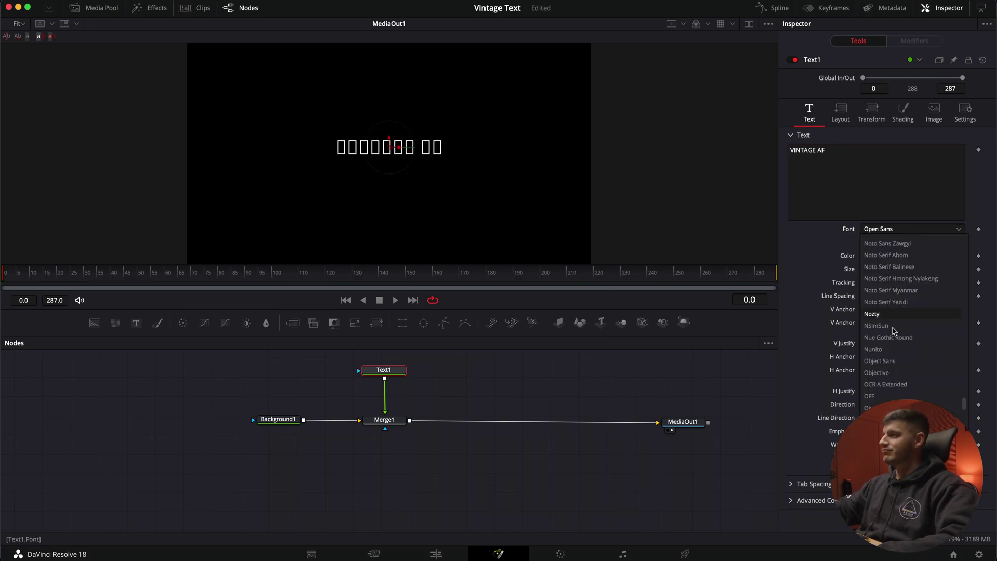
pyautogui.scroll(5, 896, 341)
pyautogui.scroll(15, 900, 351)
pyautogui.scroll(10, 900, 353)
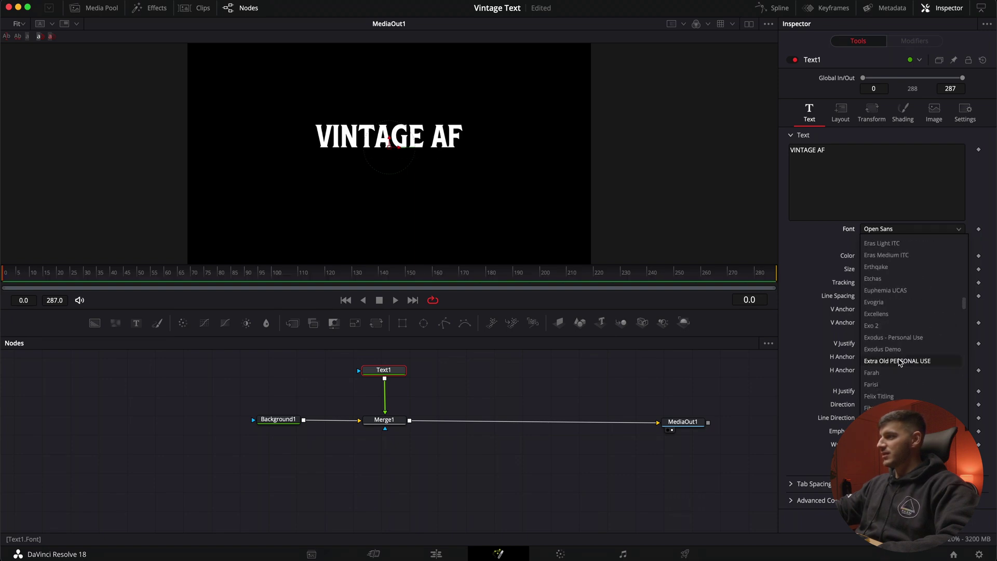
pyautogui.click(900, 362)
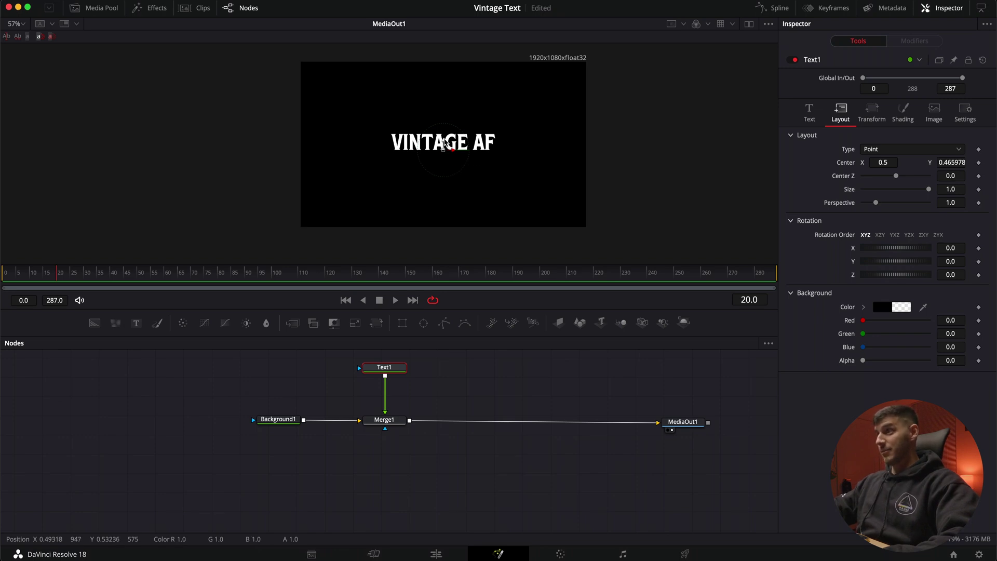
# At frame 0, place VINTAGE AF near the top of the frame and keyframe its Center
pyautogui.moveTo(446, 140); pyautogui.dragTo(455, 86)
pyautogui.click(23, 275)
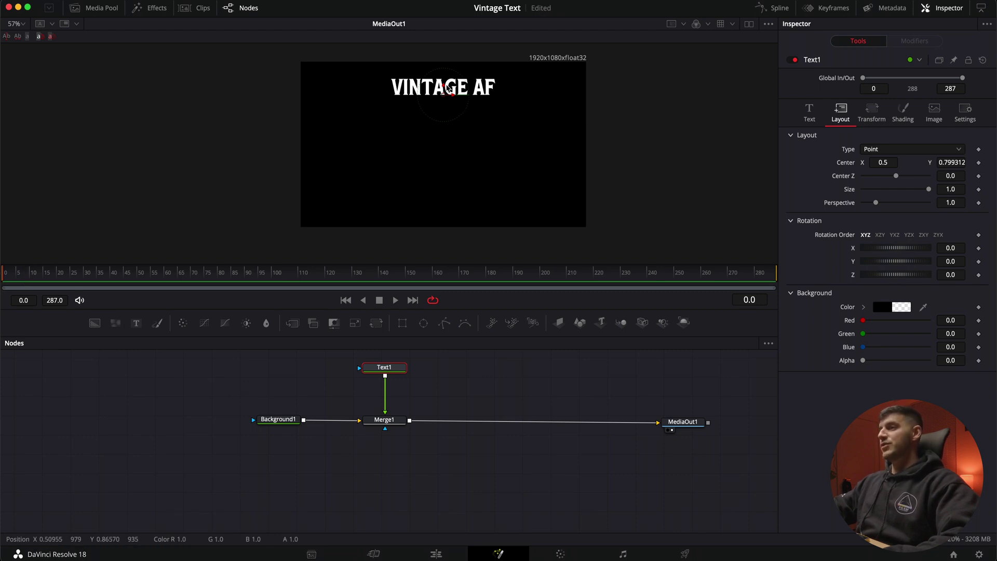
pyautogui.moveTo(445, 89); pyautogui.dragTo(445, 86)
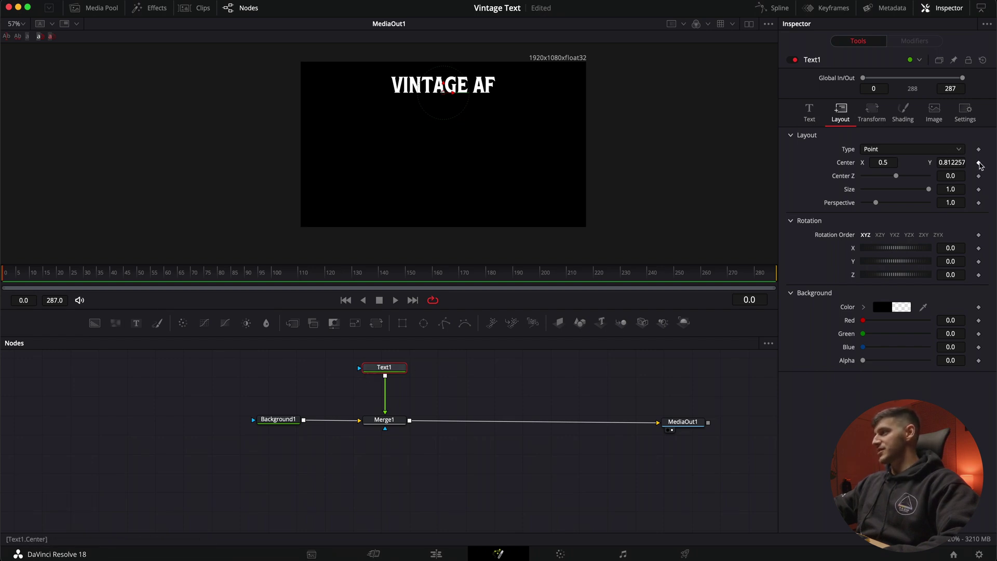
pyautogui.click(979, 163)
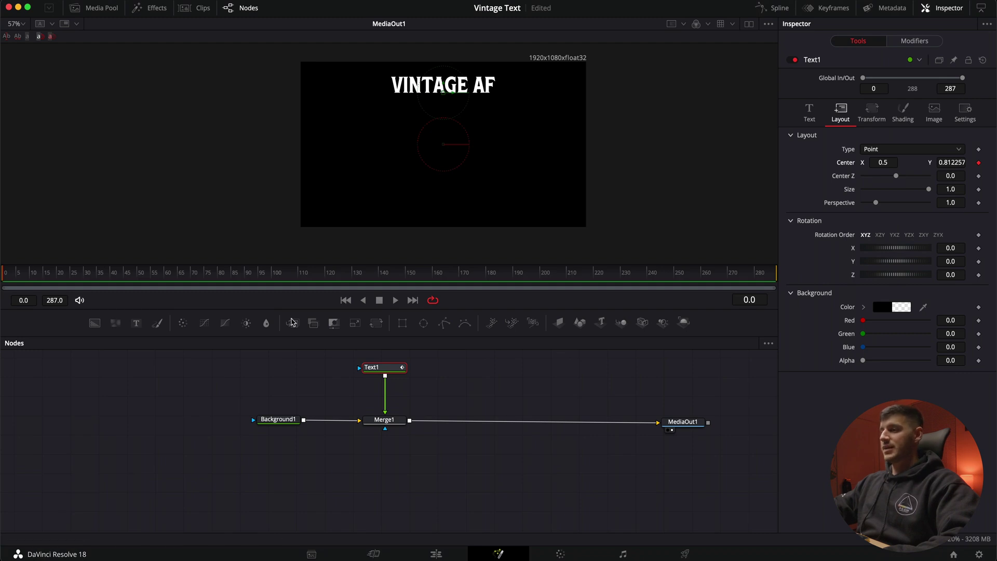
# At frame 20, move the text down to the bottom, then set Center Y to 0.5
pyautogui.click(38, 272)
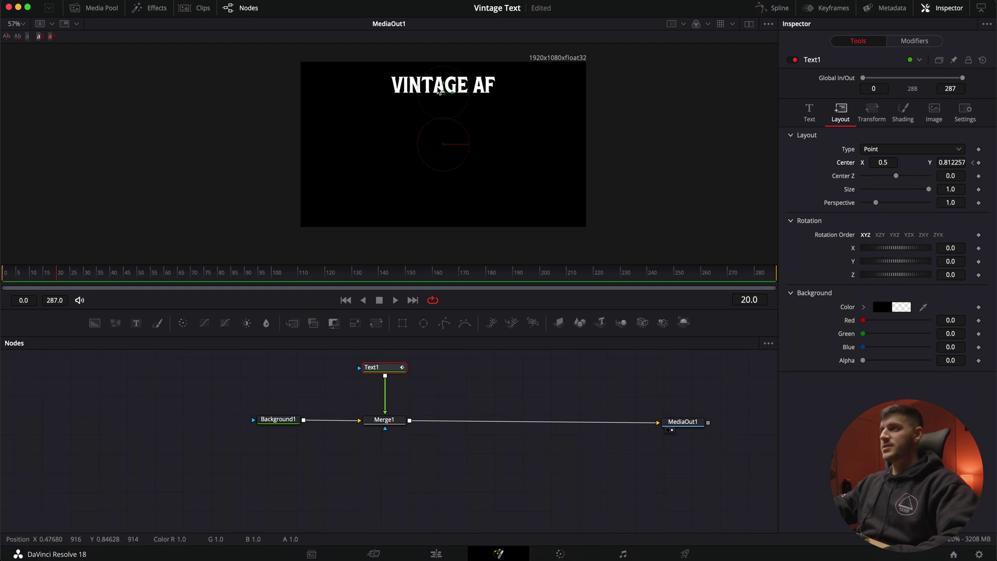
pyautogui.moveTo(443, 87); pyautogui.dragTo(446, 202)
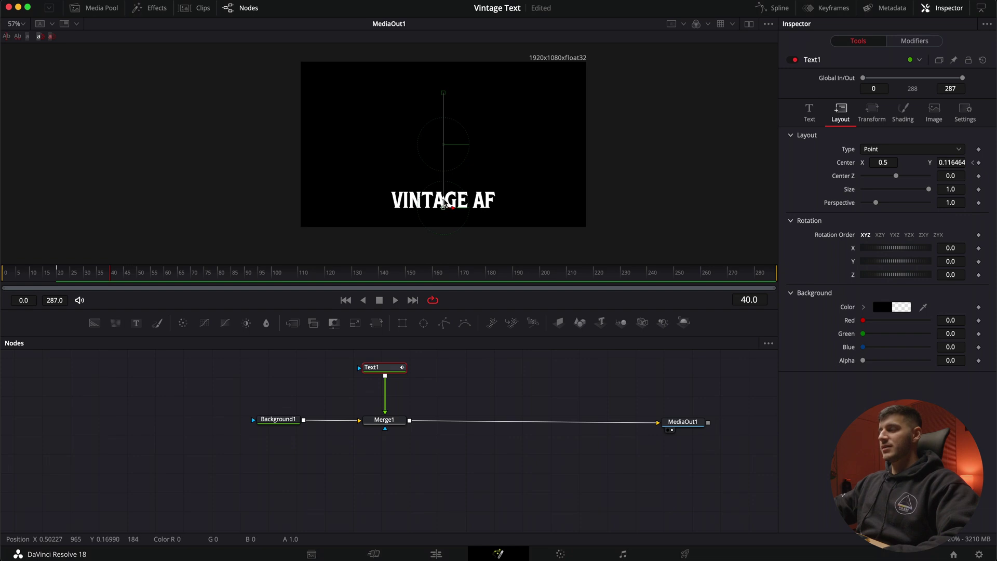
pyautogui.moveTo(450, 201); pyautogui.dragTo(523, 136)
pyautogui.click(952, 163)
pyautogui.write('0.5')
pyautogui.press('Tab')
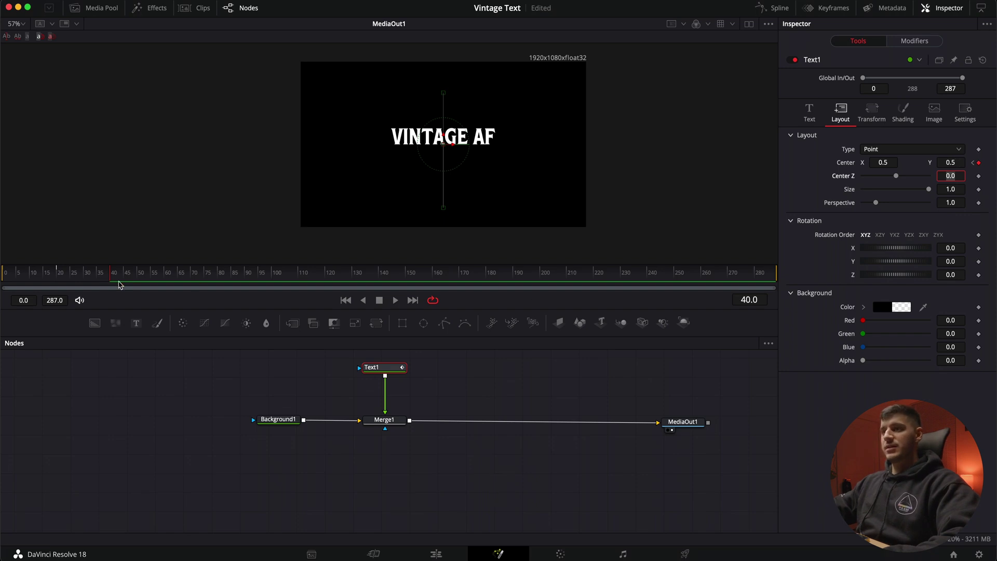
# At a later frame, shift the text right to X 0.787534, keeping Center Y at 0.5
pyautogui.moveTo(131, 279); pyautogui.dragTo(157, 278)
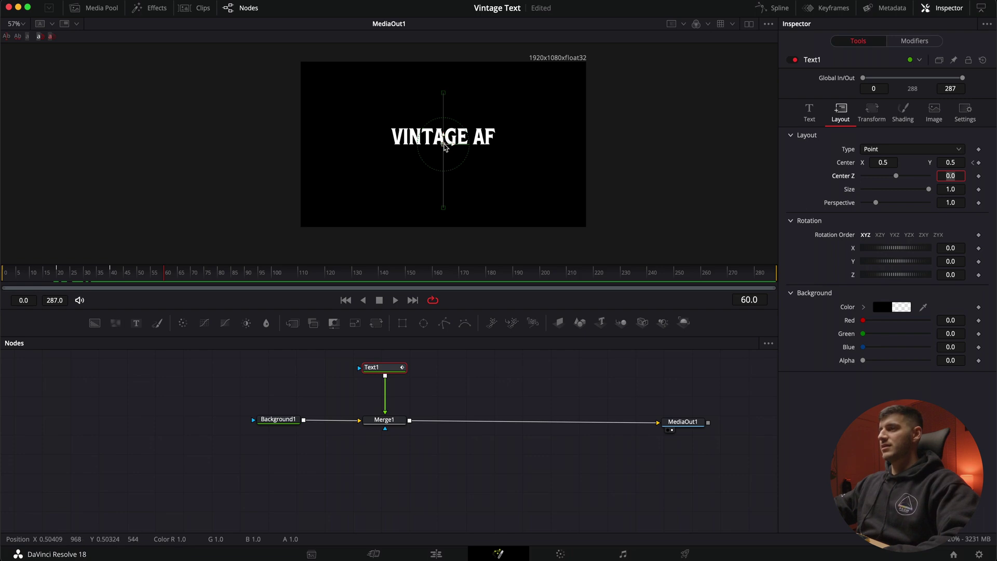
pyautogui.moveTo(444, 147); pyautogui.dragTo(526, 146)
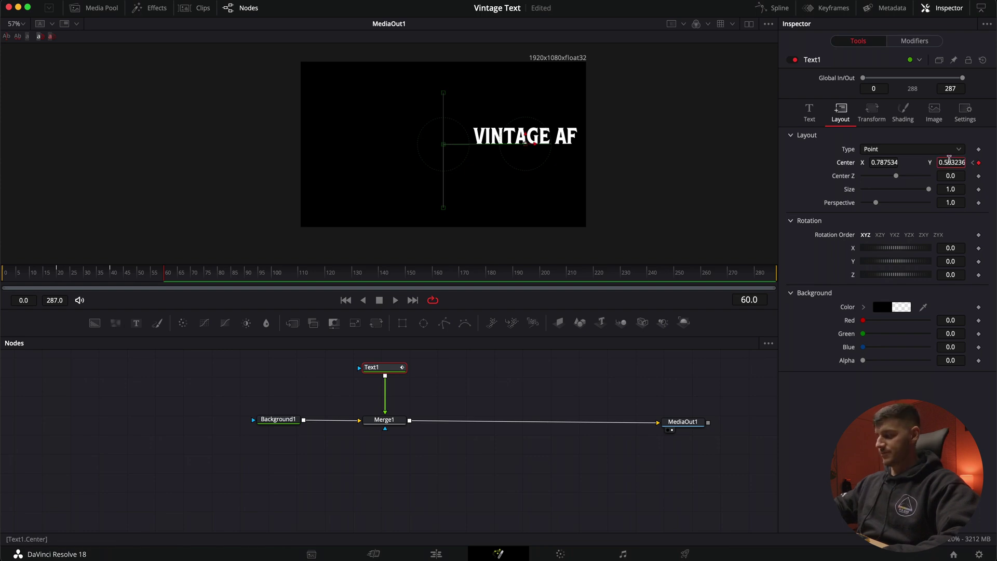
pyautogui.press('super+a')
pyautogui.write('0')
pyautogui.press('Tab')
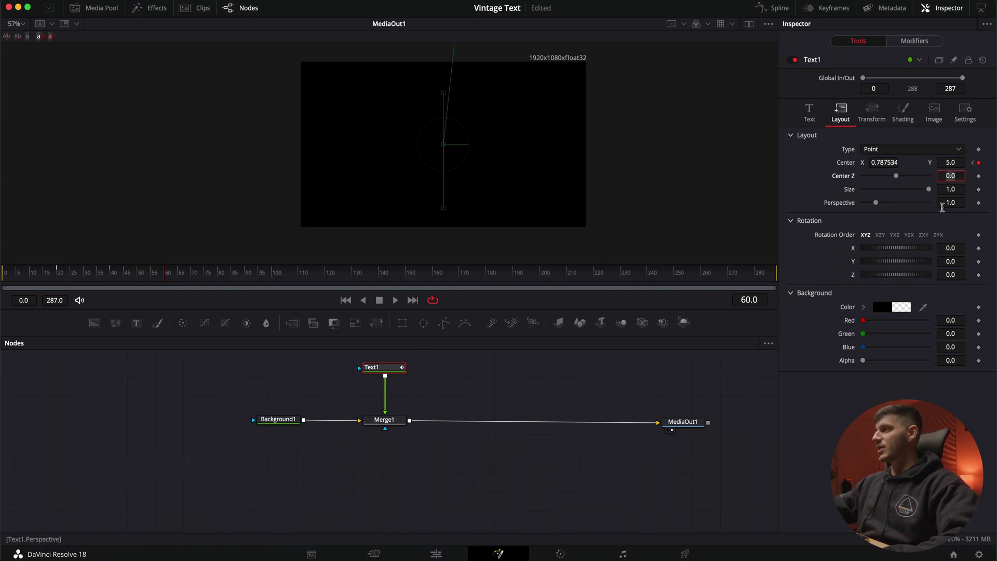
pyautogui.press('super+z')
pyautogui.press('super+z')
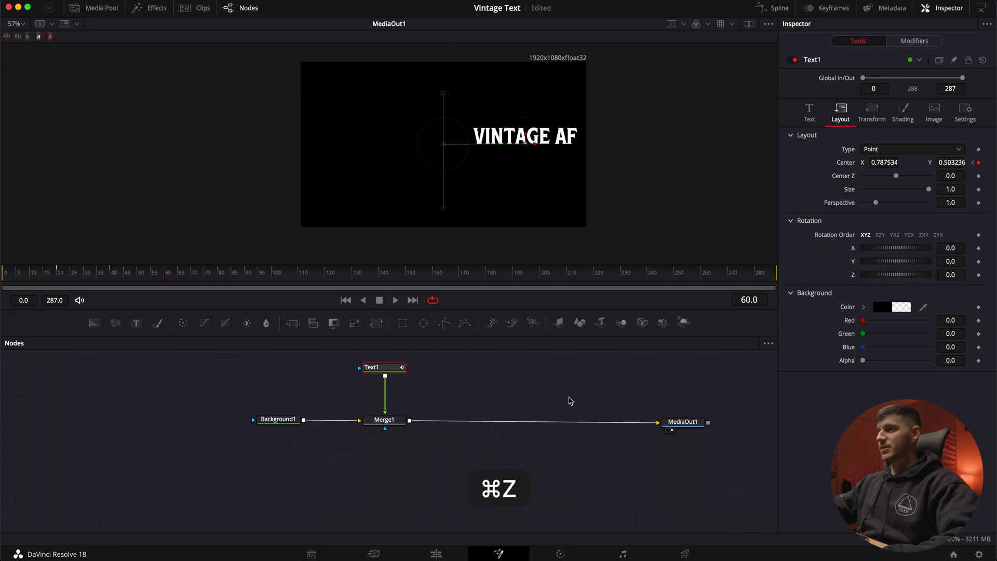
pyautogui.press('super+a')
pyautogui.write('0.5')
pyautogui.press('Tab')
pyautogui.click(237, 307)
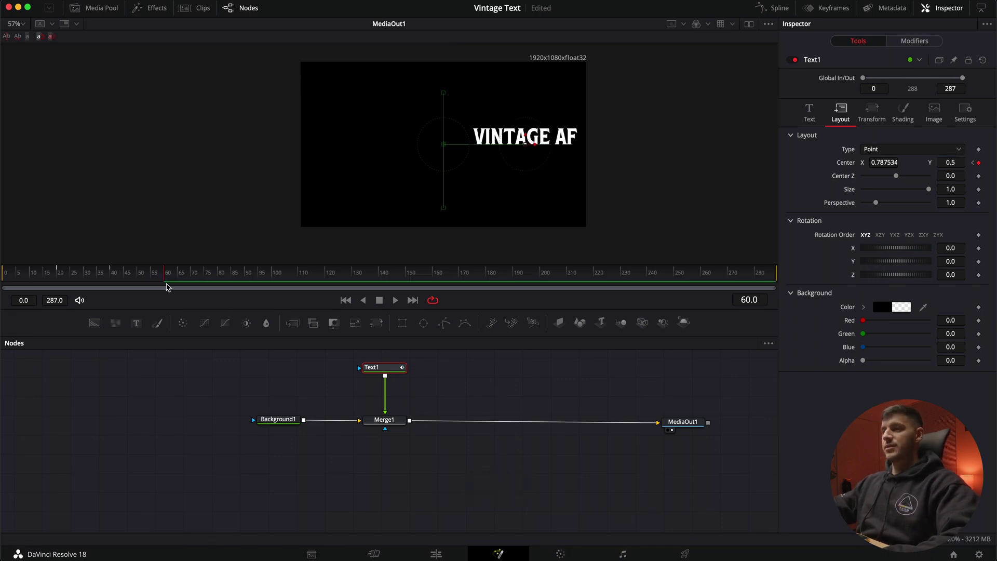
pyautogui.moveTo(776, 272); pyautogui.dragTo(289, 281)
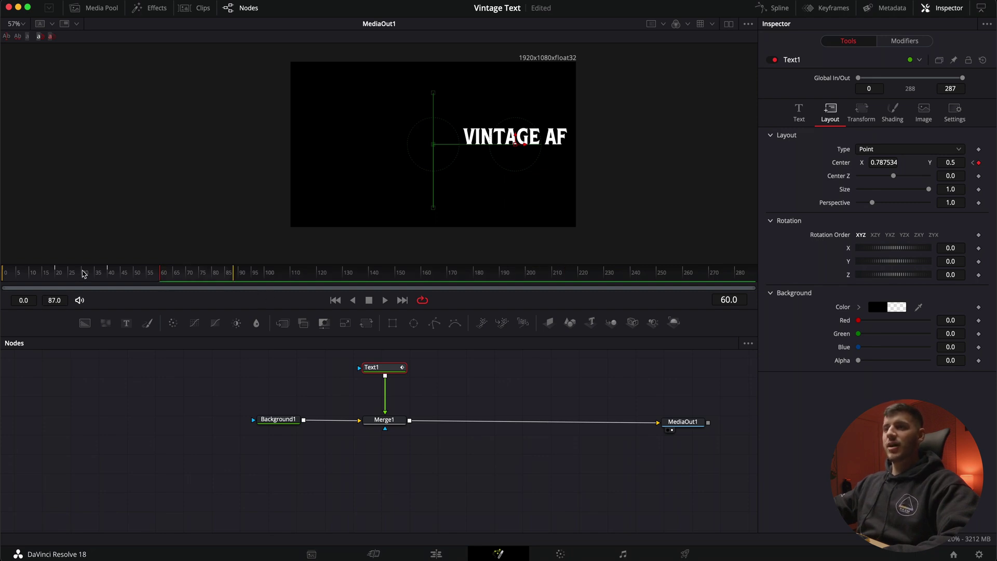
# Copy frame 0's Center Y and key frame 60 at X 0.5, Y 0.812257
pyautogui.click(6, 276)
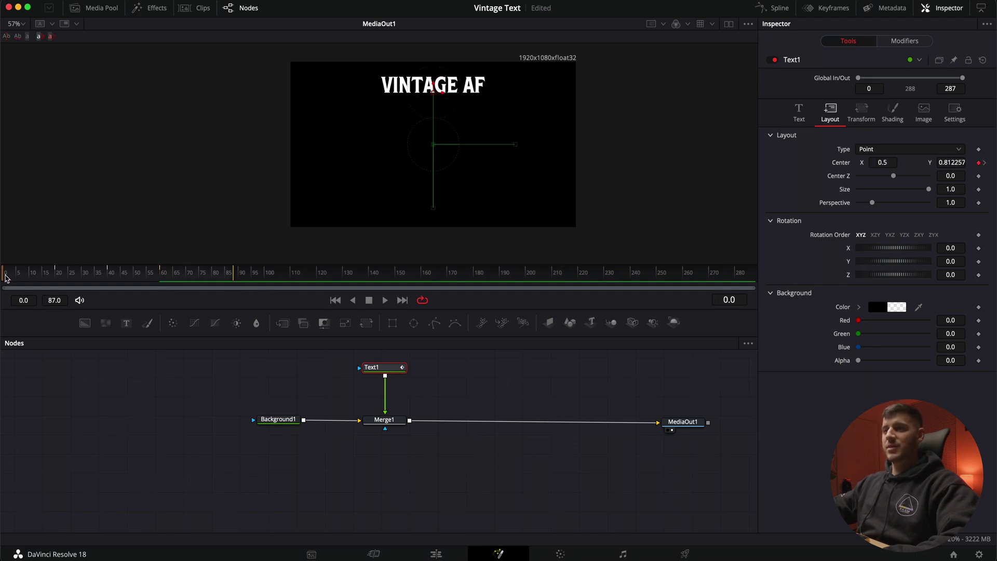
pyautogui.click(950, 162)
pyautogui.press('super+c')
pyautogui.click(162, 274)
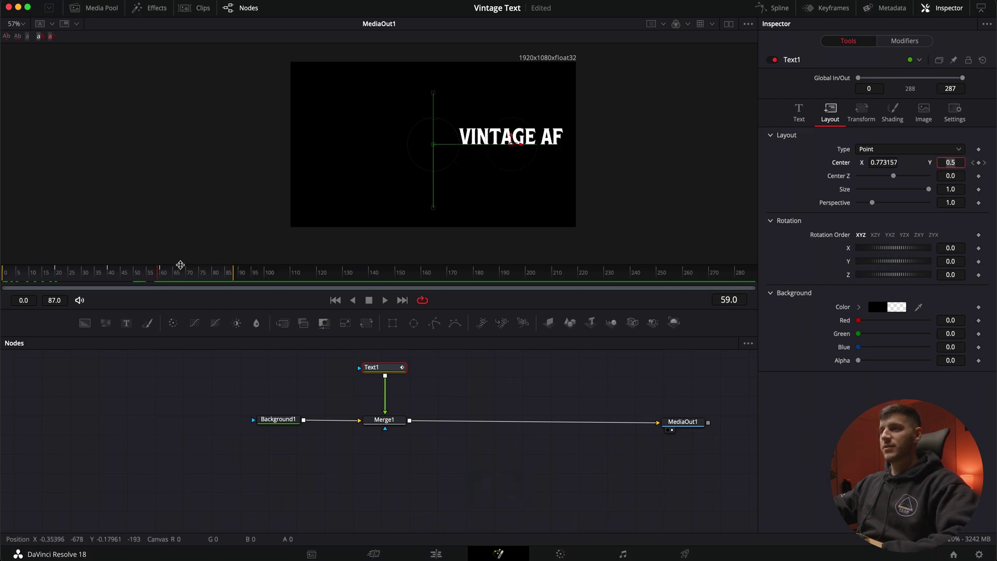
pyautogui.click(883, 162)
pyautogui.press('BackSpace')
pyautogui.write('0.5')
pyautogui.press('Tab')
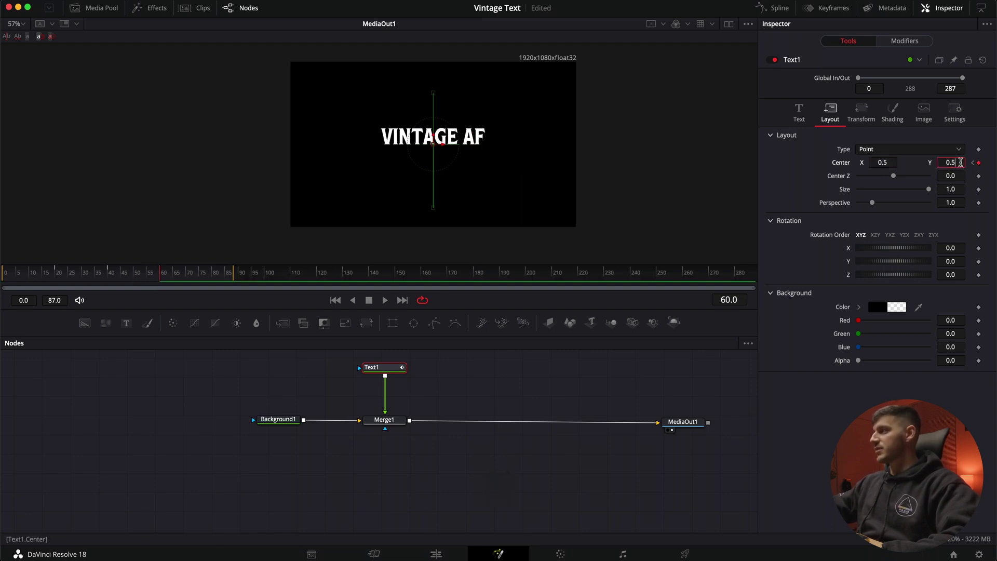
pyautogui.press('super+v')
pyautogui.press('Return')
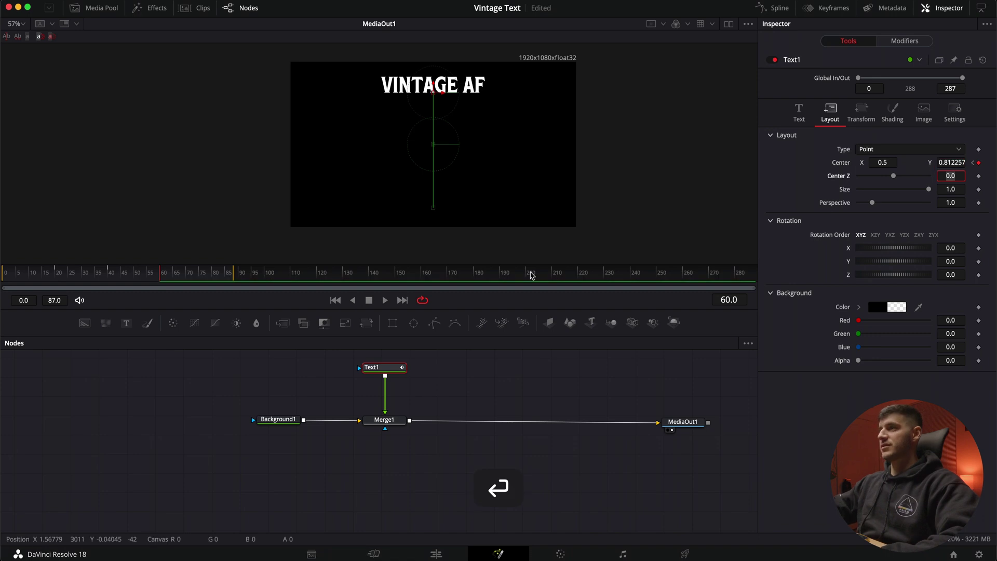
# Play back the VINTAGE AF looping motion to preview it
pyautogui.click(161, 275)
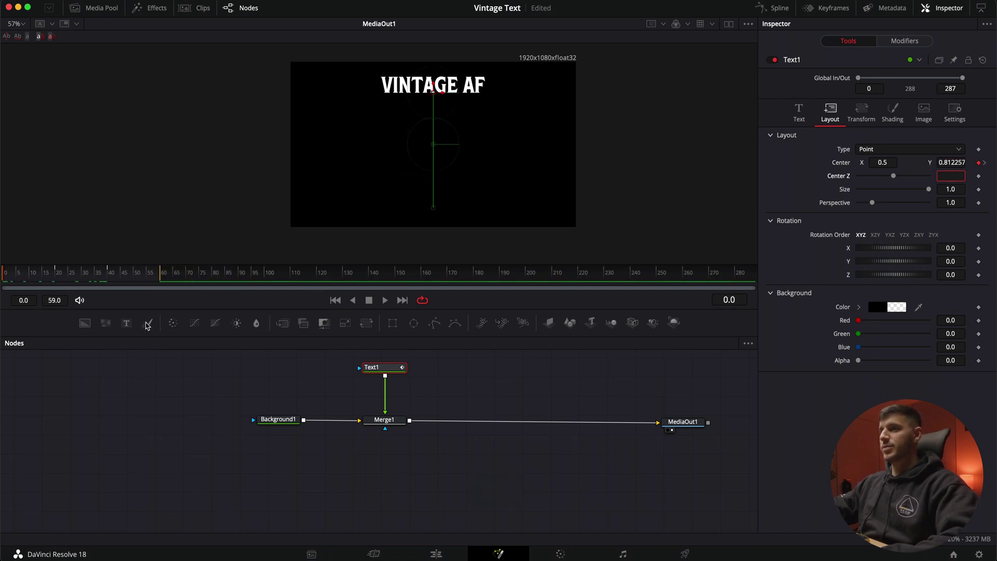
pyautogui.press('space')
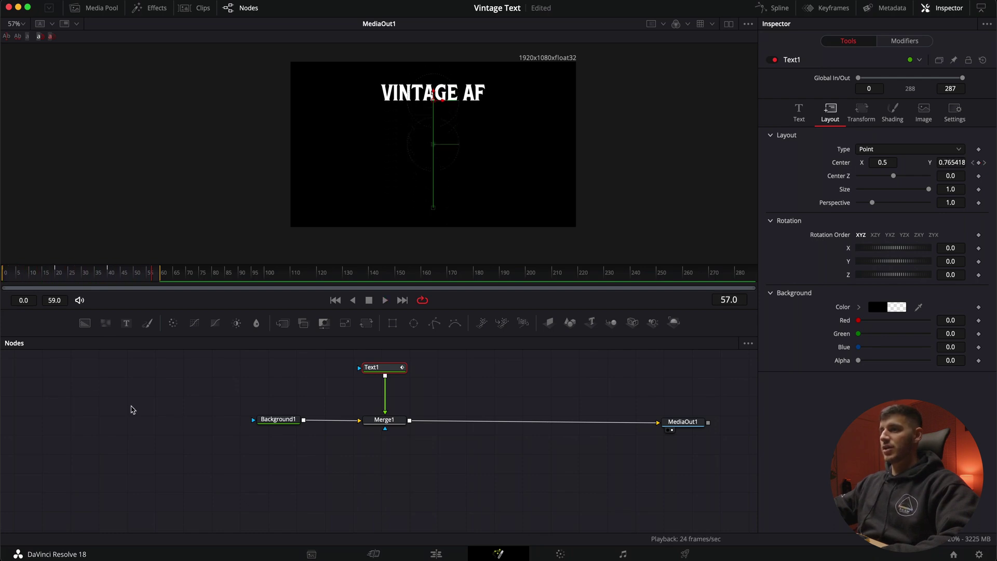
pyautogui.press('space')
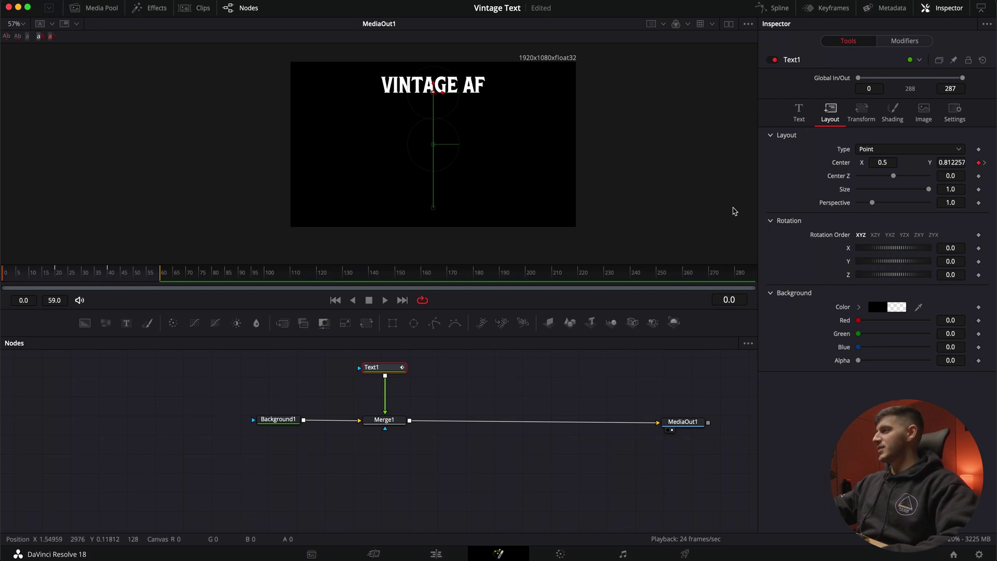
# In the Spline panel, show the Displacement curve and apply Smooth to all its keyframes
pyautogui.click(775, 8)
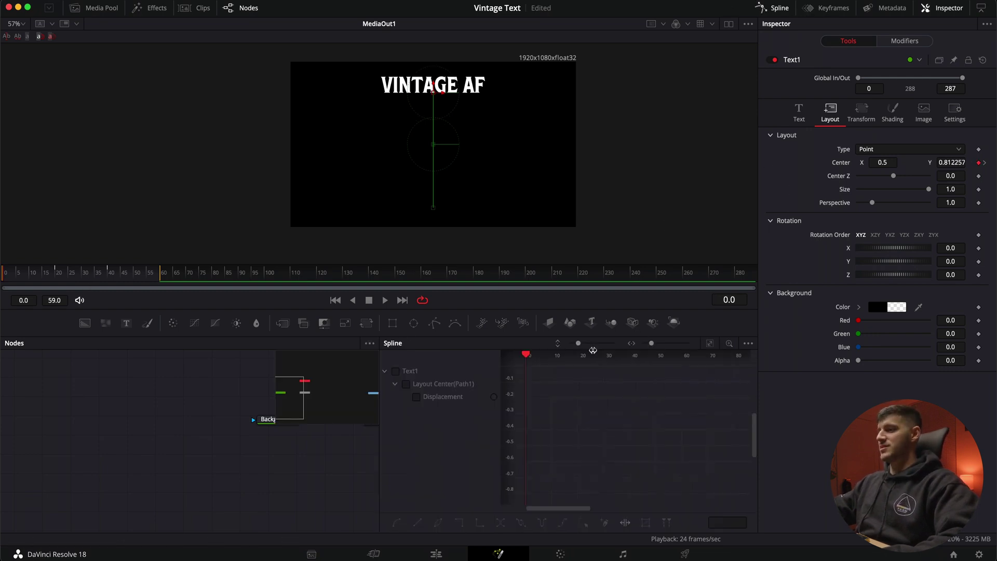
pyautogui.click(417, 397)
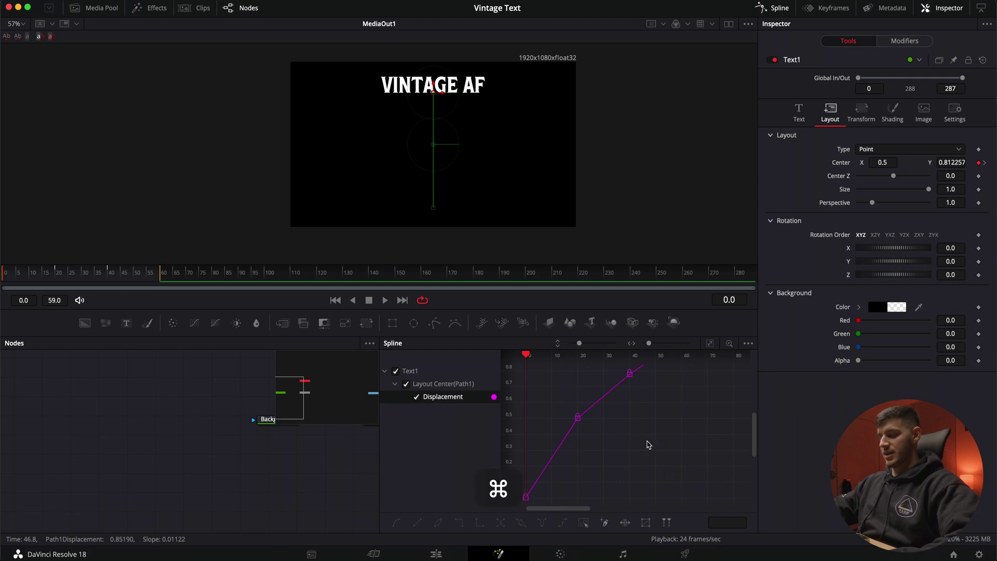
pyautogui.press('super+f')
pyautogui.moveTo(681, 386); pyautogui.dragTo(573, 477)
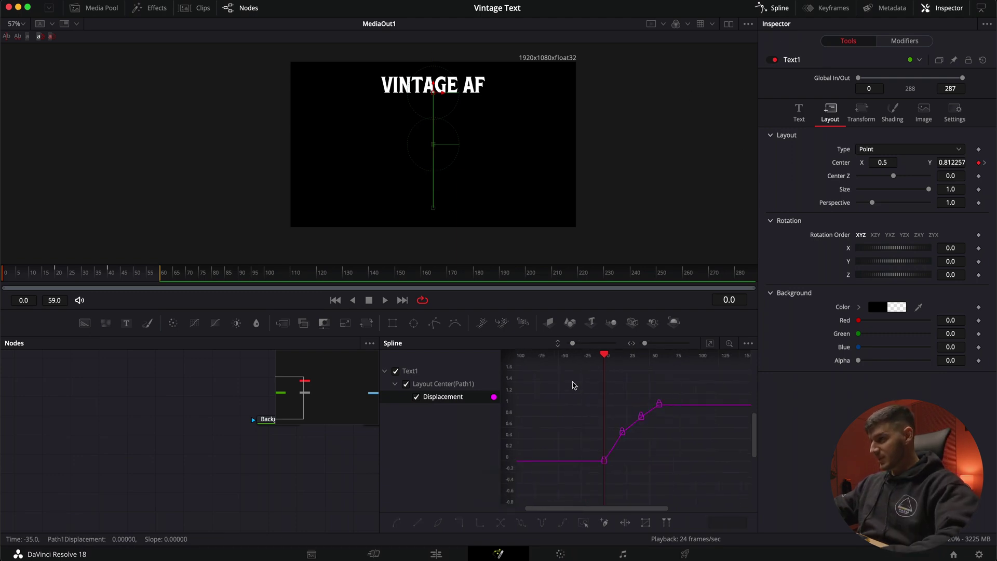
pyautogui.click(687, 490)
pyautogui.moveTo(574, 389); pyautogui.dragTo(694, 478)
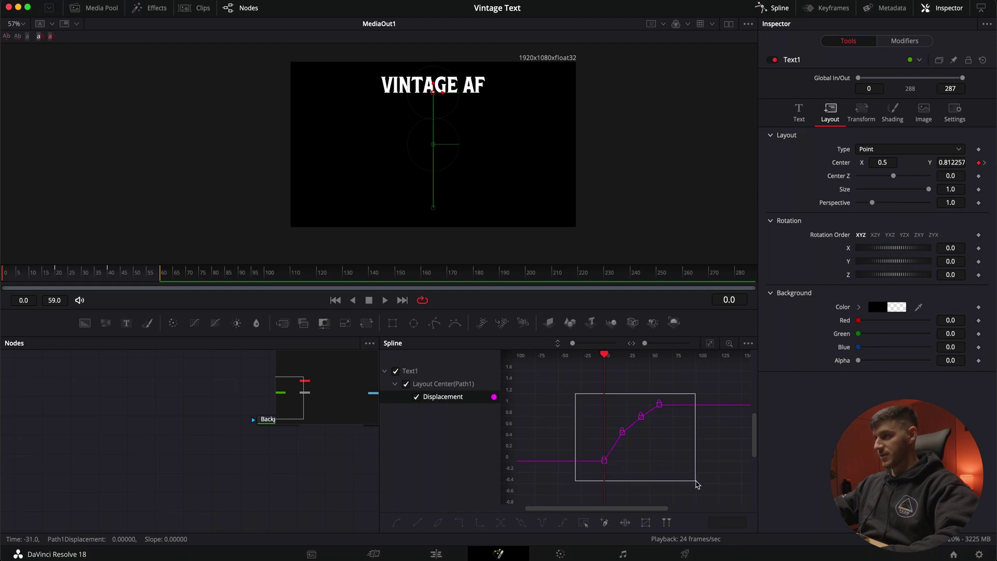
pyautogui.click(396, 524)
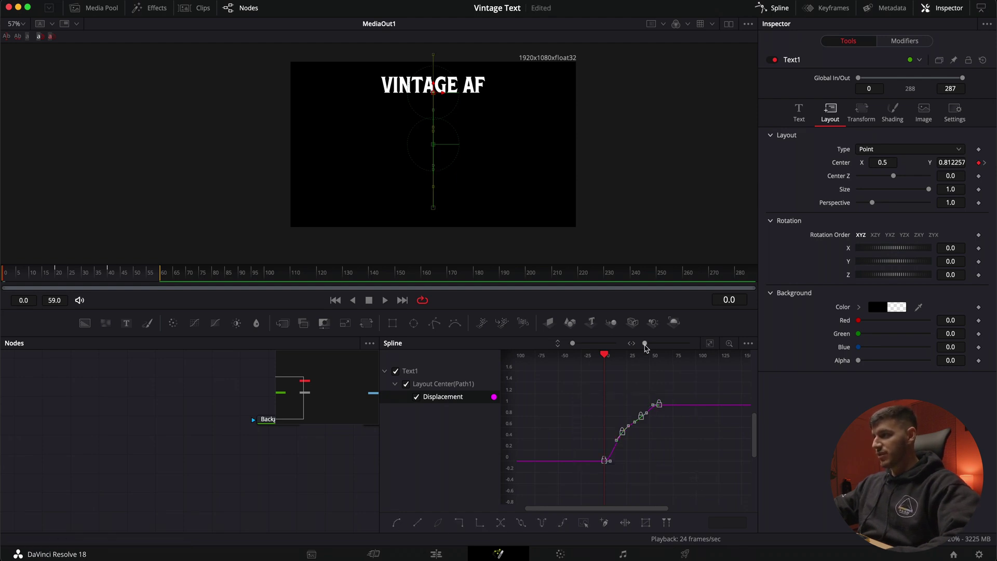
# Flatten the keyframe tangents on the Displacement curve to refine the easing, then preview playback
pyautogui.moveTo(645, 345); pyautogui.dragTo(651, 346)
pyautogui.moveTo(571, 349); pyautogui.dragTo(574, 345)
pyautogui.click(570, 455)
pyautogui.click(593, 431)
pyautogui.press('super+z')
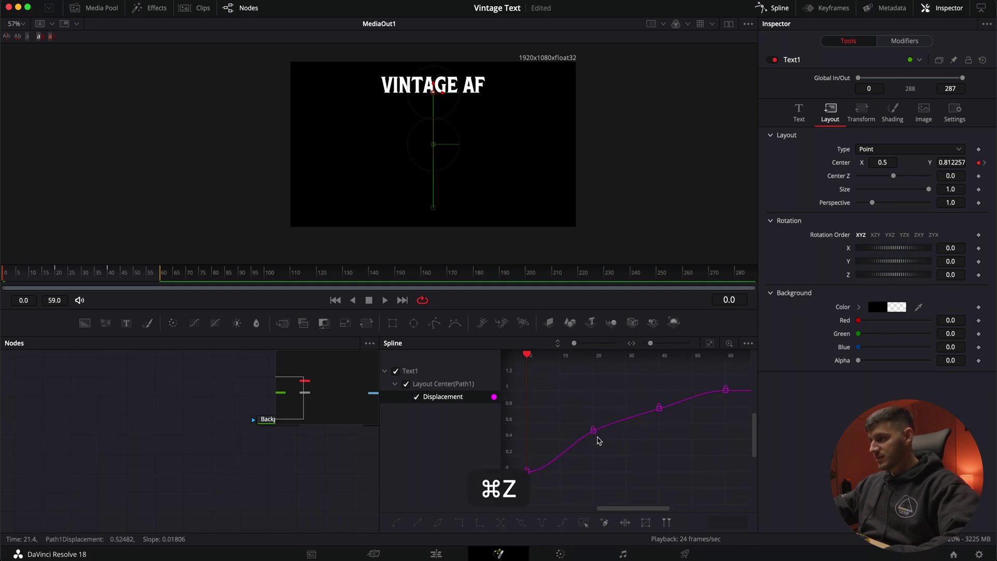
pyautogui.moveTo(571, 442); pyautogui.dragTo(562, 432)
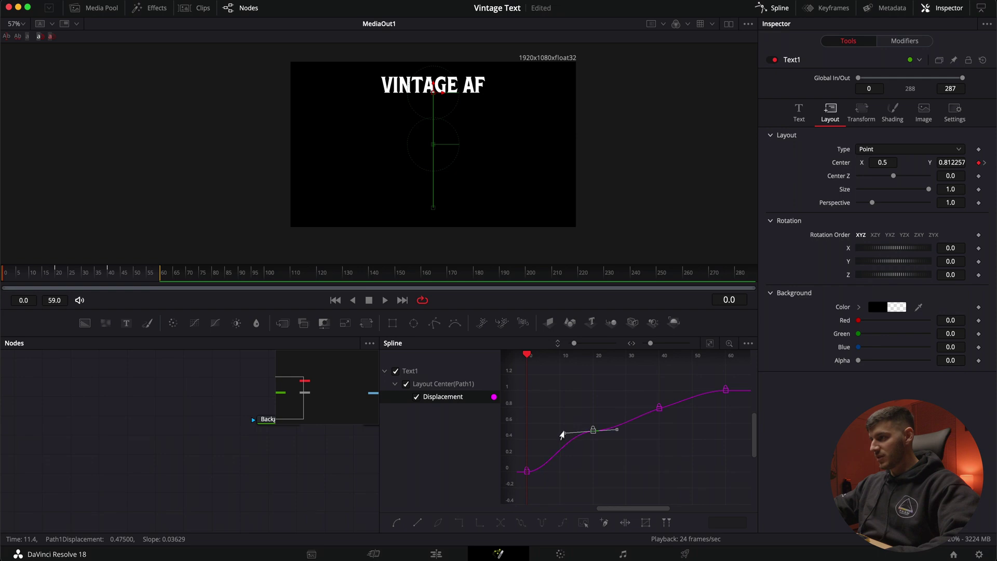
pyautogui.click(658, 409)
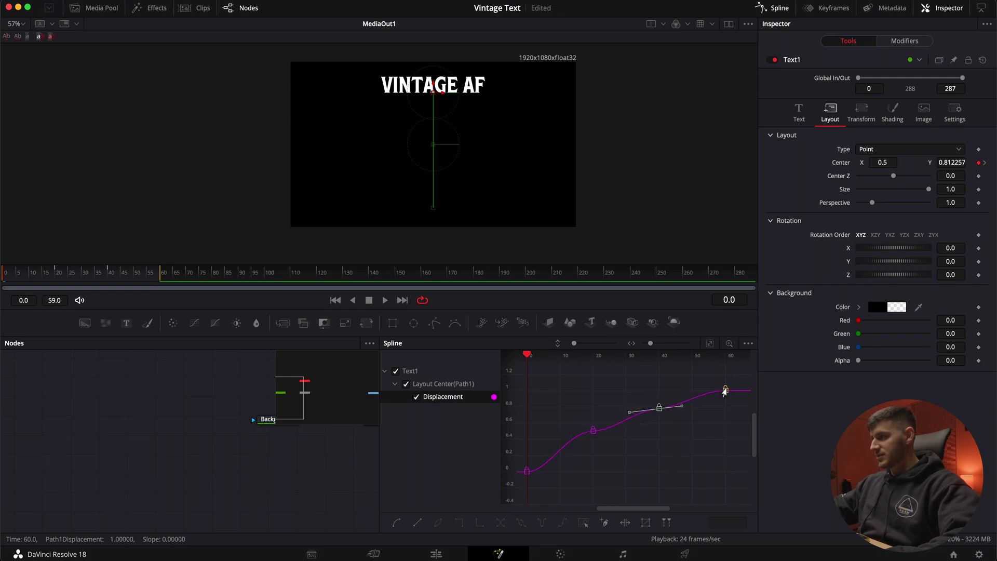
pyautogui.press('space')
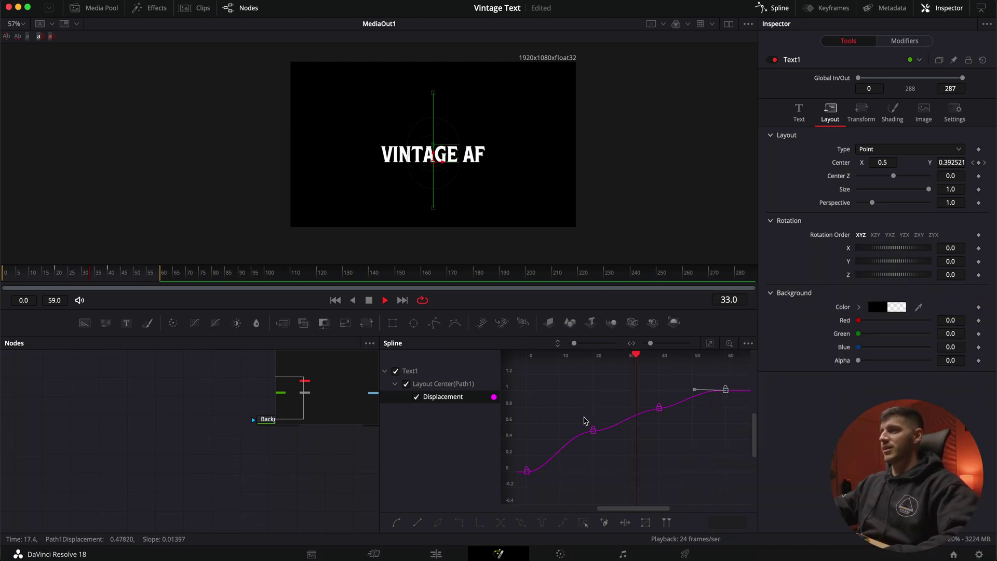
pyautogui.press('space')
pyautogui.click(934, 10)
pyautogui.click(775, 8)
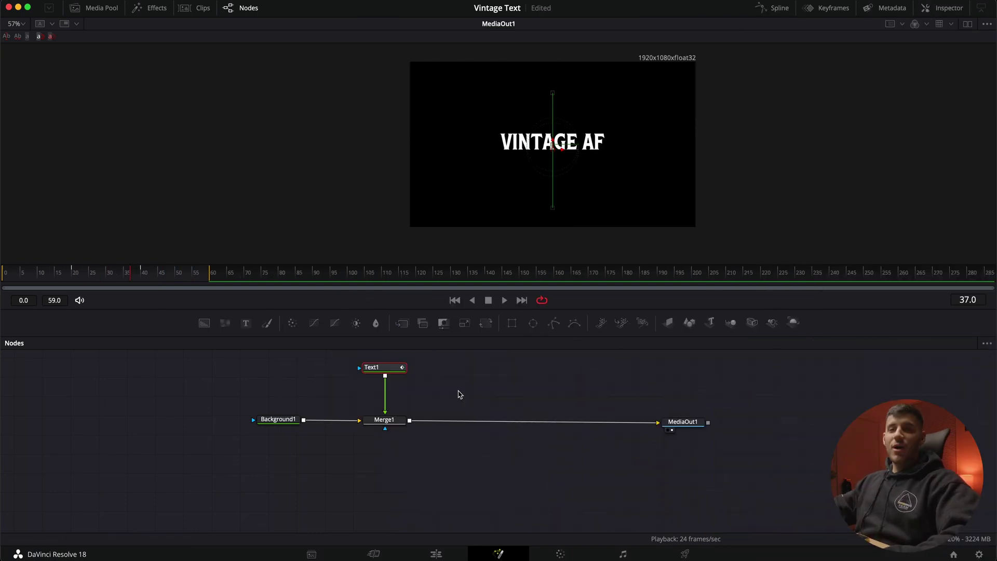
pyautogui.hotkey('ctrl', 'v')
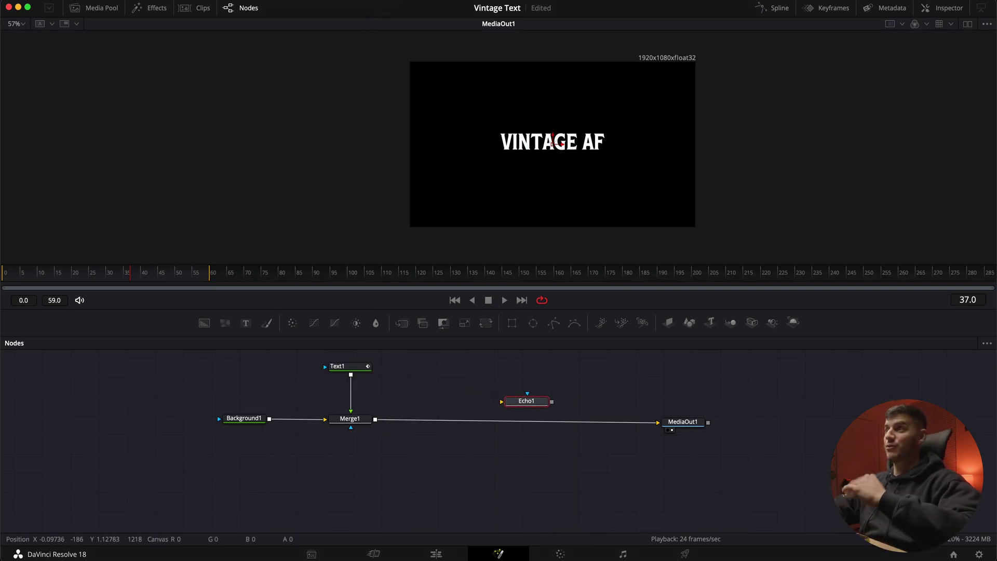
pyautogui.click(415, 0)
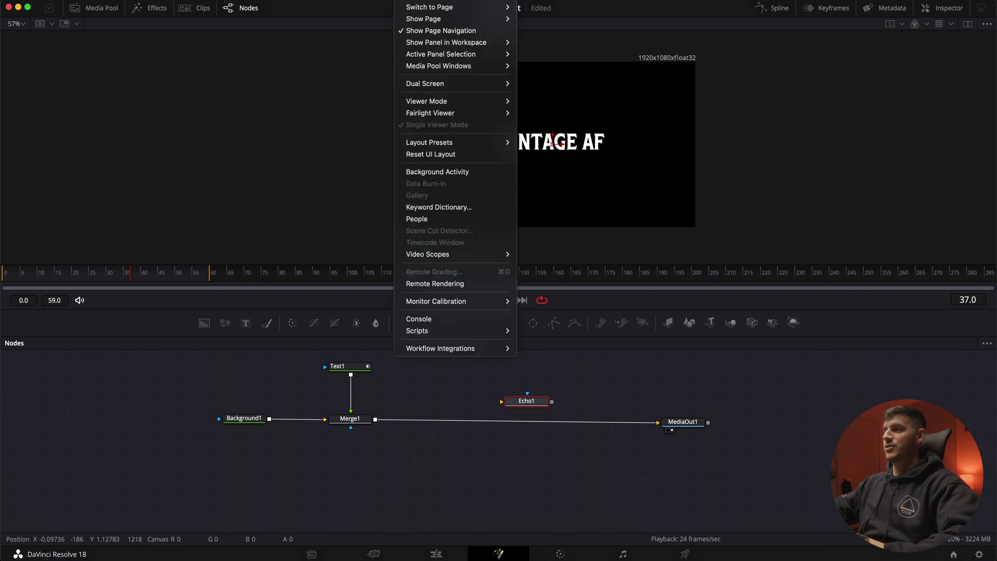
pyautogui.moveTo(482, 332)
pyautogui.moveTo(544, 333)
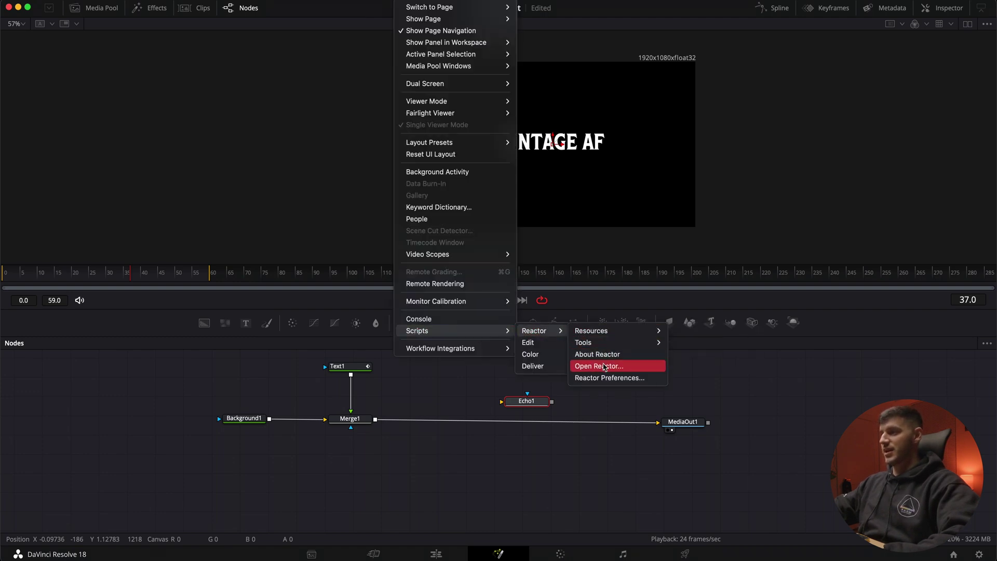
pyautogui.click(587, 365)
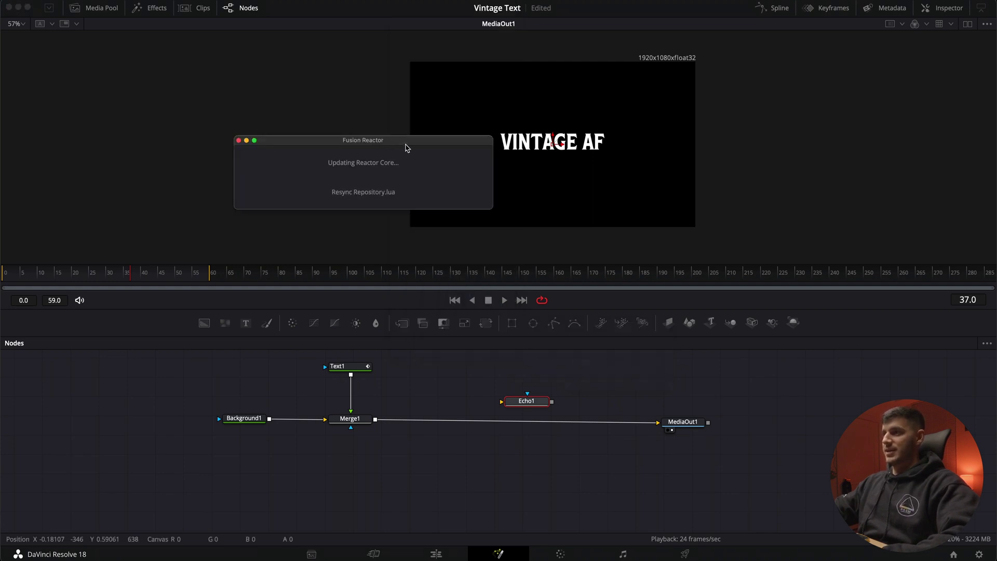
pyautogui.moveTo(407, 147); pyautogui.dragTo(533, 219)
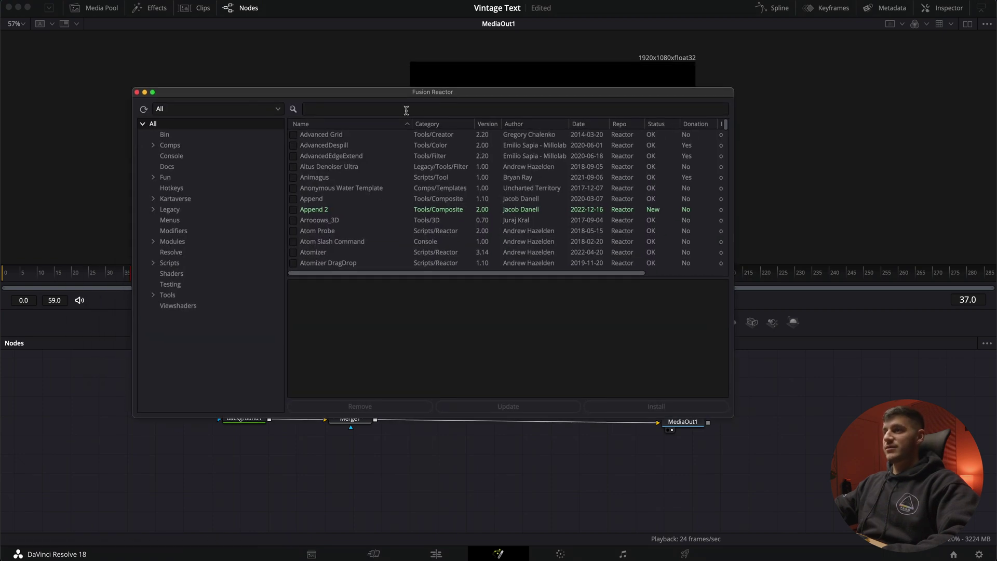
pyautogui.click(406, 109)
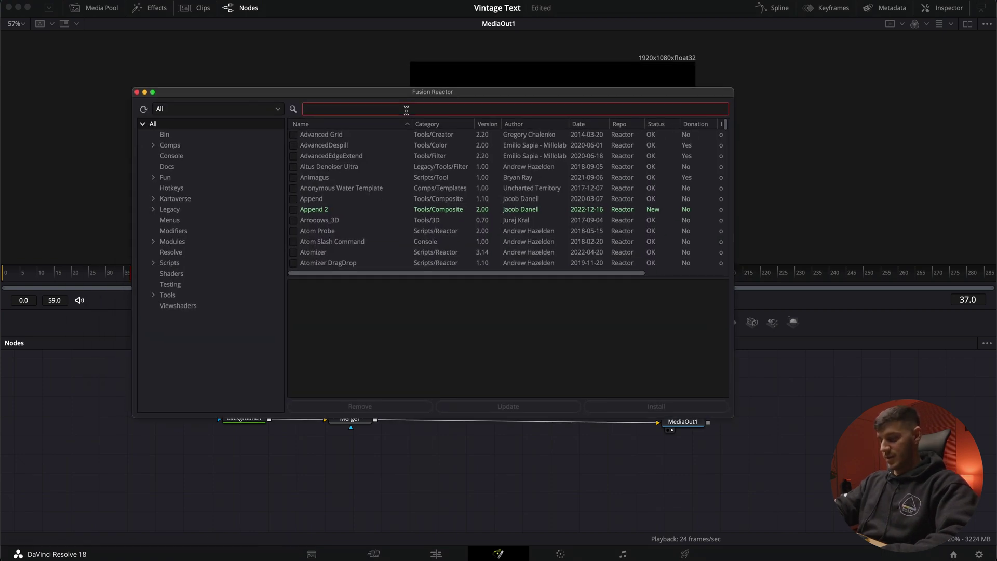
pyautogui.write('echo')
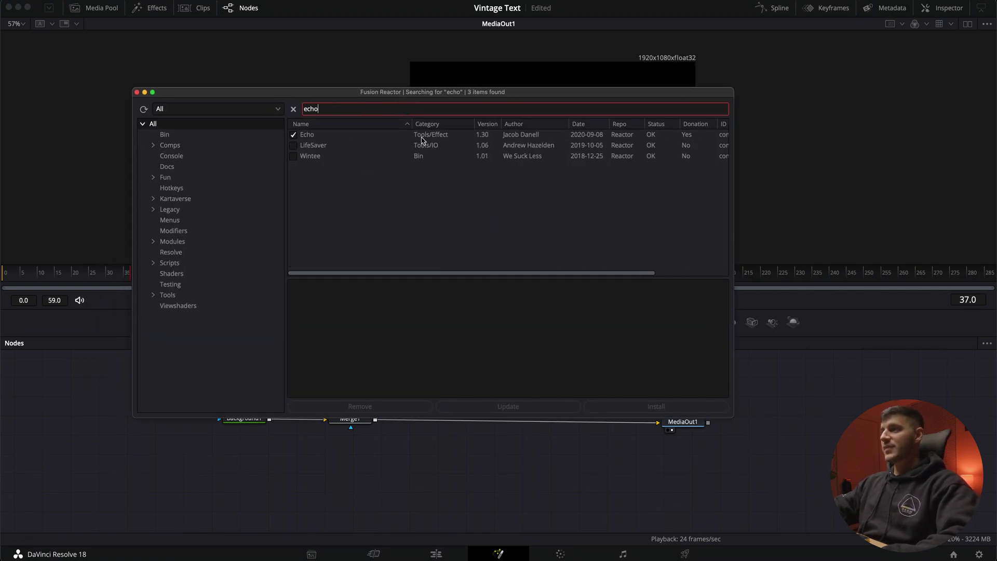
pyautogui.click(421, 136)
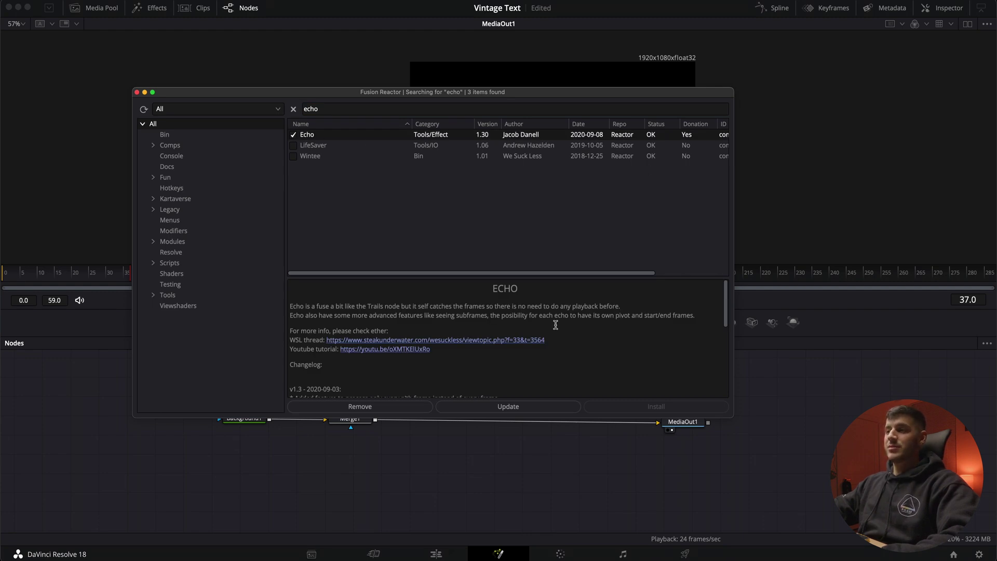
pyautogui.scroll(-5, 551, 336)
pyautogui.scroll(5, 548, 337)
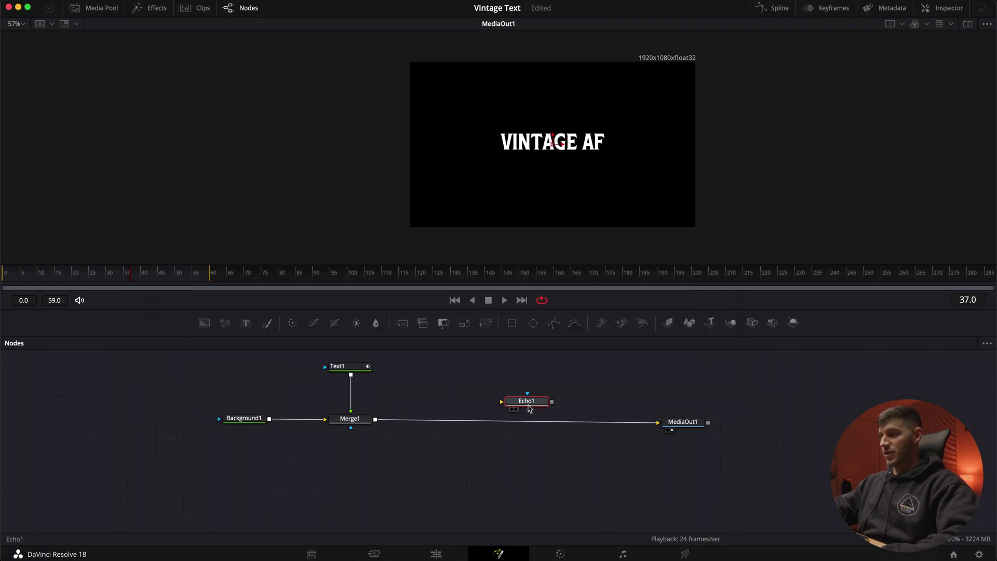
# Replace the earlier Echo with a new Echo1 node placed between Text1 and Merge1
pyautogui.hotkey('ctrl', 'z')
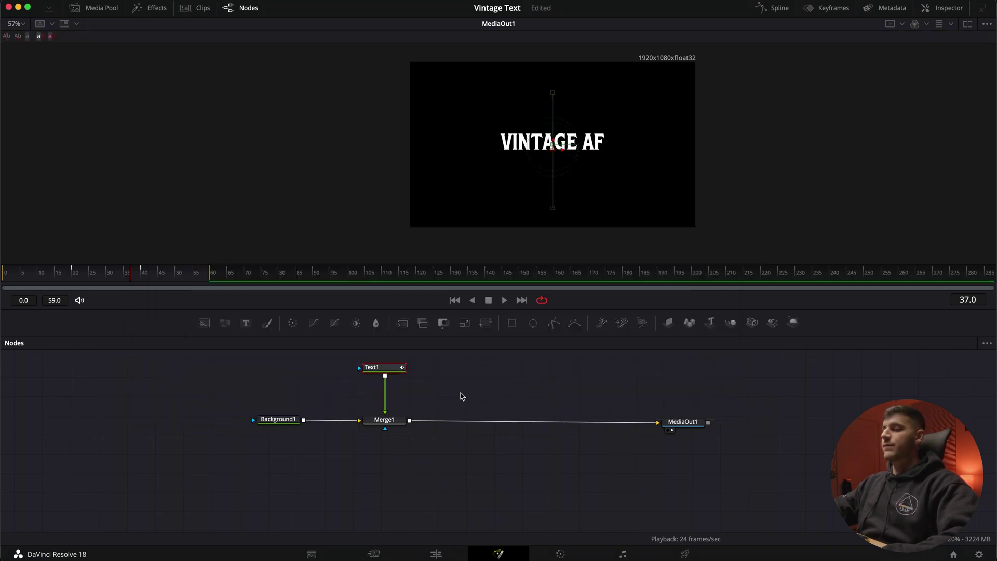
pyautogui.hotkey('ctrl', 'z')
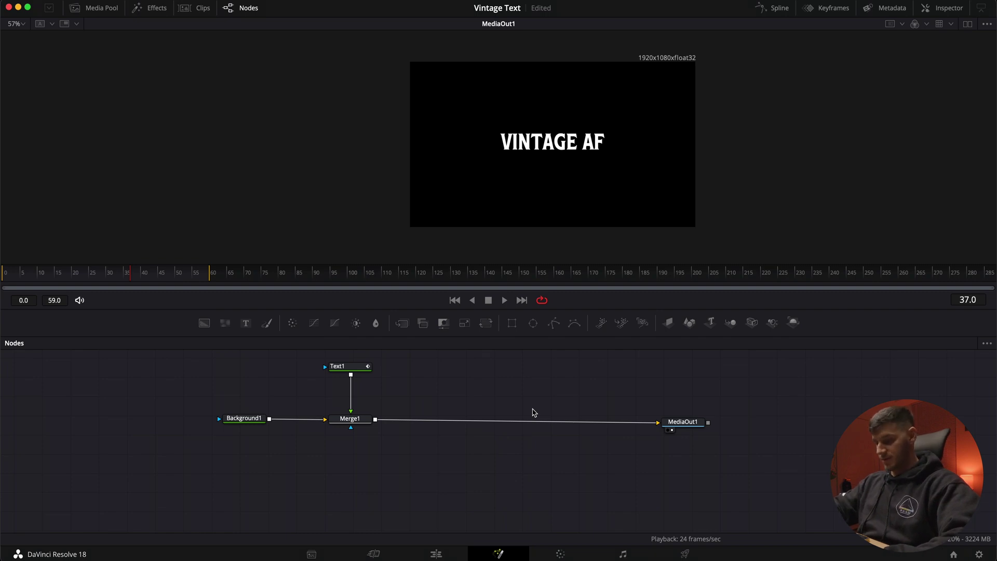
pyautogui.hotkey('shift', 'space')
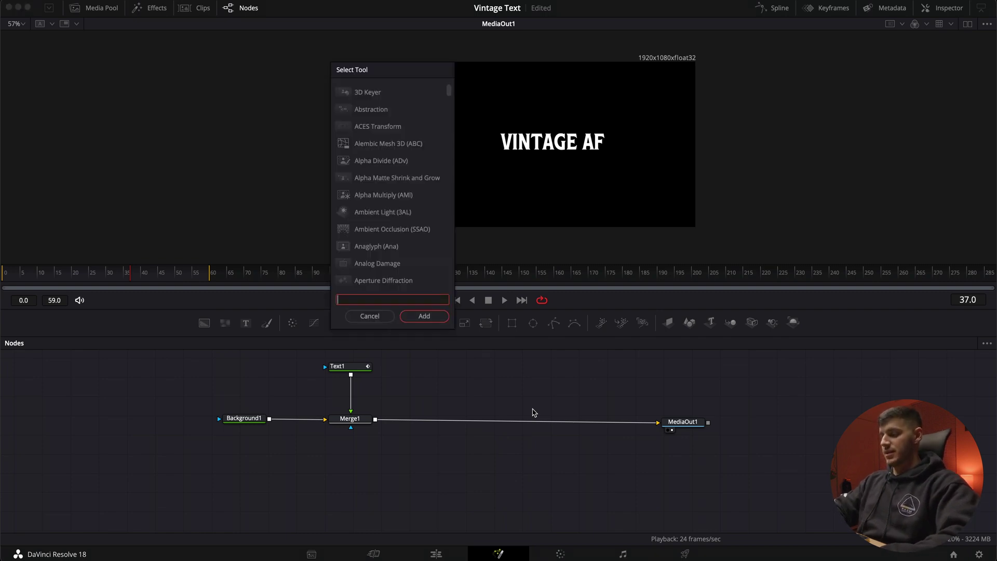
pyautogui.write('echo')
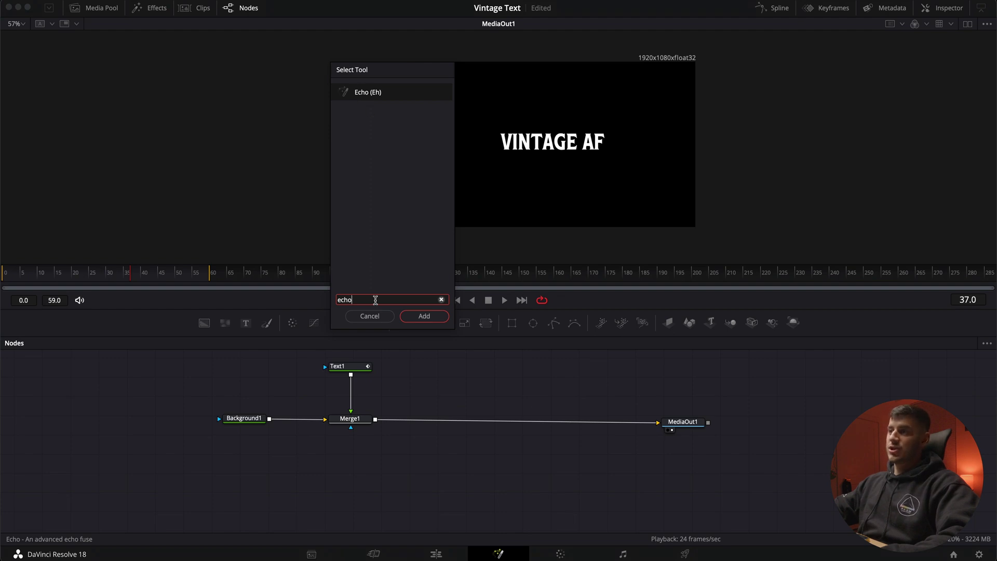
pyautogui.click(424, 317)
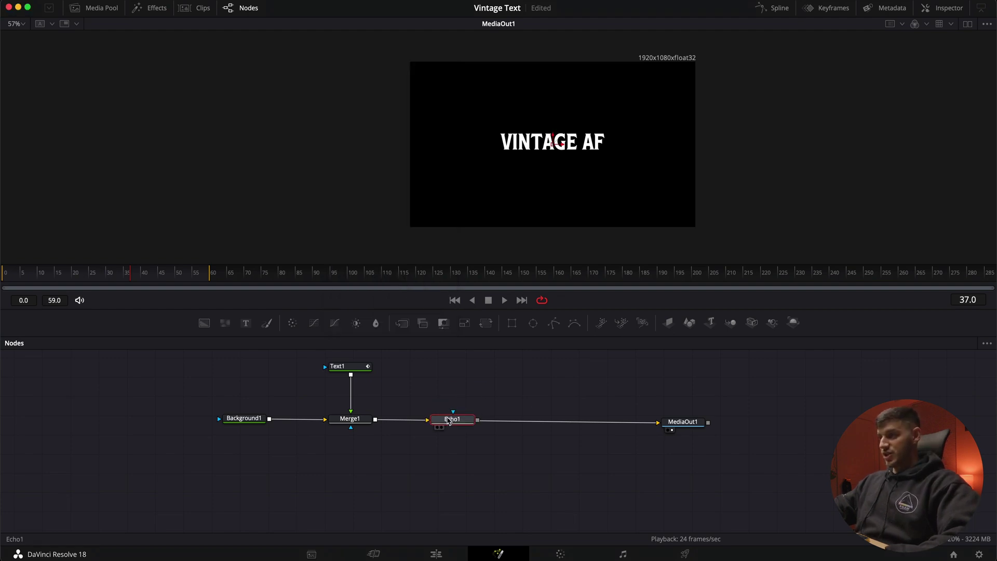
pyautogui.click(448, 422)
pyautogui.moveTo(448, 422); pyautogui.dragTo(364, 392)
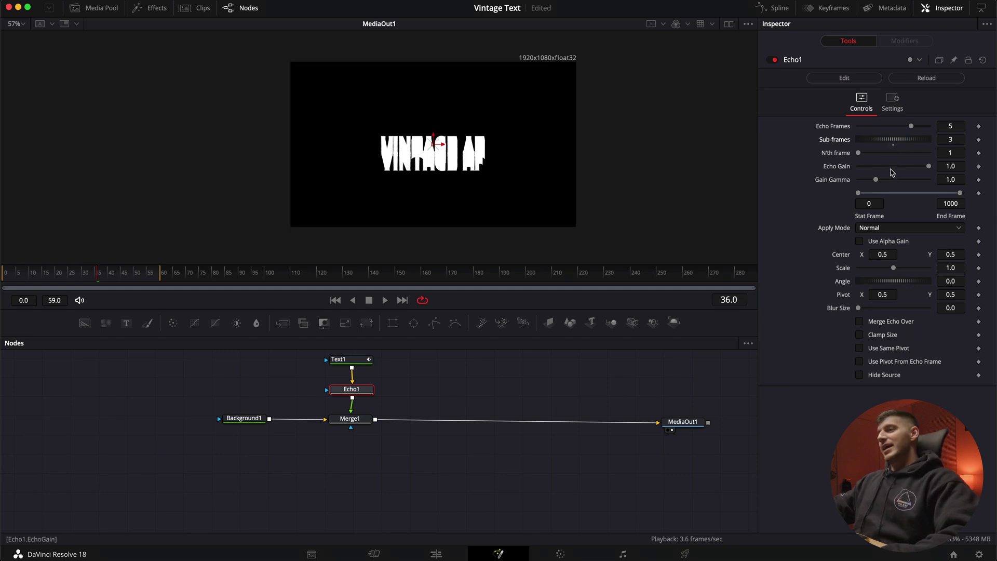
# Play the animation from the start to preview the current echo trail
pyautogui.click(15, 280)
pyautogui.press('space')
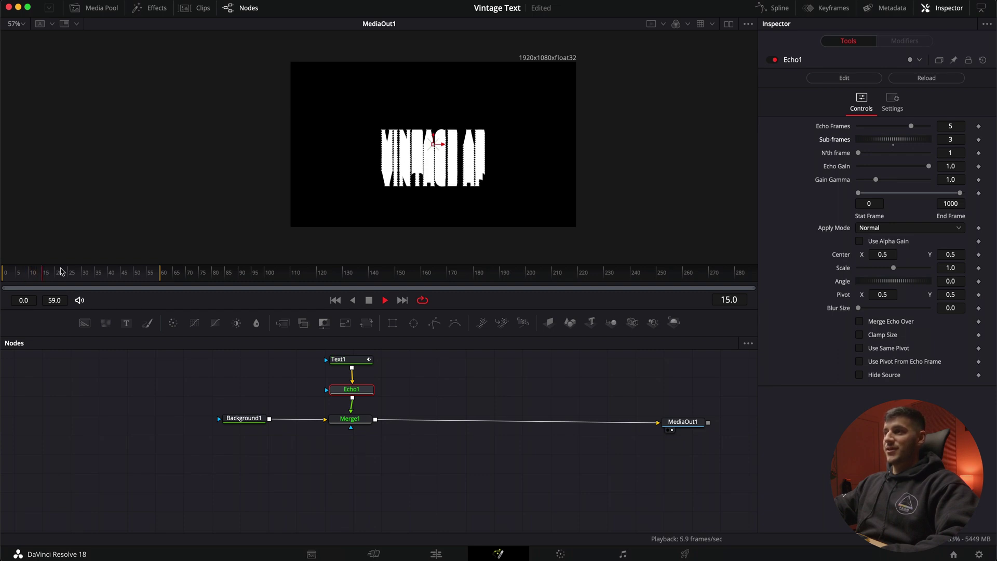
pyautogui.click(10, 279)
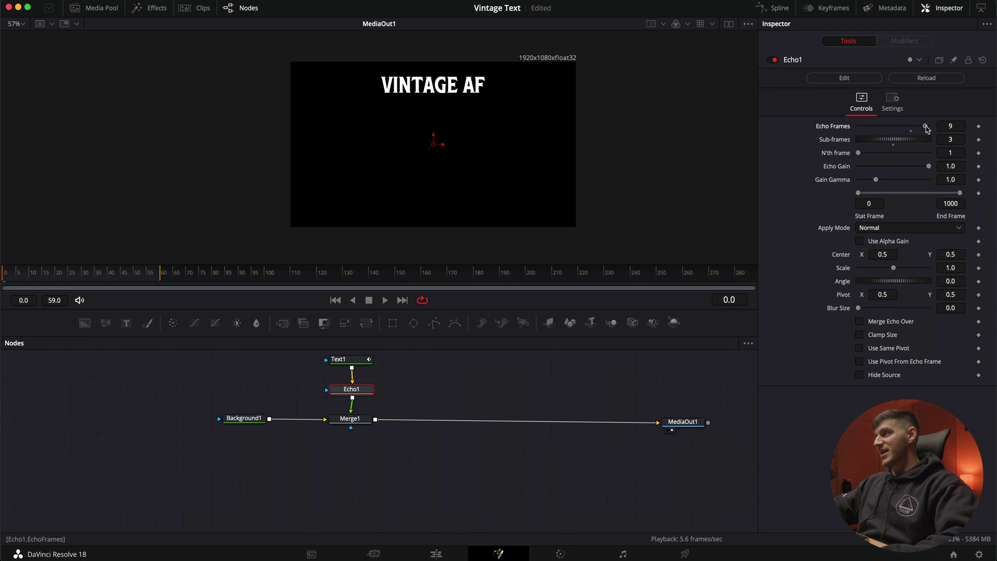
pyautogui.press('space')
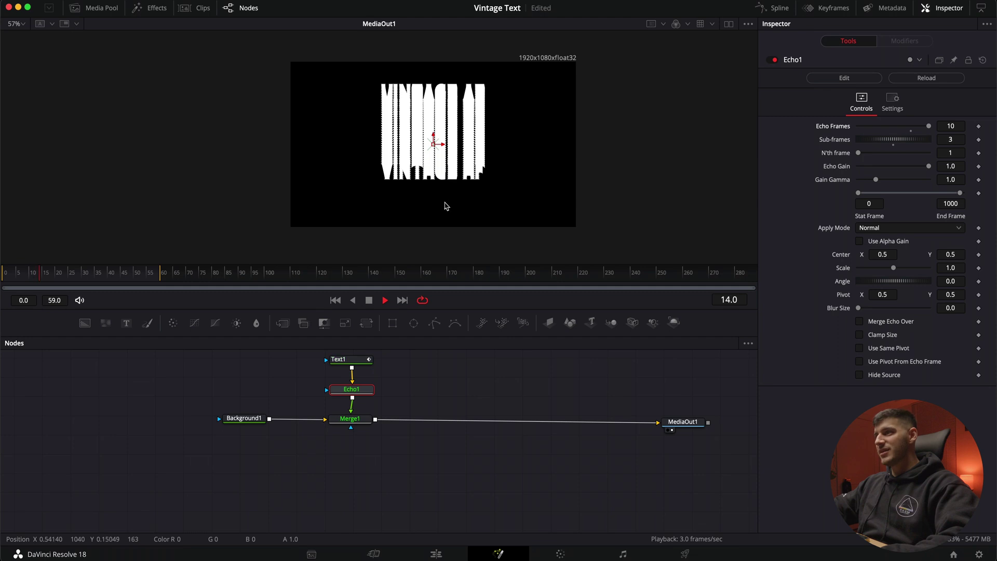
pyautogui.press('space')
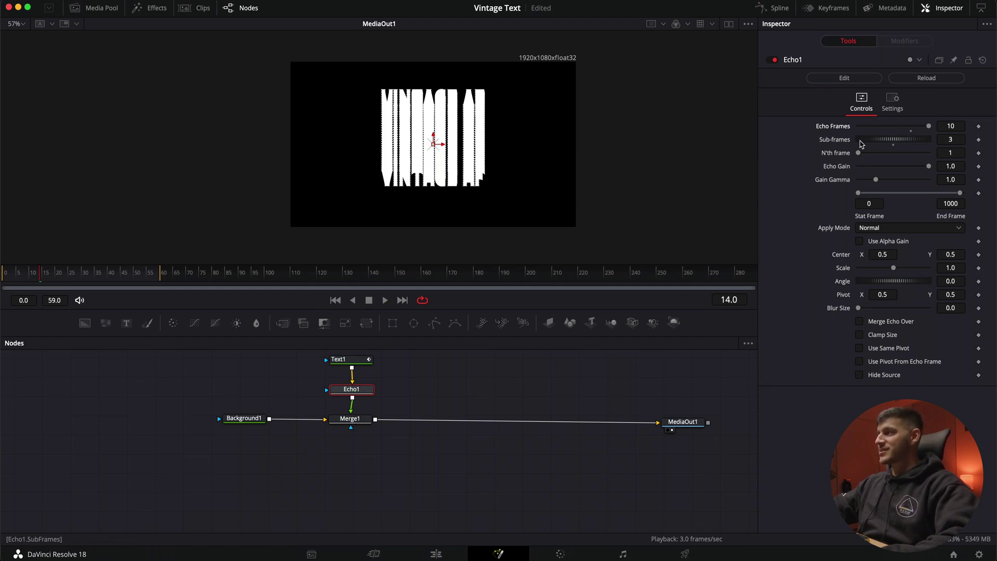
# Try different Echo1 Sub-frames values, settling on 6 with Echo Frames at 10
pyautogui.scroll(4, 427, 127)
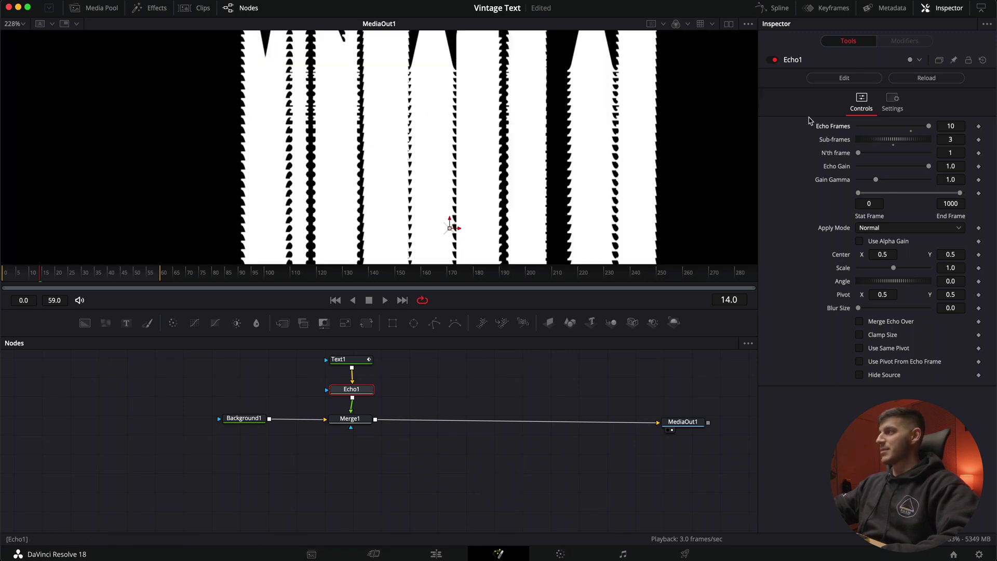
pyautogui.moveTo(898, 144); pyautogui.dragTo(916, 143)
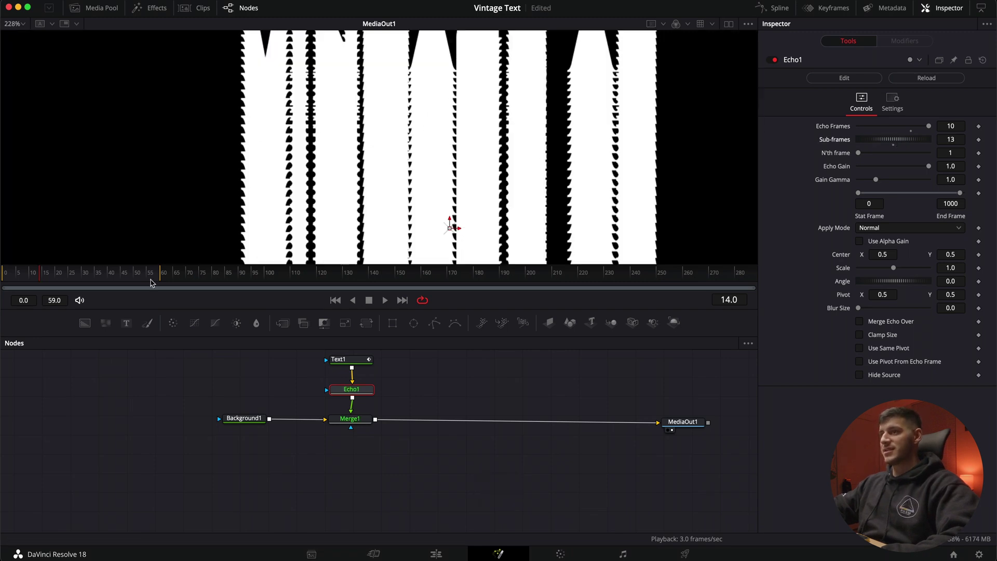
pyautogui.click(41, 279)
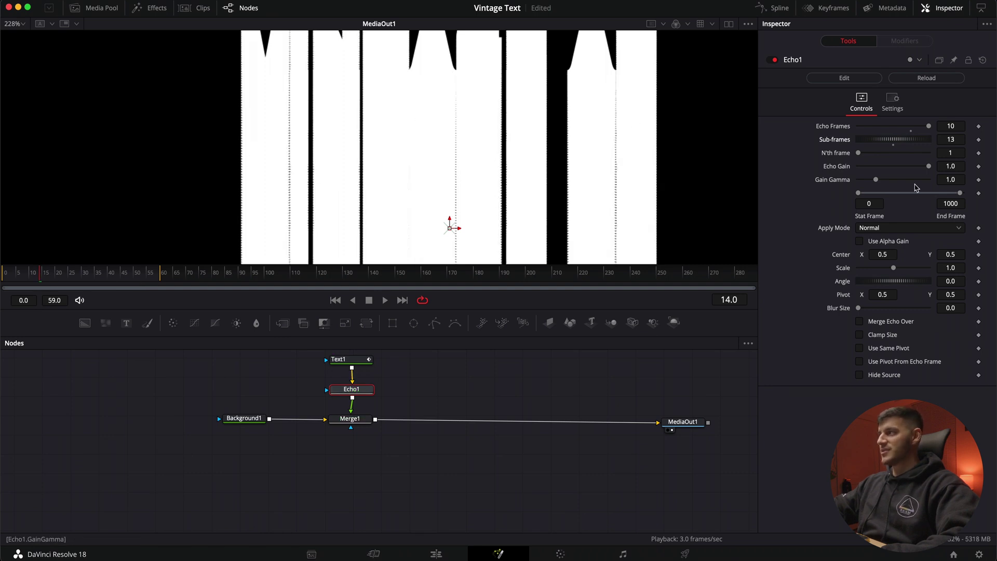
pyautogui.moveTo(914, 142); pyautogui.dragTo(907, 143)
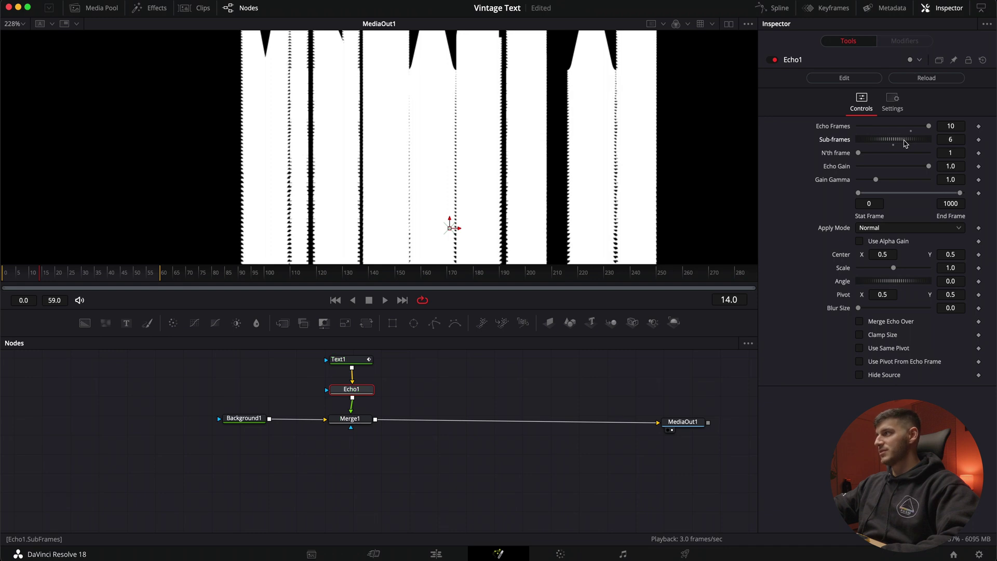
pyautogui.moveTo(905, 143); pyautogui.dragTo(902, 144)
pyautogui.press('super+f')
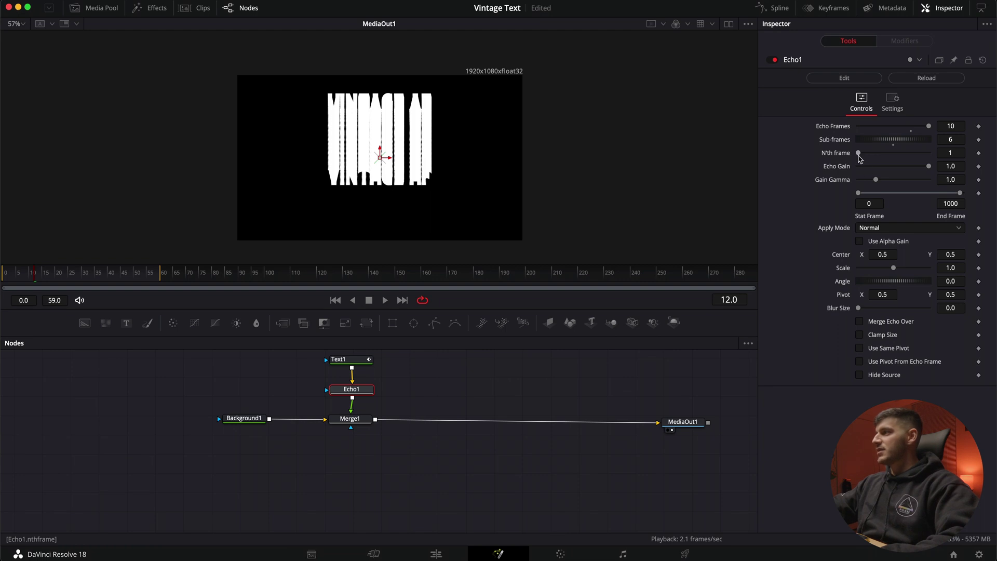
# Set Echo Gain to 0.015, enable Use Alpha Gain and raise Gain Gamma to 1.529
pyautogui.moveTo(861, 157)
pyautogui.mouseDown()
pyautogui.moveTo(883, 157)
pyautogui.moveTo(866, 159)
pyautogui.mouseUp()
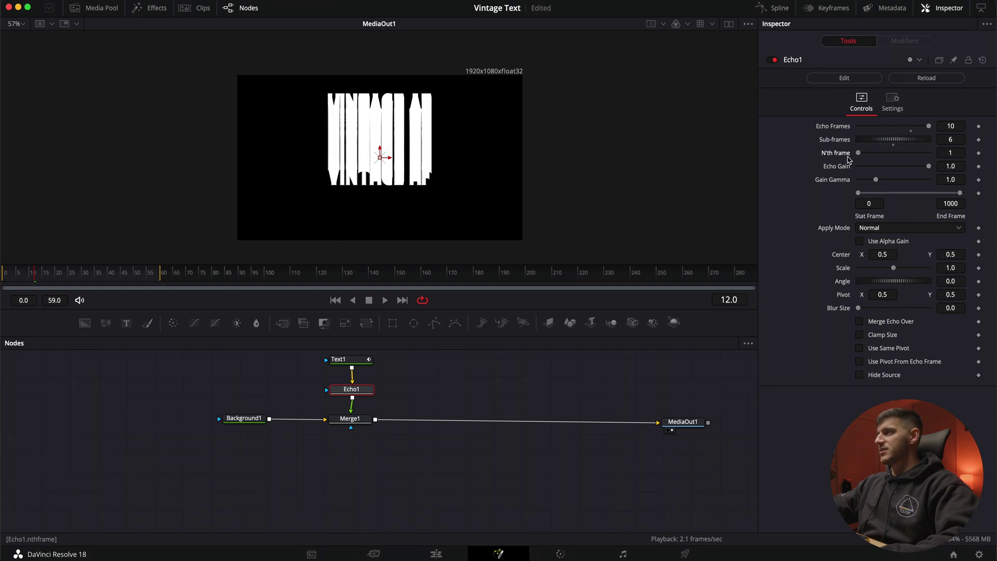
pyautogui.moveTo(929, 168); pyautogui.dragTo(864, 167)
pyautogui.click(859, 241)
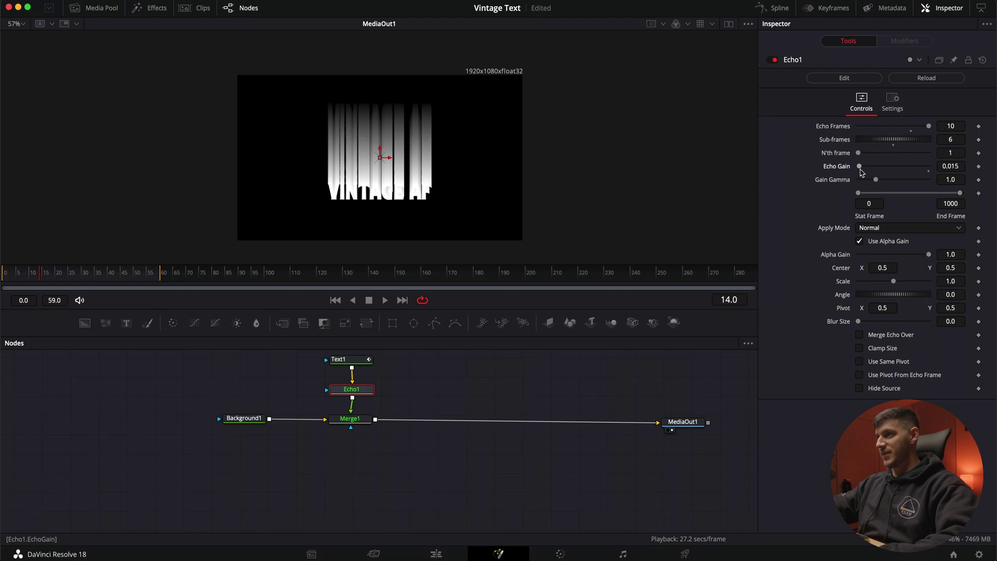
pyautogui.press('space')
pyautogui.moveTo(877, 181)
pyautogui.mouseDown()
pyautogui.moveTo(903, 182)
pyautogui.moveTo(866, 183)
pyautogui.moveTo(889, 184)
pyautogui.mouseUp()
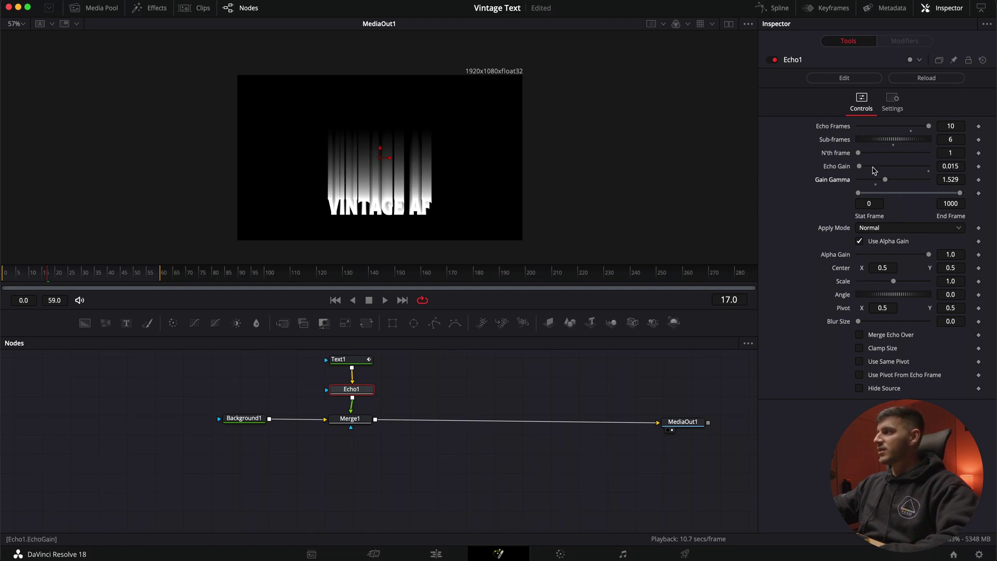
pyautogui.press('Home')
pyautogui.press('space')
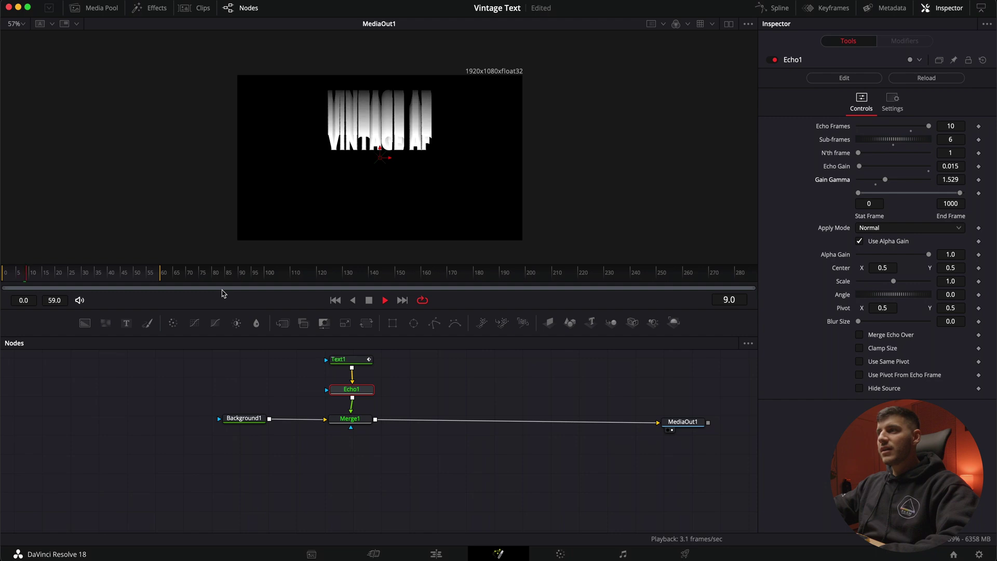
pyautogui.press('space')
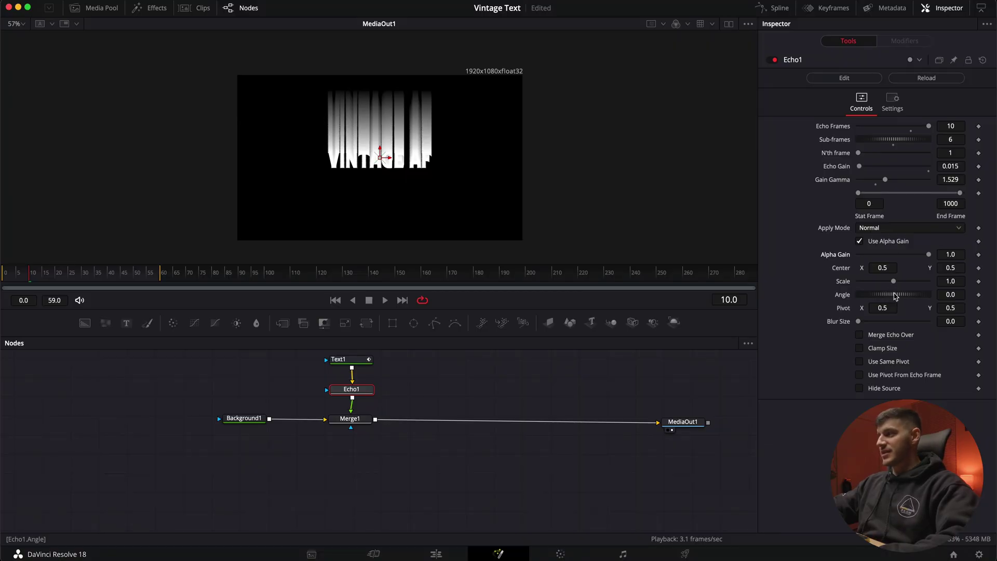
# Test rotating the echoes with Angle, then reset Angle to 0
pyautogui.moveTo(895, 296); pyautogui.dragTo(896, 296)
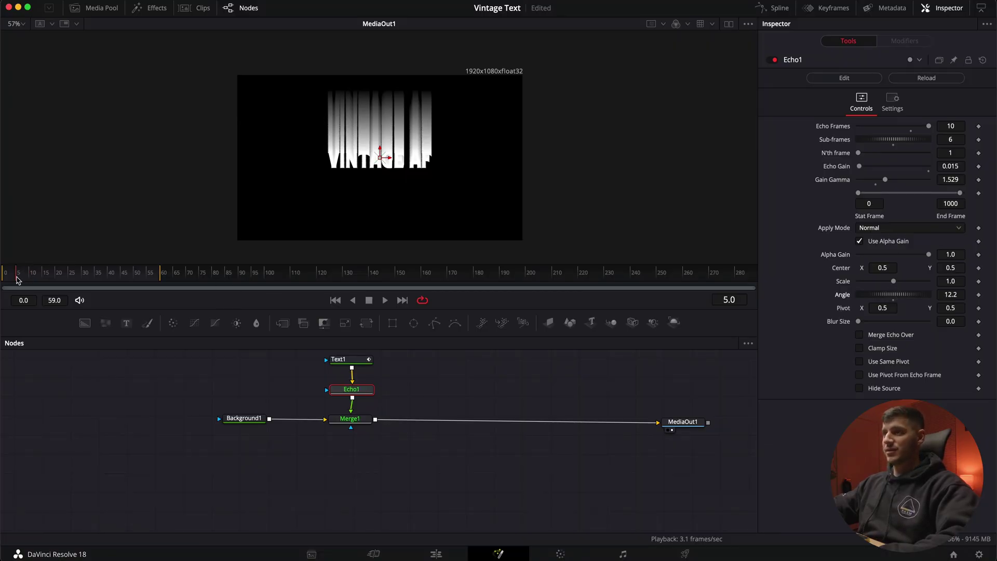
pyautogui.press('space')
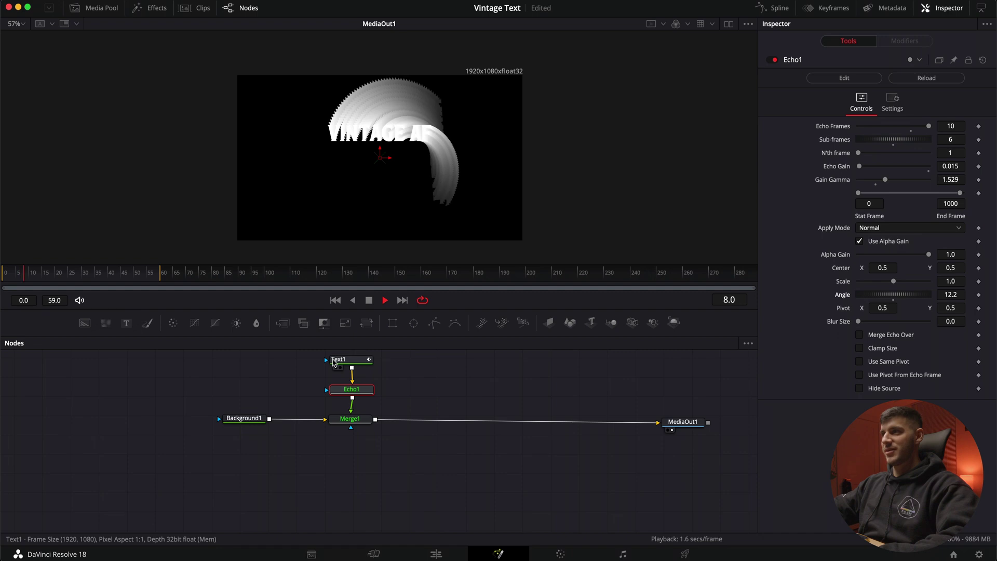
pyautogui.press('space')
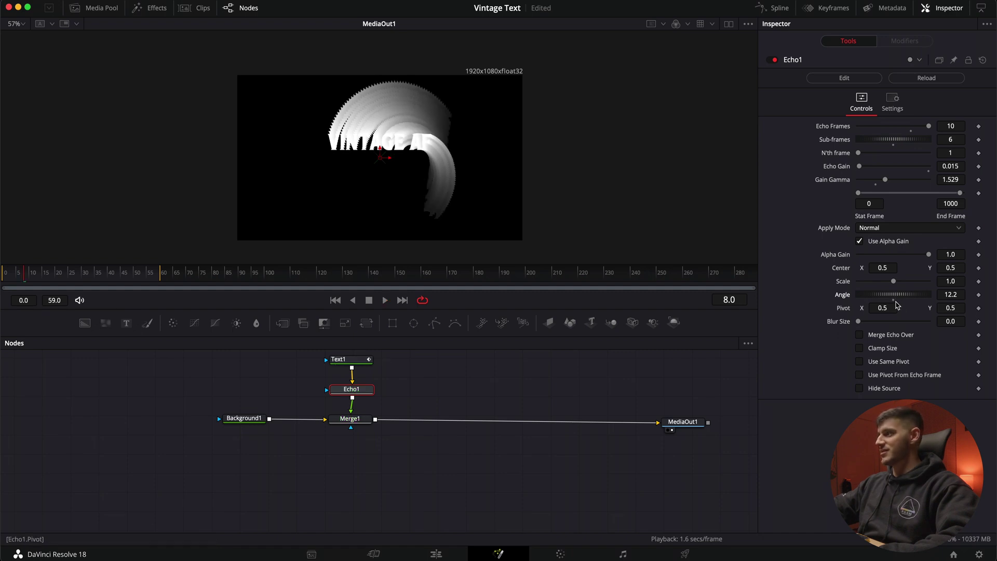
pyautogui.doubleClick(894, 295)
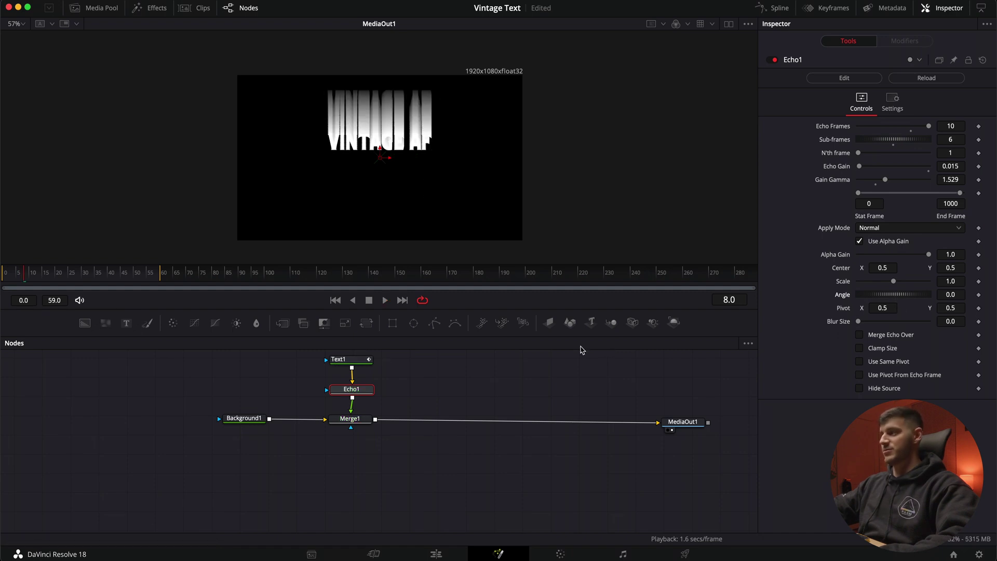
pyautogui.moveTo(18, 274); pyautogui.dragTo(5, 274)
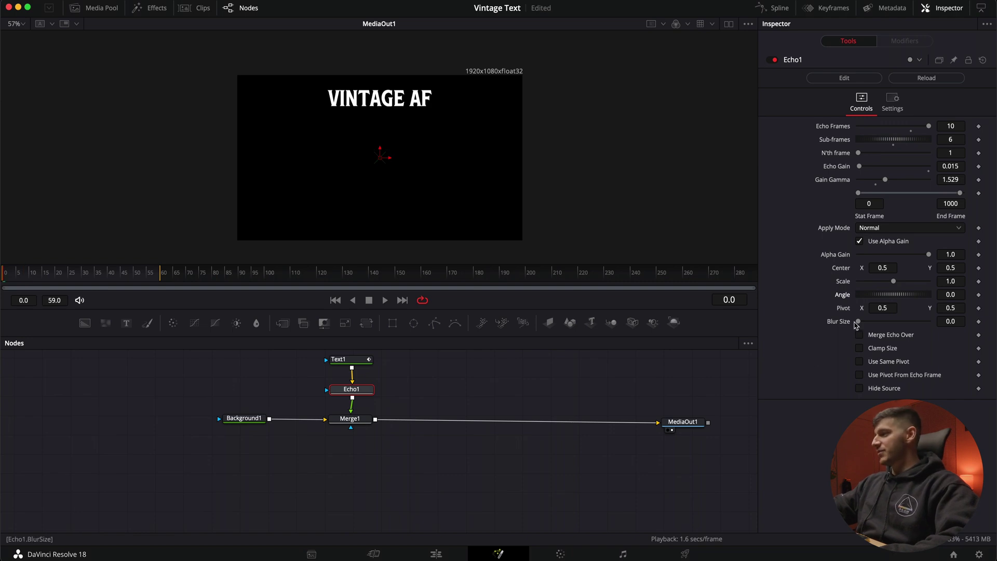
pyautogui.press('space')
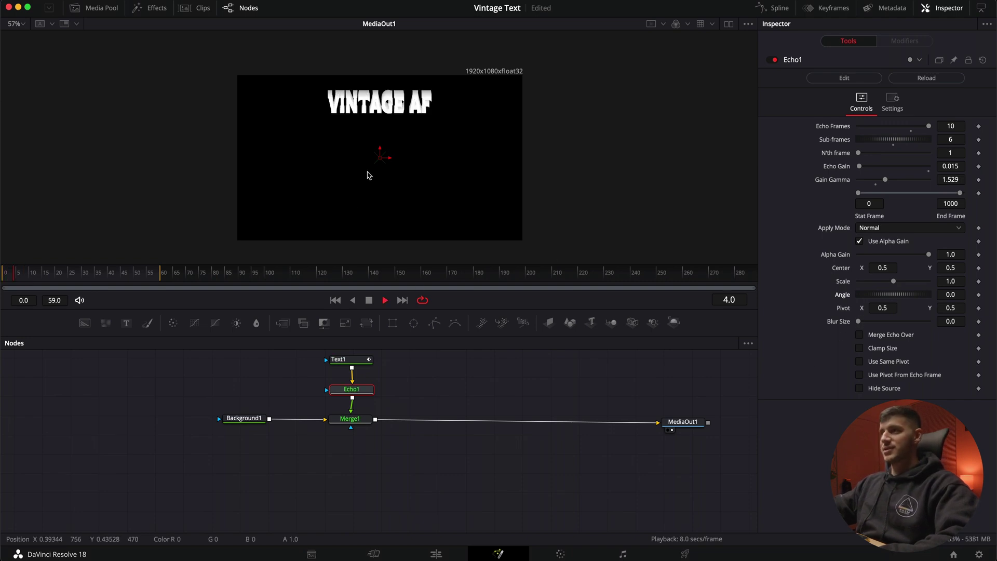
pyautogui.press('space')
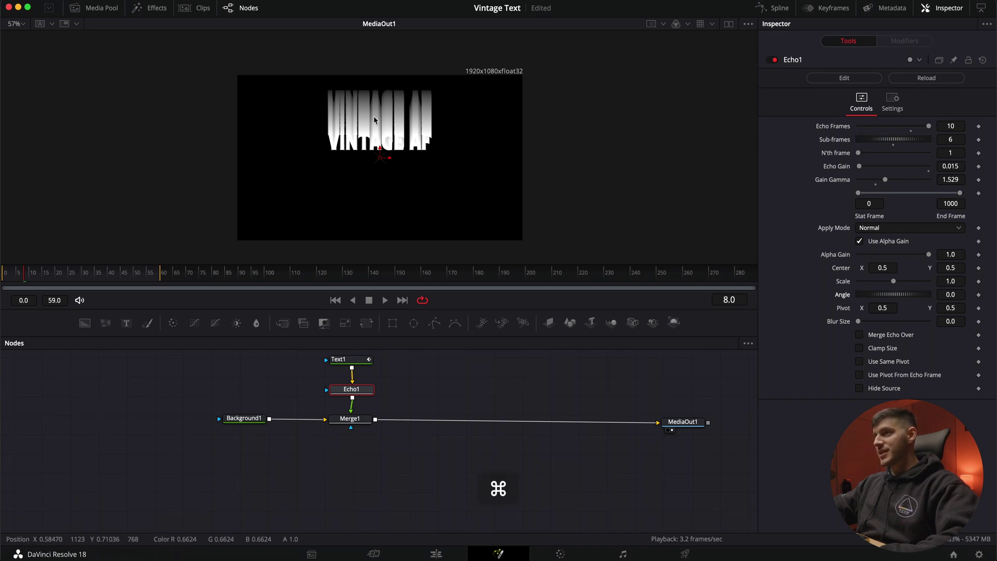
# Try a slight blur on the echo trail, then set Blur Size back to 0
pyautogui.scroll(5, 364, 114)
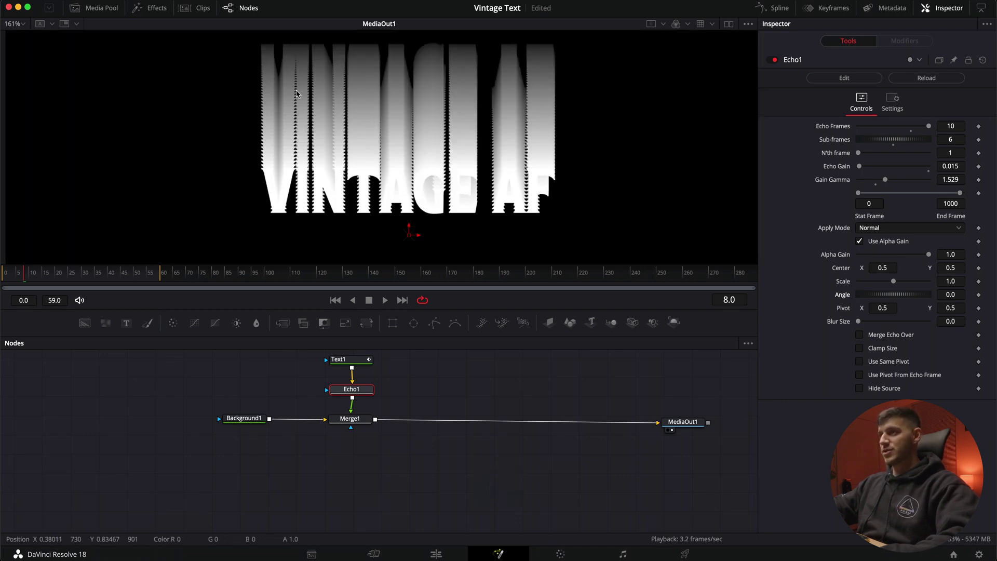
pyautogui.scroll(2, 467, 135)
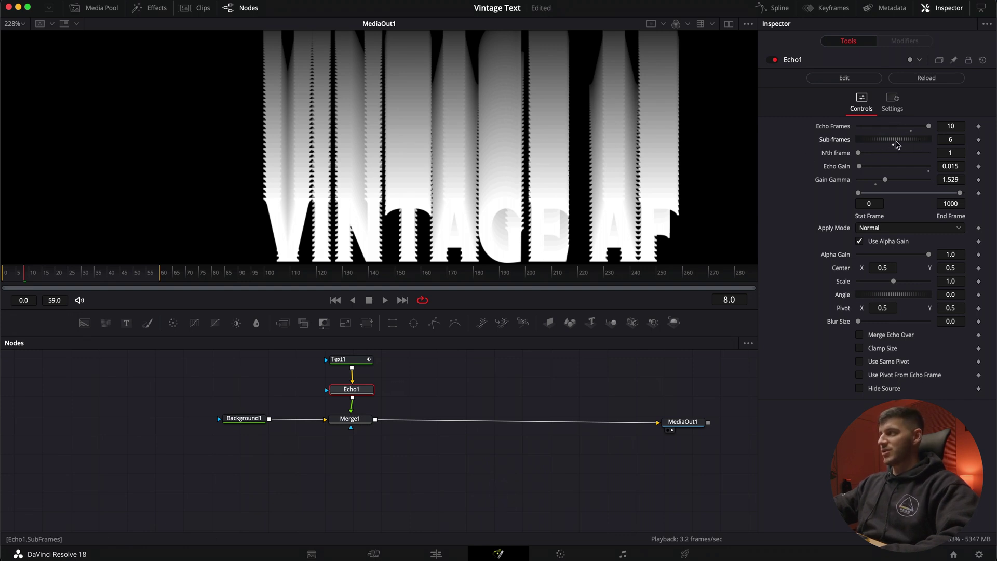
pyautogui.scroll(-2, 900, 144)
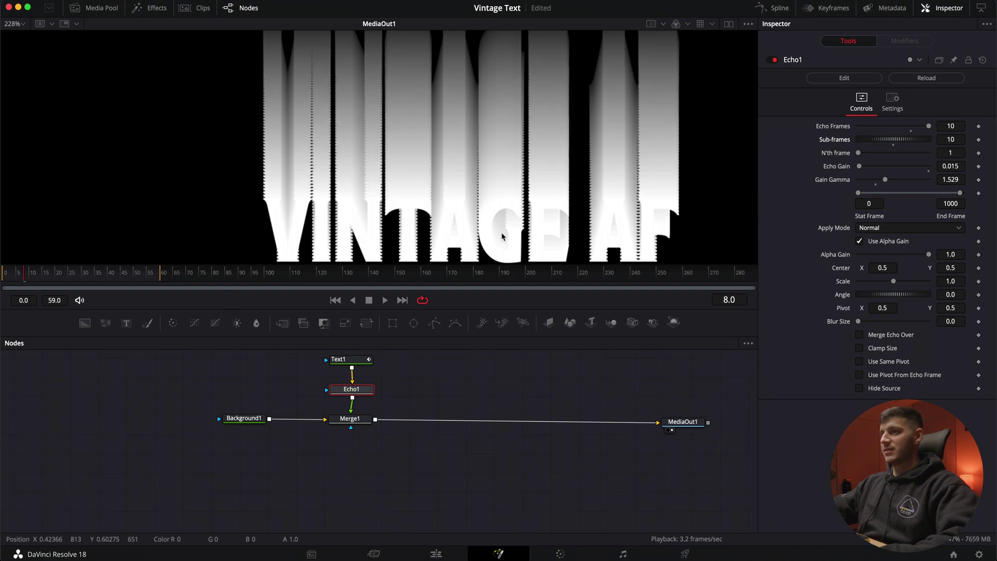
pyautogui.moveTo(859, 325); pyautogui.dragTo(872, 326)
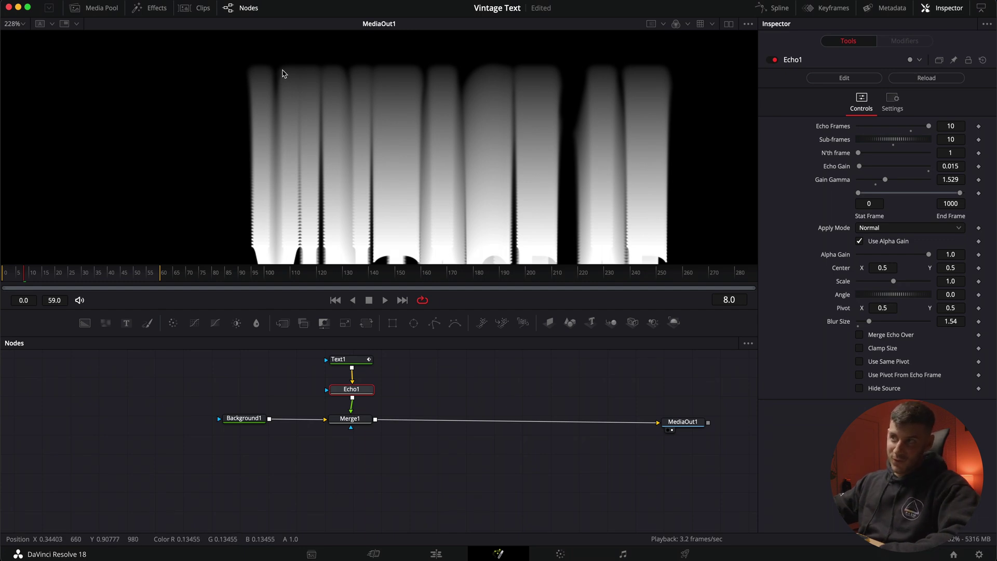
pyautogui.press('space')
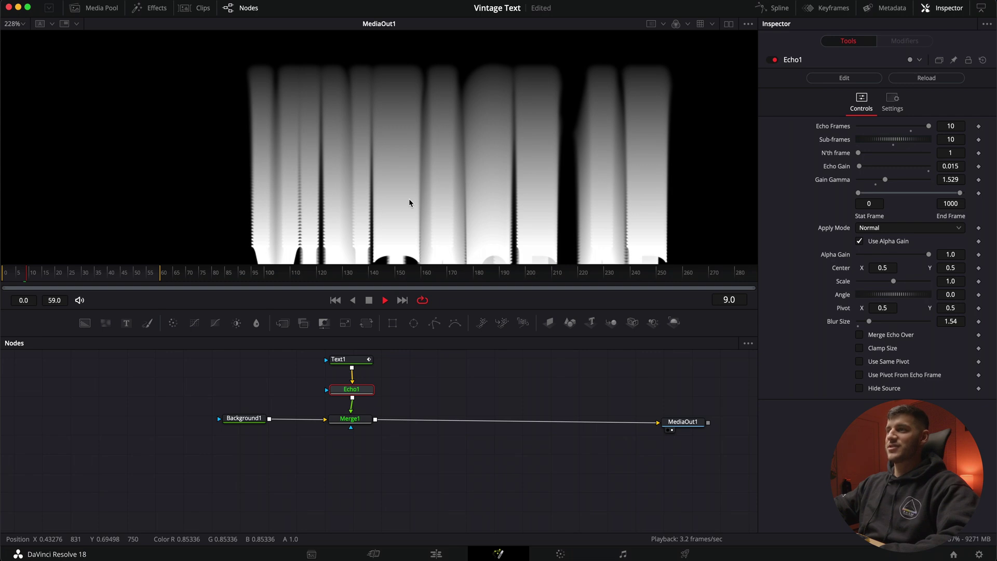
pyautogui.scroll(-2, 408, 203)
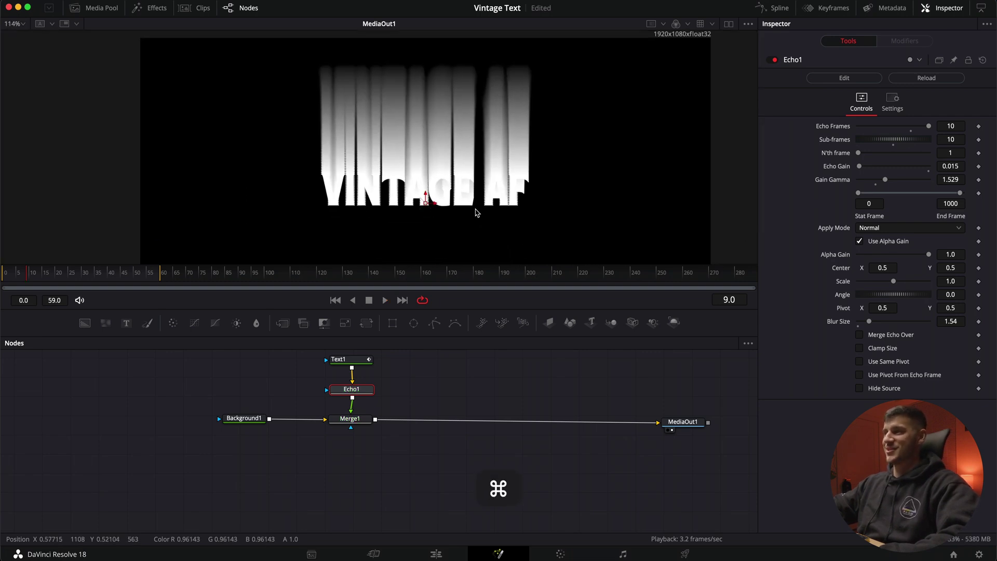
pyautogui.scroll(-2, 467, 208)
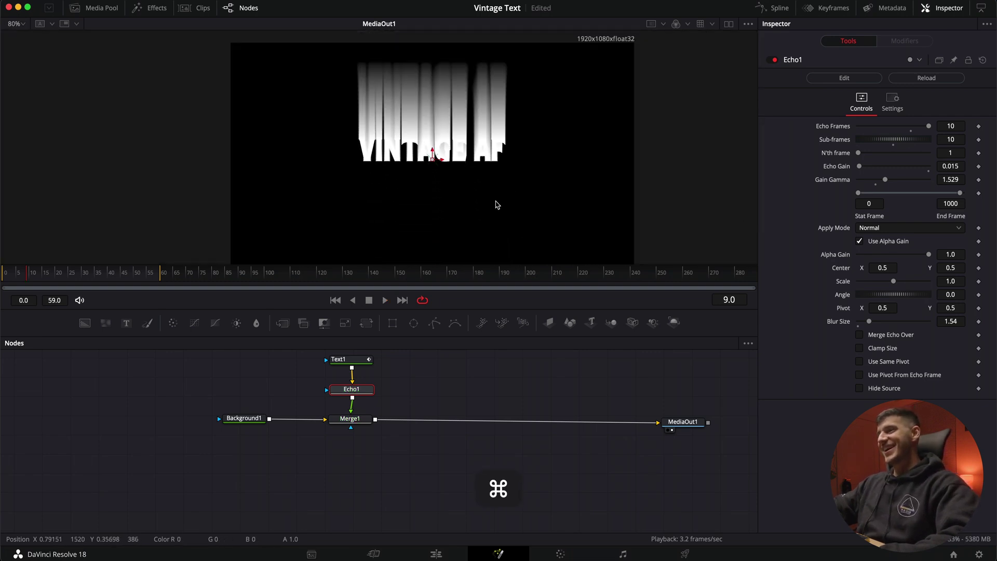
pyautogui.click(858, 321)
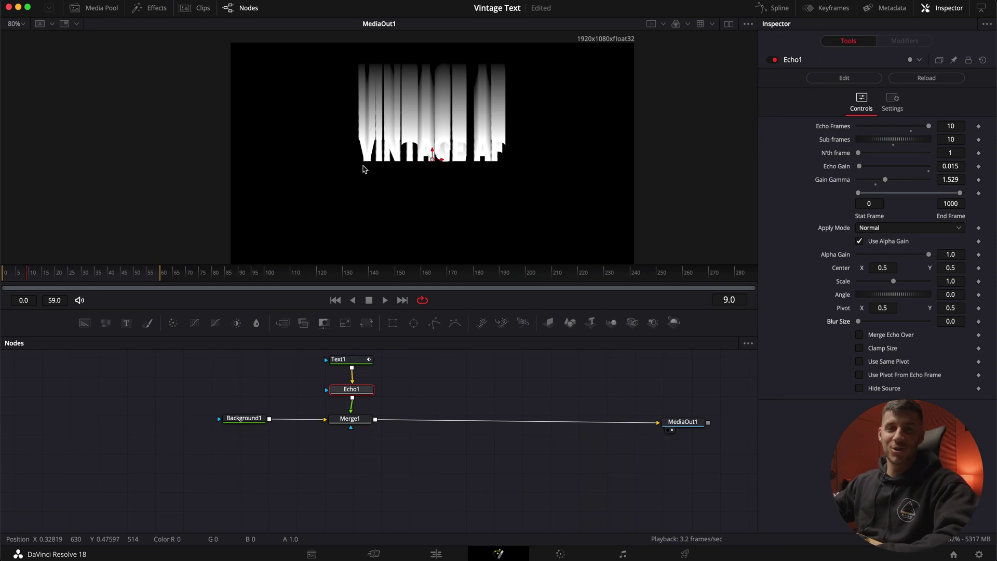
pyautogui.press('space')
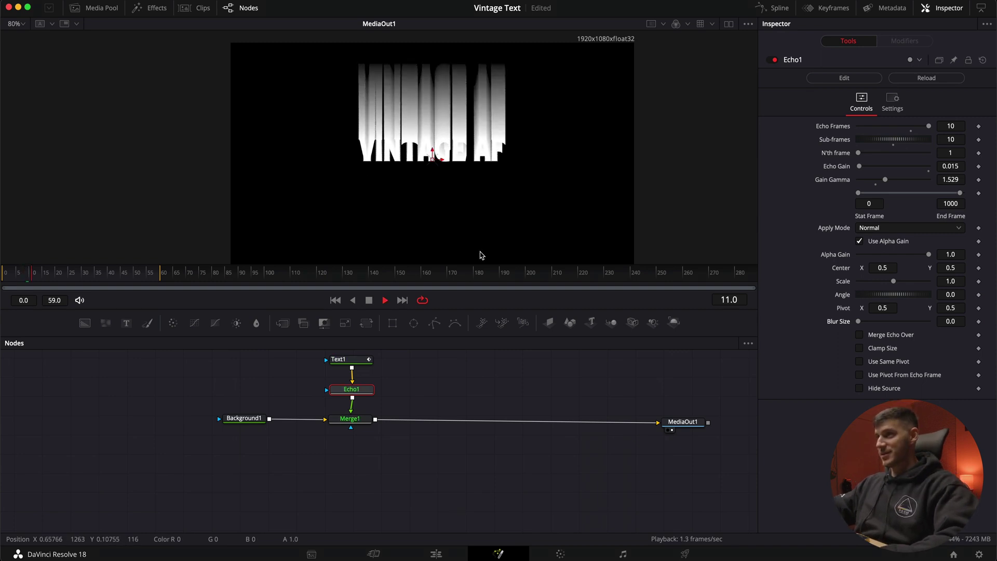
pyautogui.press('space')
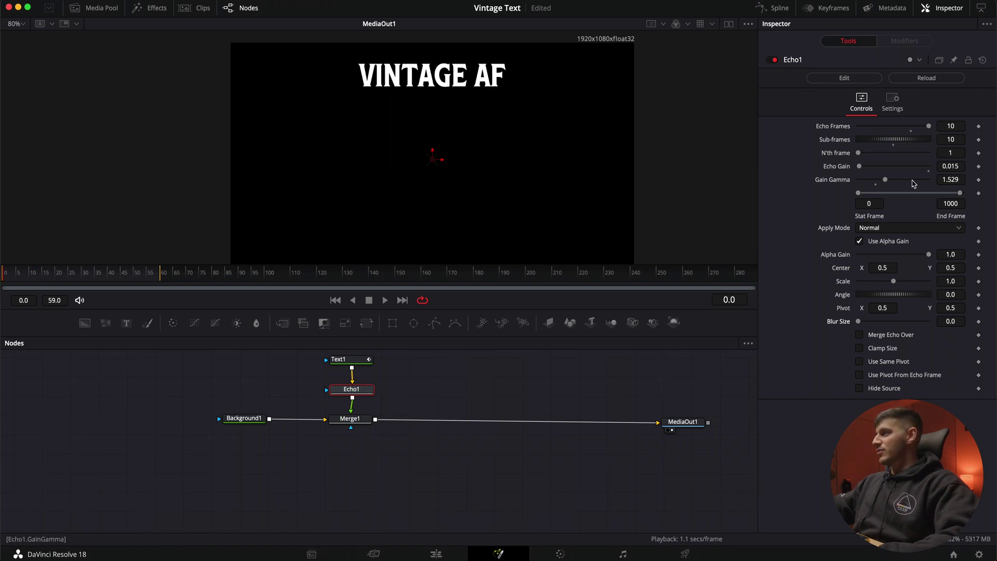
# Set Echo1 Sub-frames to 8 and preview the thinner trail
pyautogui.doubleClick(961, 137)
pyautogui.write('8')
pyautogui.press('Tab')
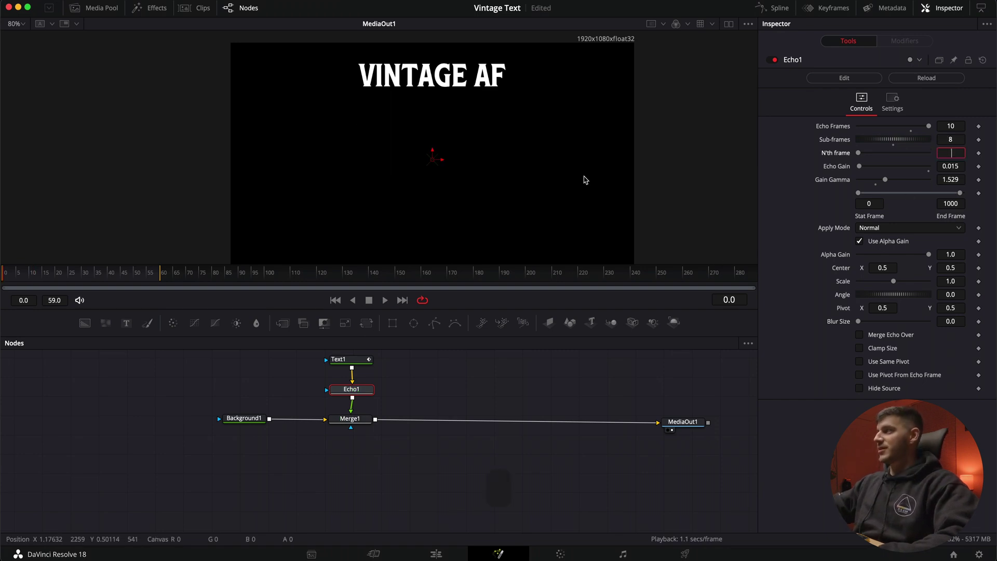
pyautogui.press('space')
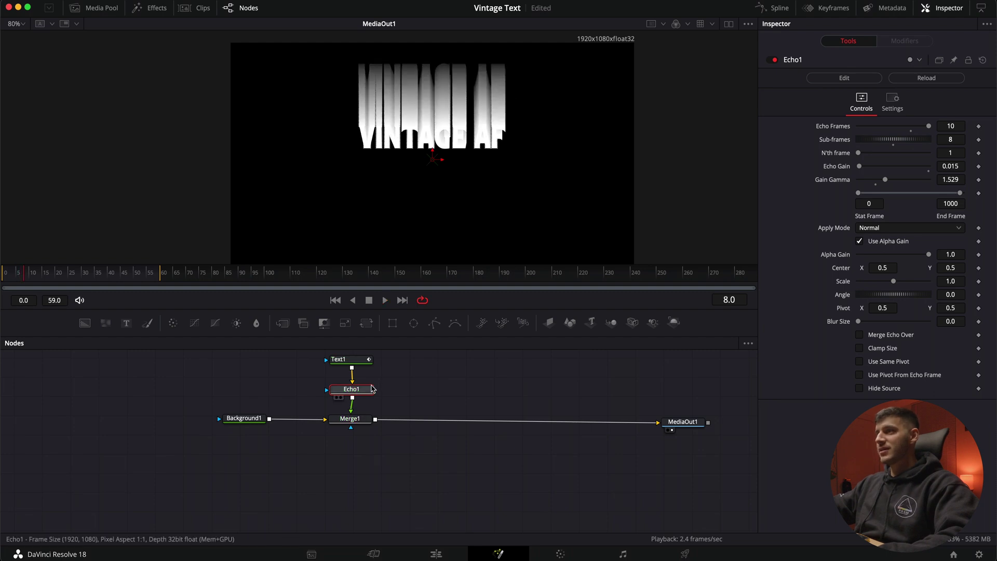
pyautogui.press('space')
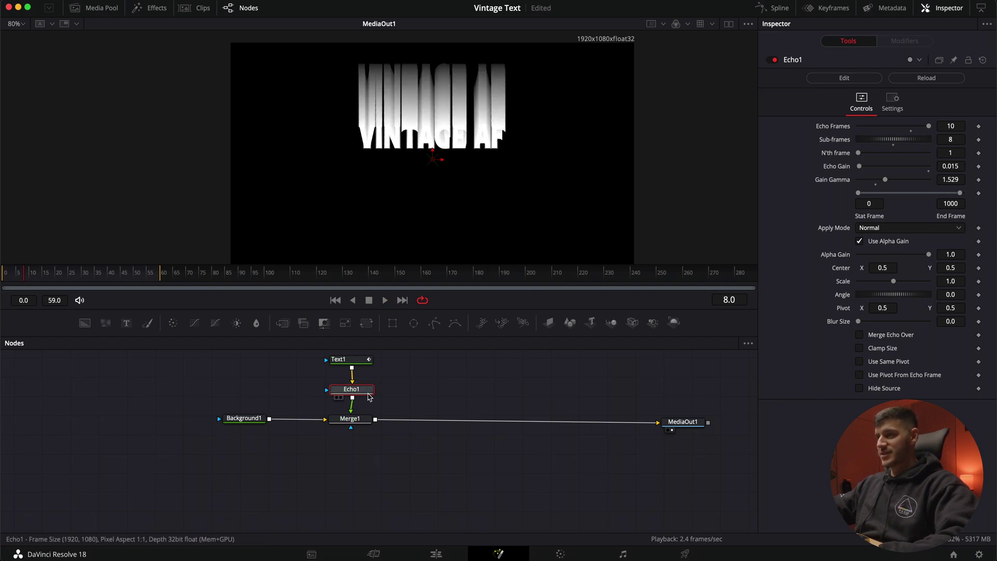
# Move the Text1 and Echo1 nodes higher above Merge1
pyautogui.click(344, 360)
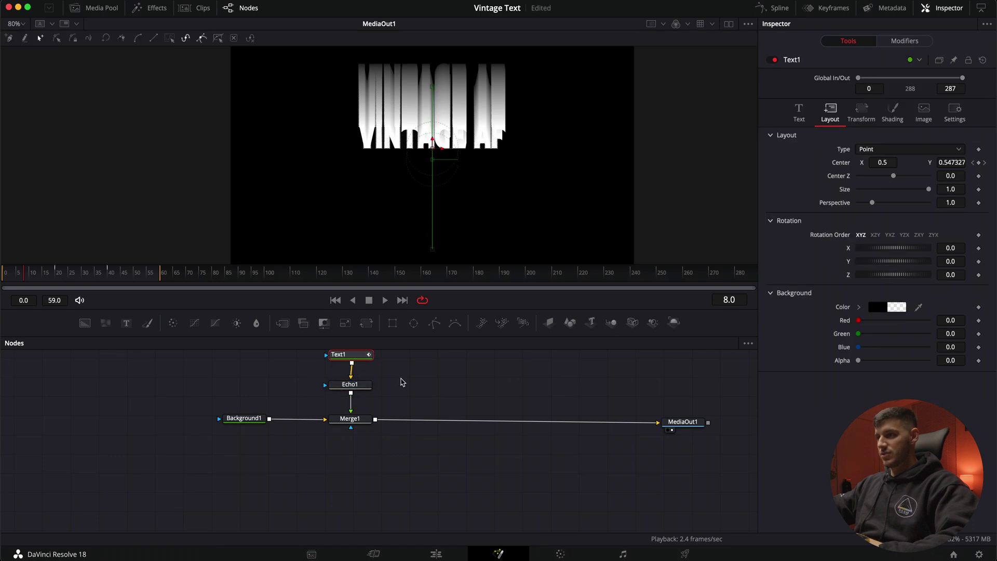
pyautogui.scroll(3, 312, 400)
pyautogui.moveTo(353, 453); pyautogui.dragTo(355, 407)
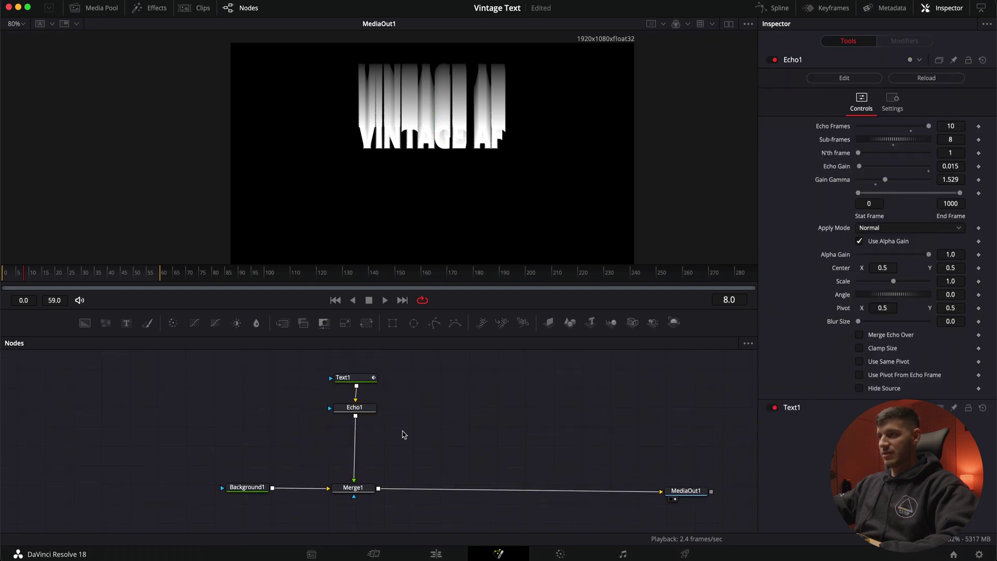
# Add a Blur node and insert it between Echo1 and Merge1
pyautogui.hotkey('shift', 'space')
pyautogui.write('blur')
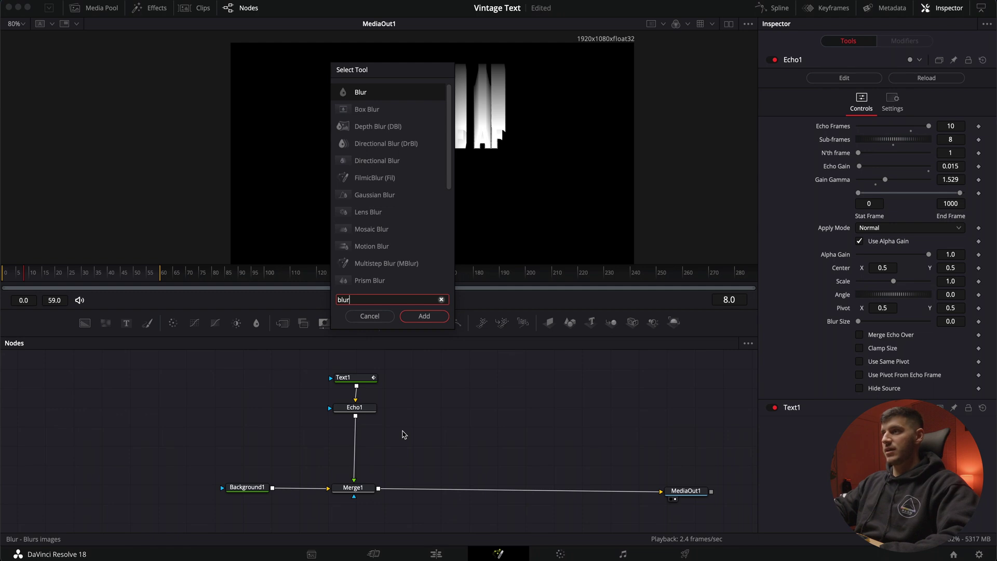
pyautogui.press('Return')
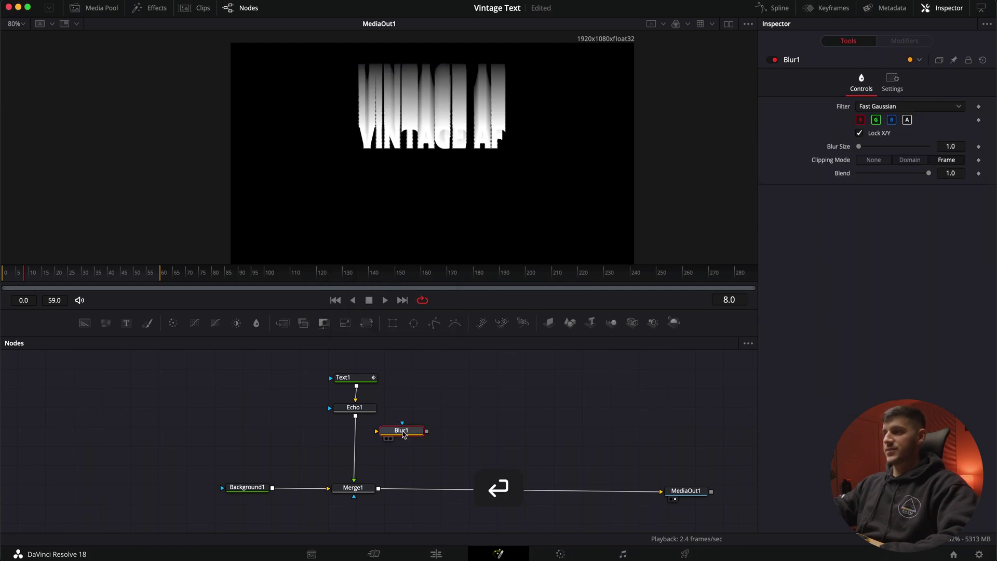
pyautogui.moveTo(402, 431); pyautogui.dragTo(356, 452)
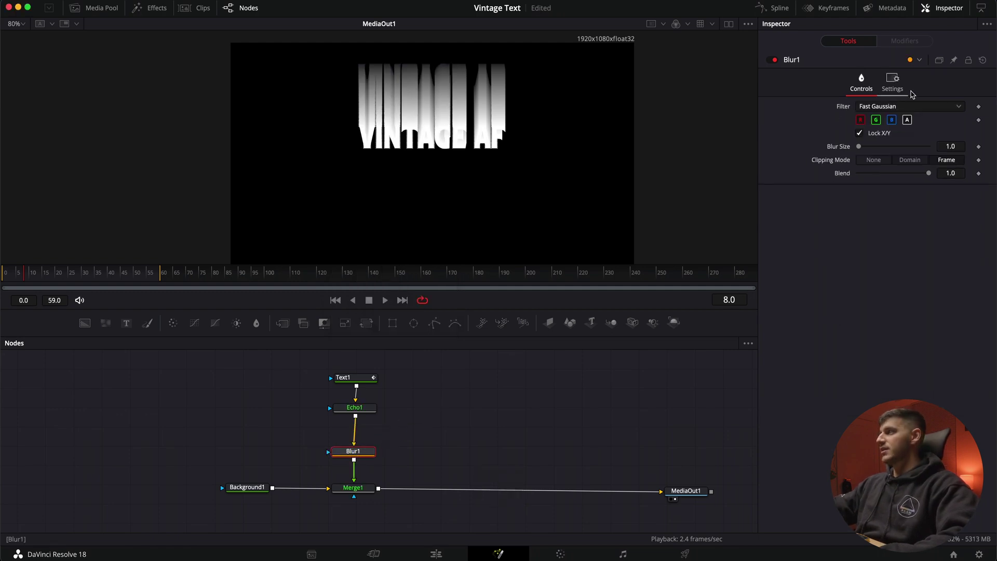
# Set Blur1's filter to Gaussian and its blur size to 1.25
pyautogui.click(914, 107)
pyautogui.click(878, 156)
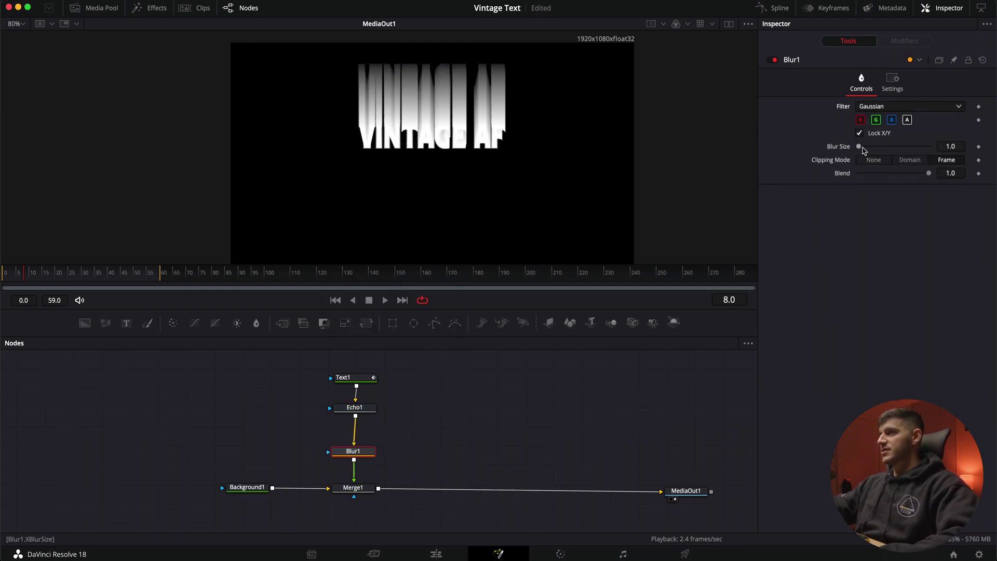
pyautogui.moveTo(866, 152); pyautogui.dragTo(860, 151)
pyautogui.click(957, 147)
pyautogui.write('3')
pyautogui.press('Tab')
pyautogui.click(956, 147)
pyautogui.write('1')
pyautogui.press('Tab')
pyautogui.scroll(5, 401, 95)
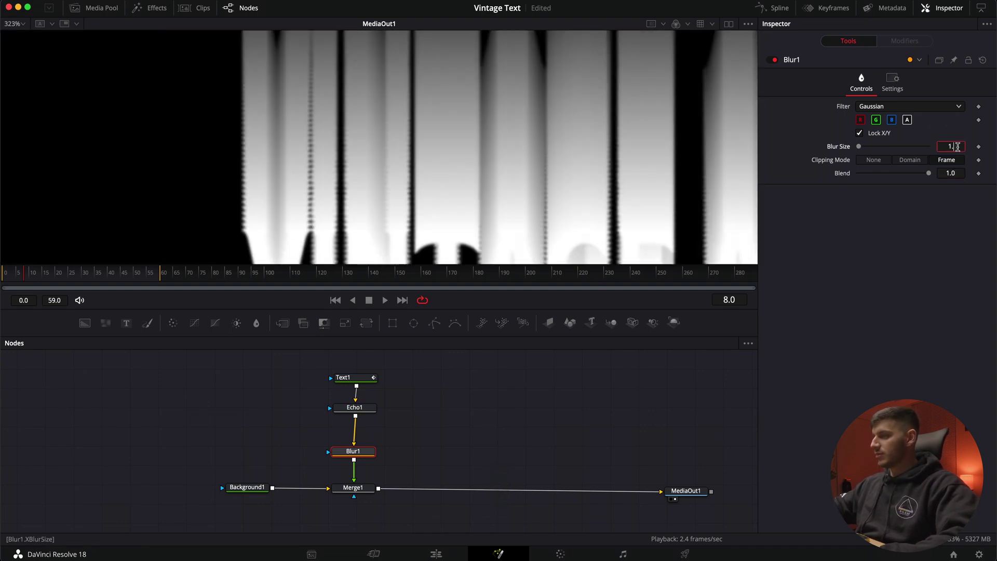
pyautogui.click(957, 147)
pyautogui.write('1.25')
pyautogui.press('Tab')
pyautogui.scroll(-5, 568, 144)
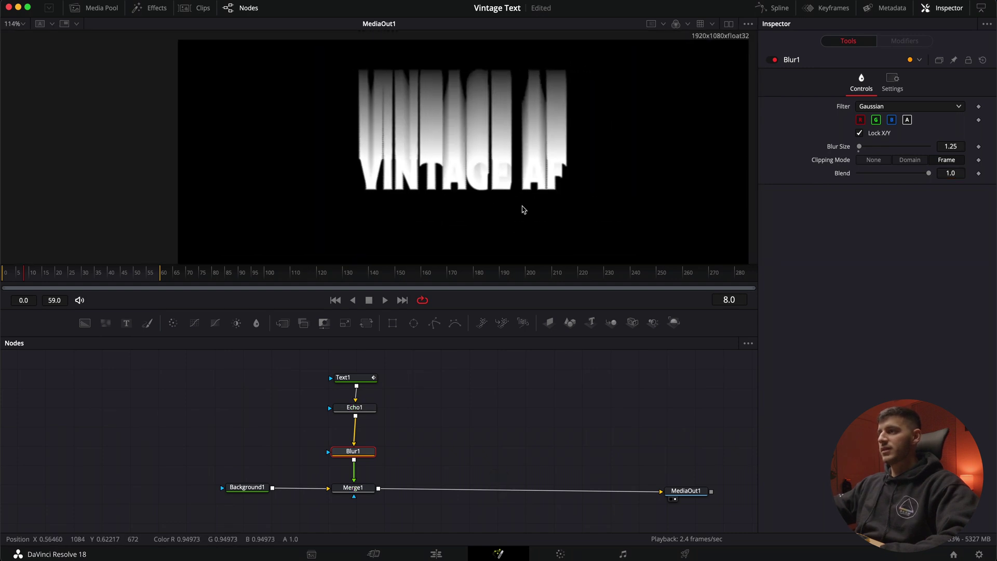
pyautogui.hscroll(3, 468, 210)
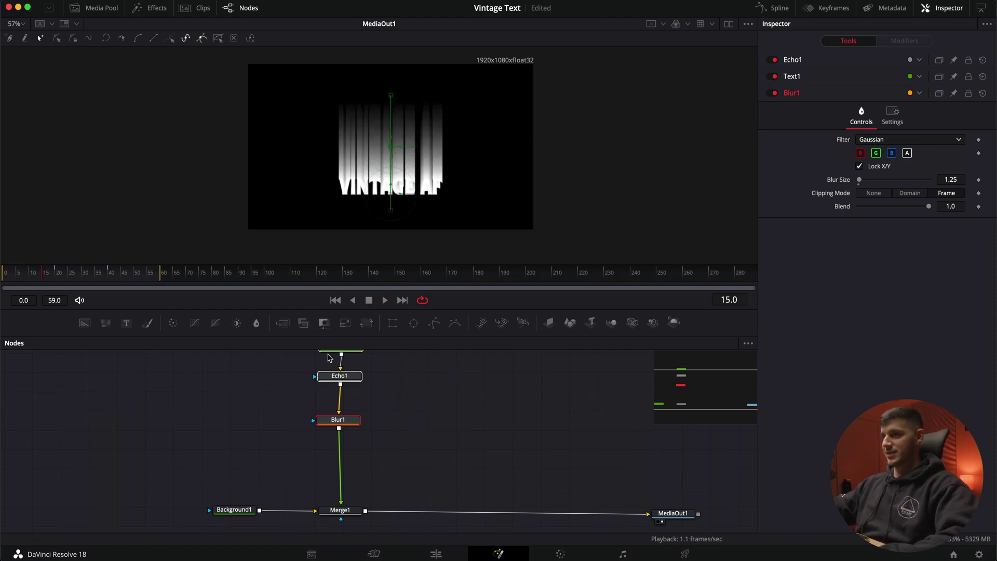
# Insert a Color Gain between Blur1 and Merge1 and lower its red gain to 0.51 for a cyan tint
pyautogui.click(23, 281)
pyautogui.press('Home')
pyautogui.scroll(2, 401, 408)
pyautogui.click(438, 451)
pyautogui.hotkey('shift', 'space')
pyautogui.write('colo')
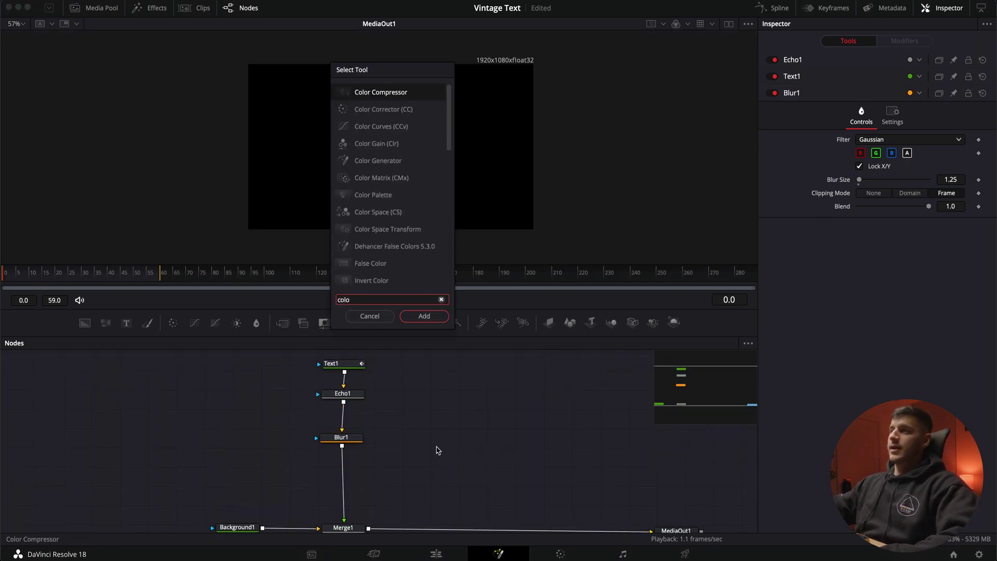
pyautogui.write('r Gain')
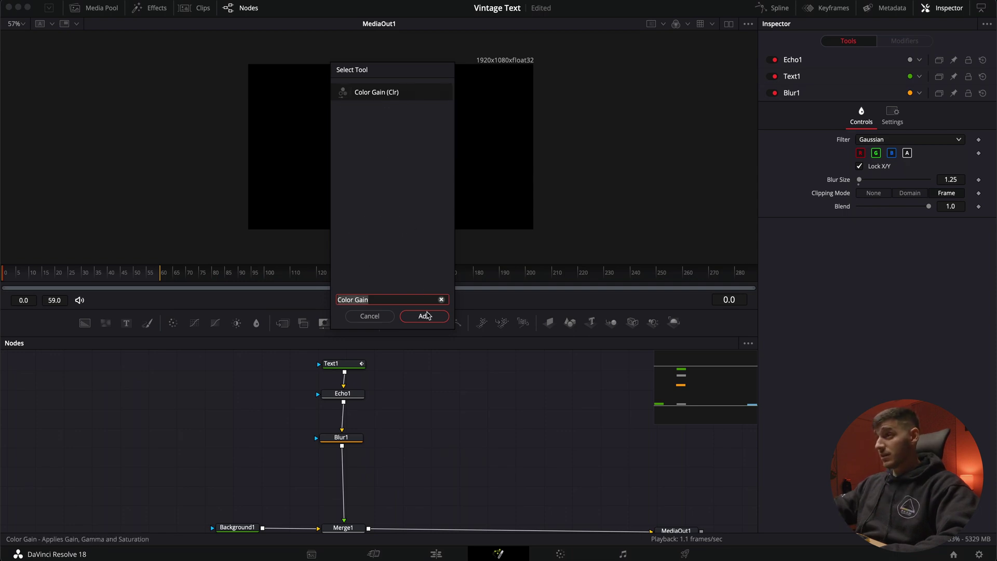
pyautogui.click(425, 317)
pyautogui.moveTo(436, 450); pyautogui.dragTo(343, 486)
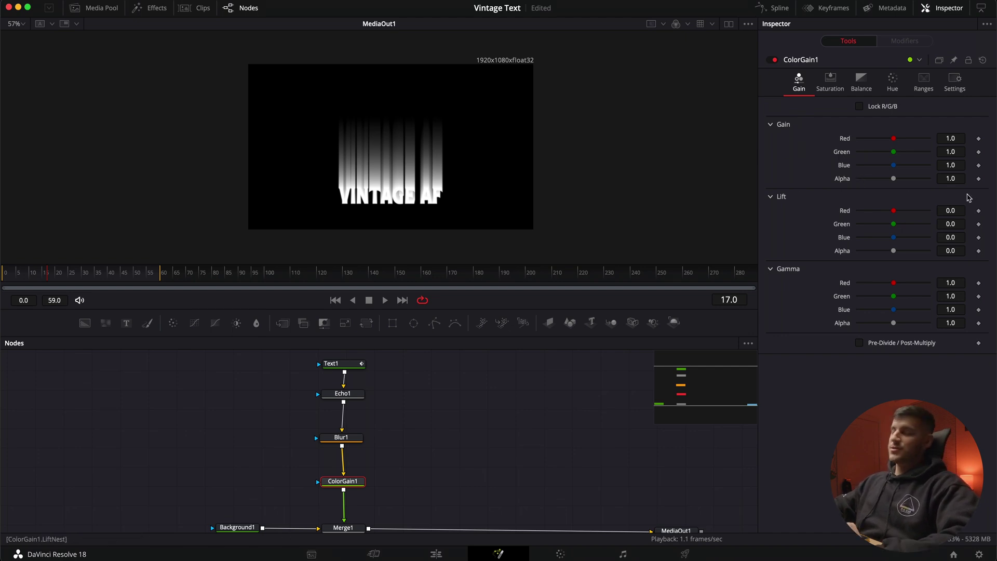
pyautogui.moveTo(884, 142); pyautogui.dragTo(889, 142)
pyautogui.hscroll(3, 425, 442)
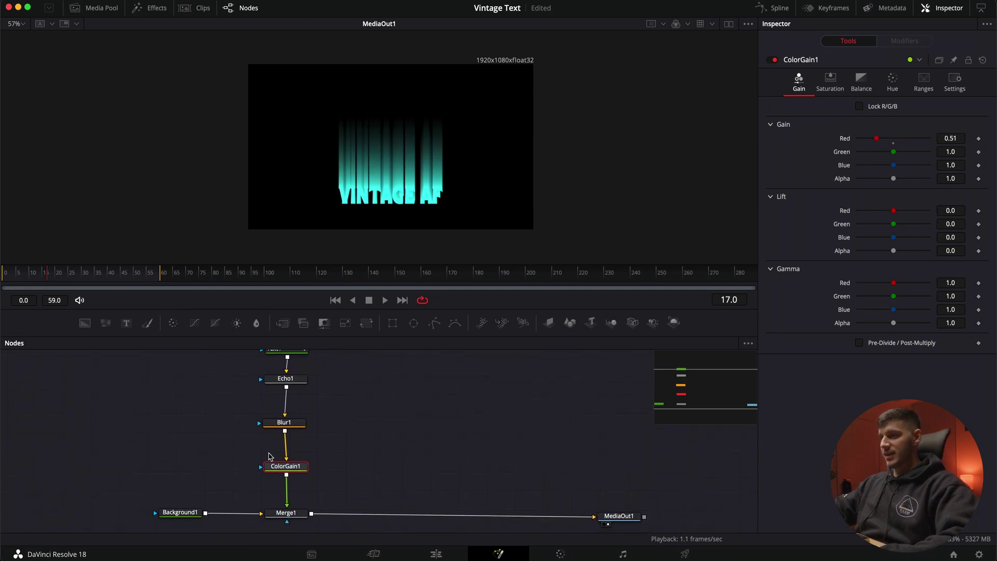
# Set Echo1's sub-frames to 2 and play from frame 17 to preview the trail
pyautogui.click(289, 379)
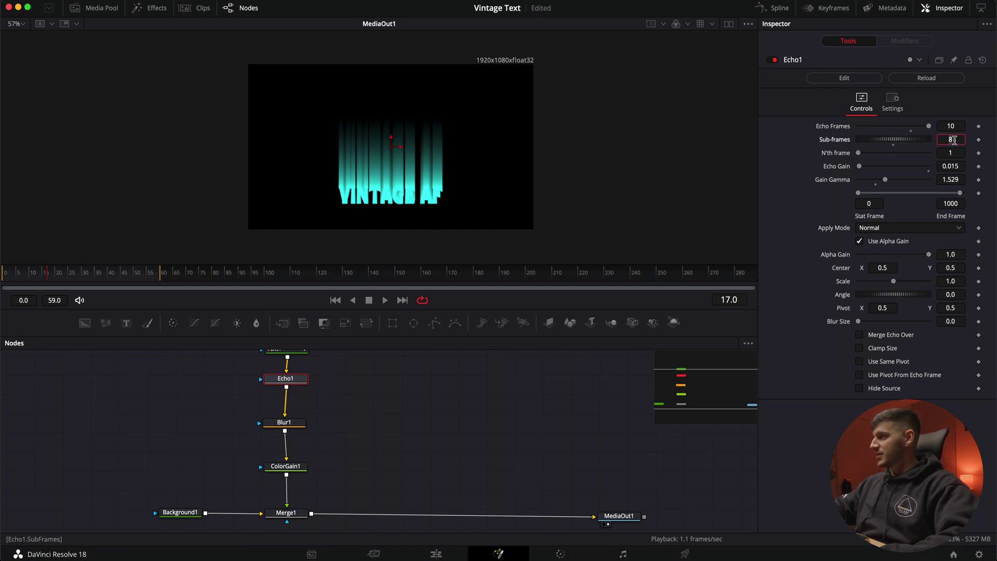
pyautogui.write('2')
pyautogui.press('Tab')
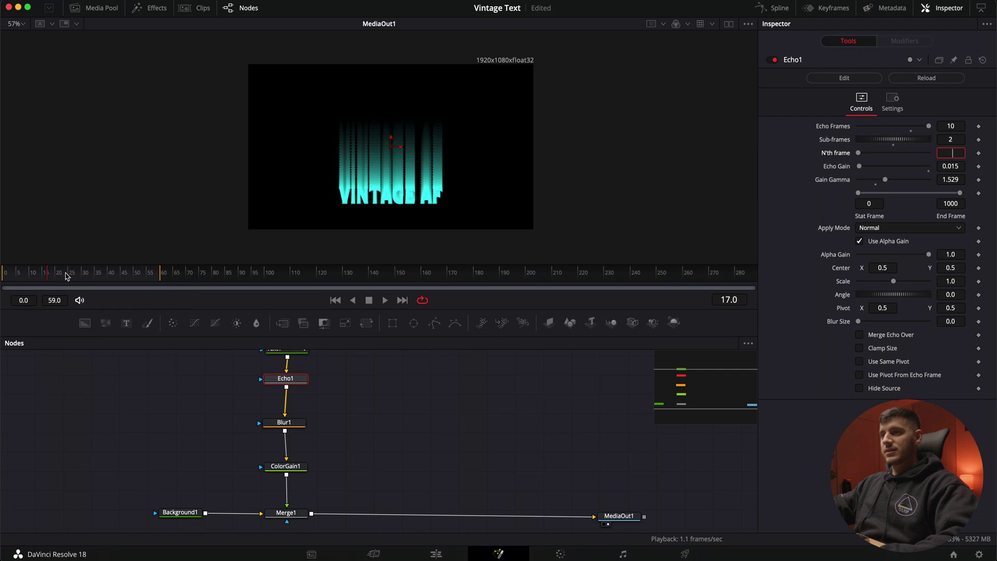
pyautogui.click(44, 274)
pyautogui.press('space')
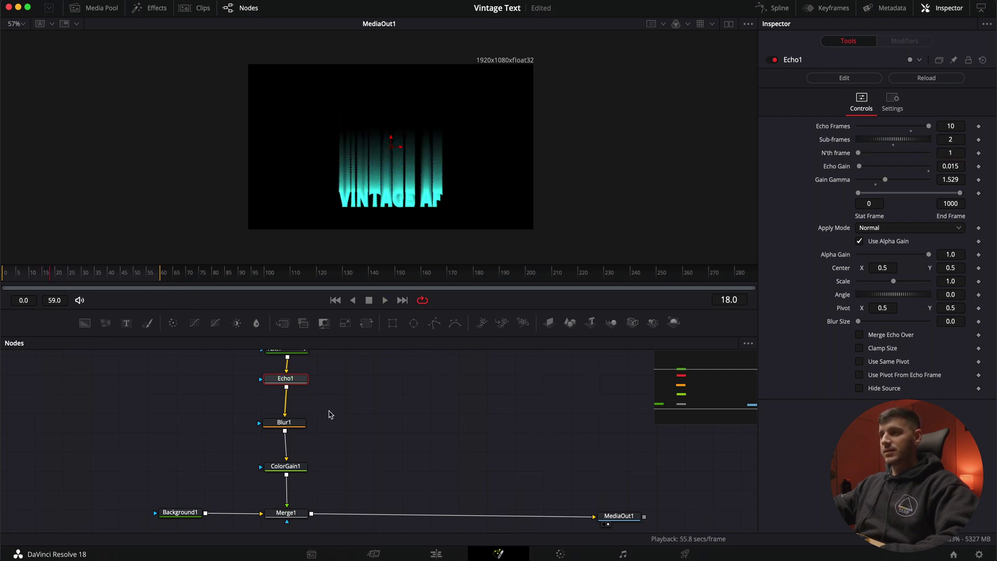
pyautogui.moveTo(334, 414); pyautogui.dragTo(311, 409)
pyautogui.press('space')
pyautogui.click(261, 465)
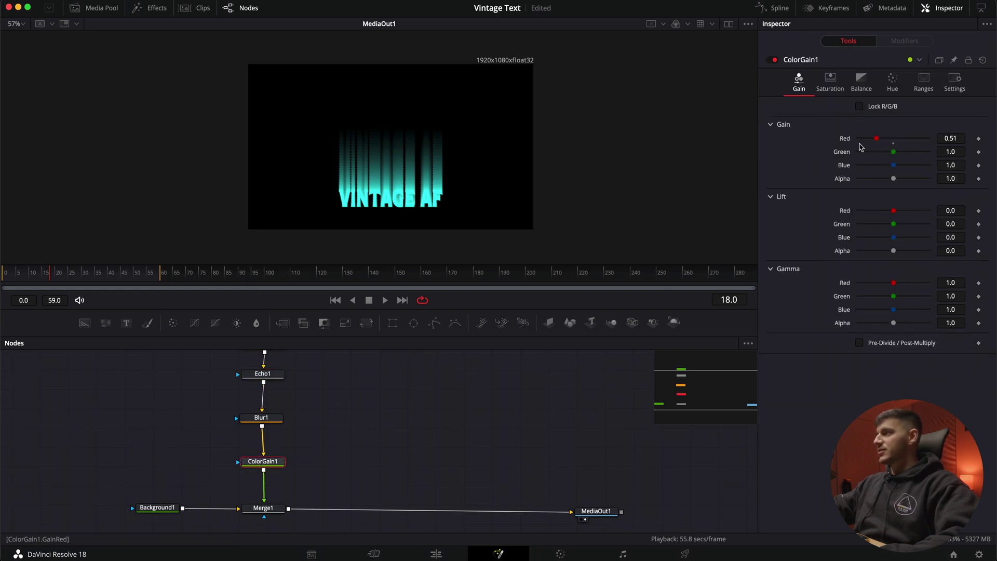
# Set ColorGain1 gain R/G/B to 2.71/0.88/0.56 and gamma R/G/B to 2.82/1.65/0.75 for an orange trail
pyautogui.moveTo(886, 141)
pyautogui.mouseDown()
pyautogui.moveTo(909, 141)
pyautogui.moveTo(891, 159)
pyautogui.mouseUp()
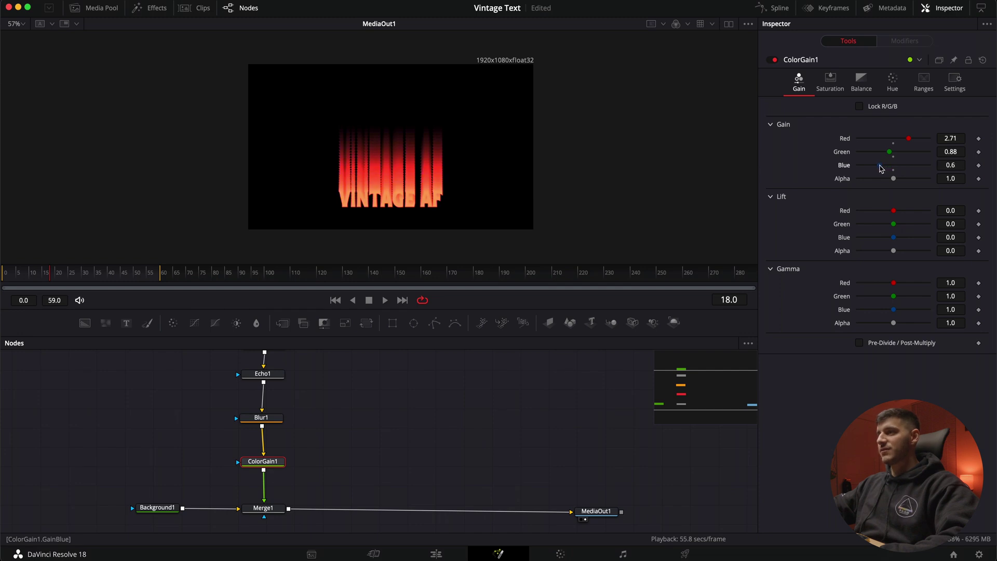
pyautogui.moveTo(880, 169); pyautogui.dragTo(880, 169)
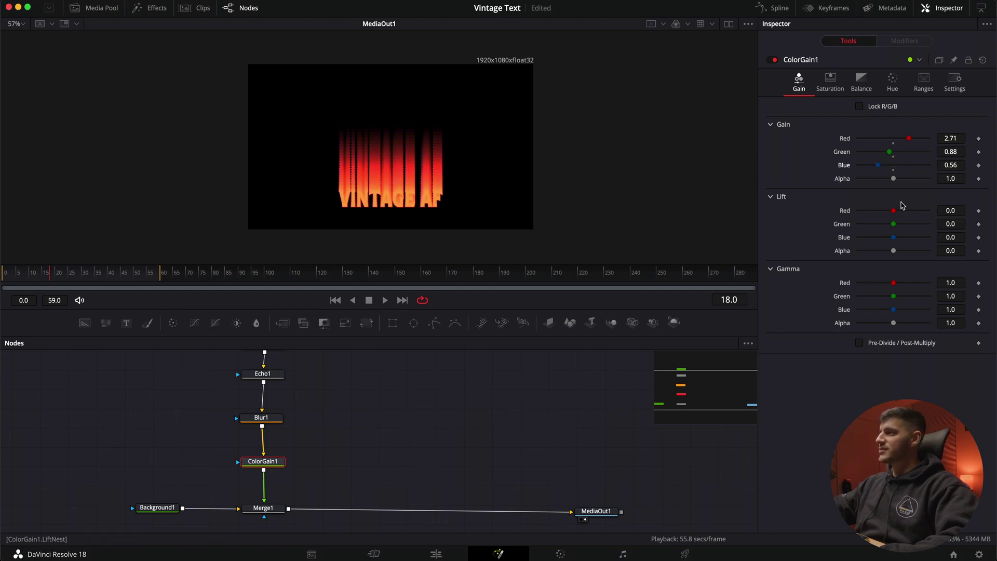
pyautogui.moveTo(900, 227); pyautogui.dragTo(893, 234)
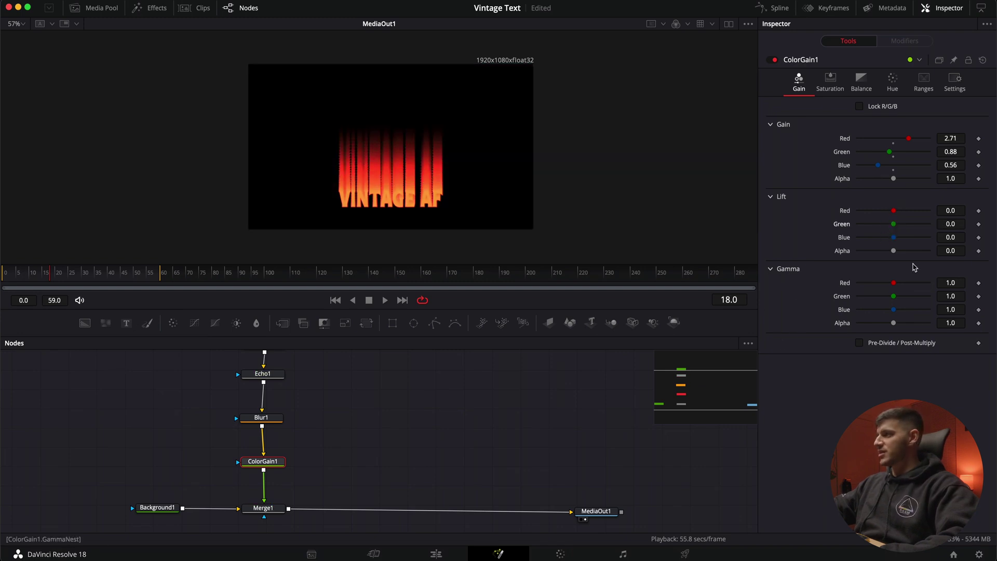
pyautogui.moveTo(894, 284); pyautogui.dragTo(907, 284)
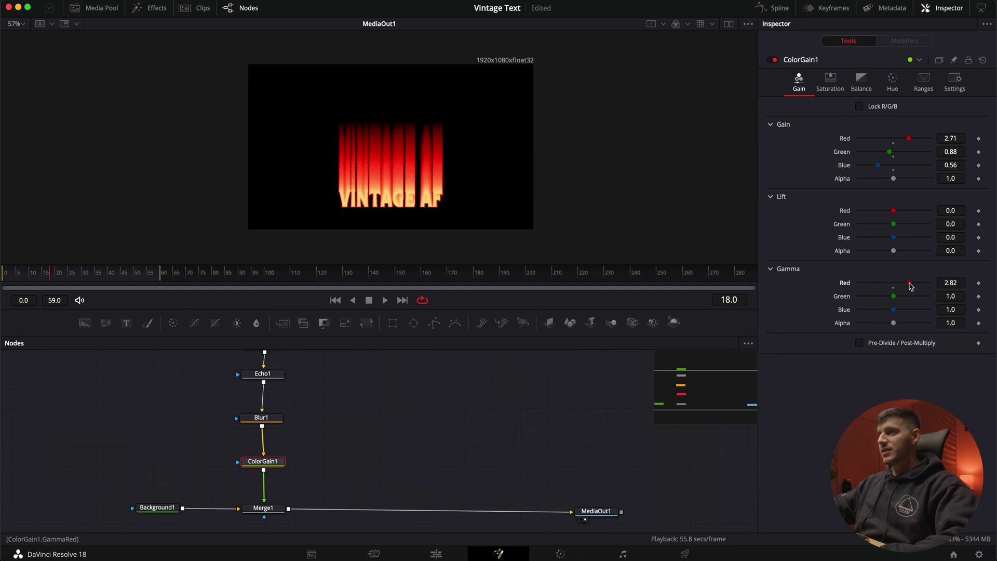
pyautogui.moveTo(899, 299); pyautogui.dragTo(900, 300)
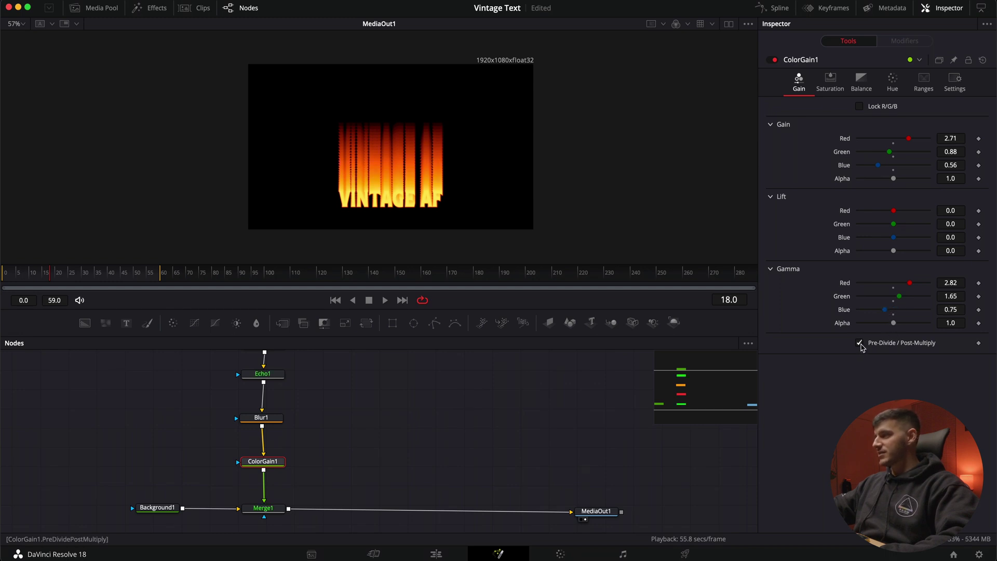
pyautogui.click(893, 80)
# Set ColorGain1's Mid hue to -0.15 and Dark hue to about 0.51 for a yellow-to-purple fade
pyautogui.moveTo(894, 146); pyautogui.dragTo(897, 146)
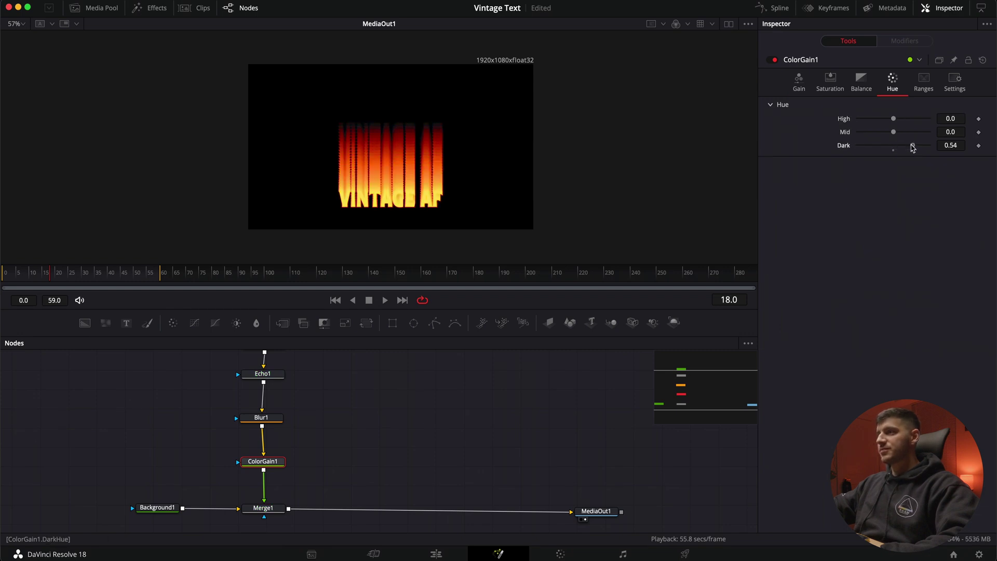
pyautogui.moveTo(915, 149); pyautogui.dragTo(888, 139)
pyautogui.scroll(5, 384, 128)
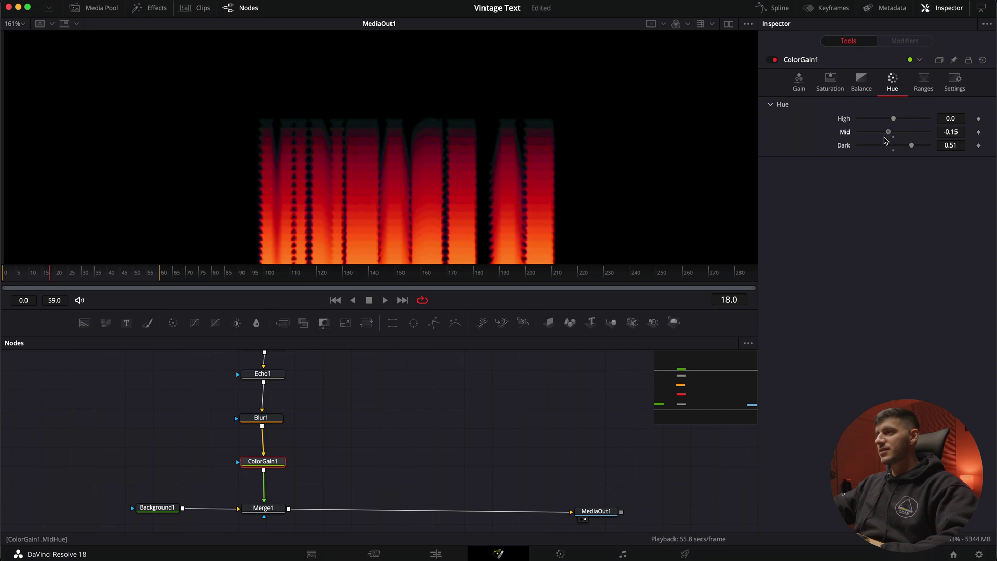
pyautogui.scroll(-5, 575, 162)
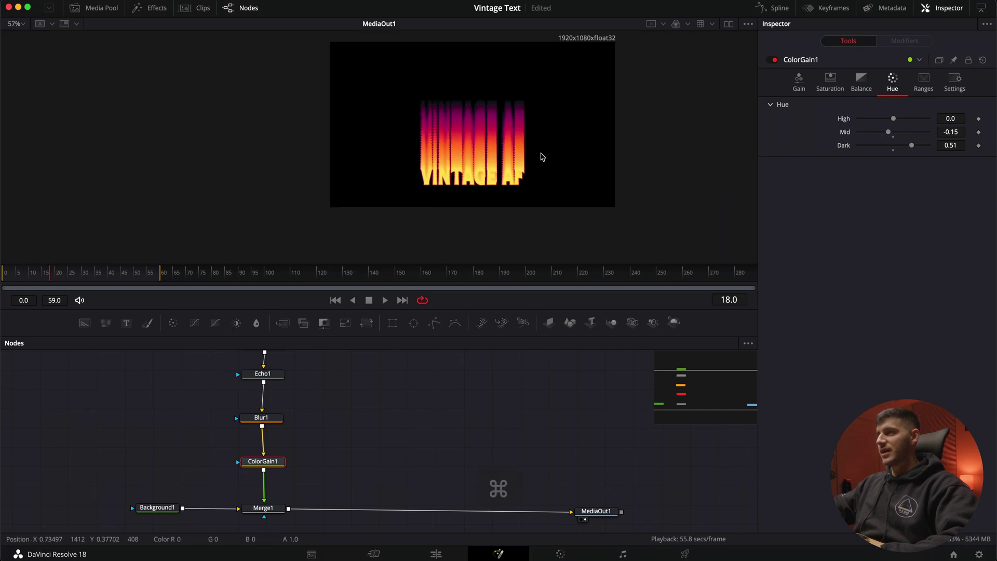
pyautogui.scroll(3, 541, 165)
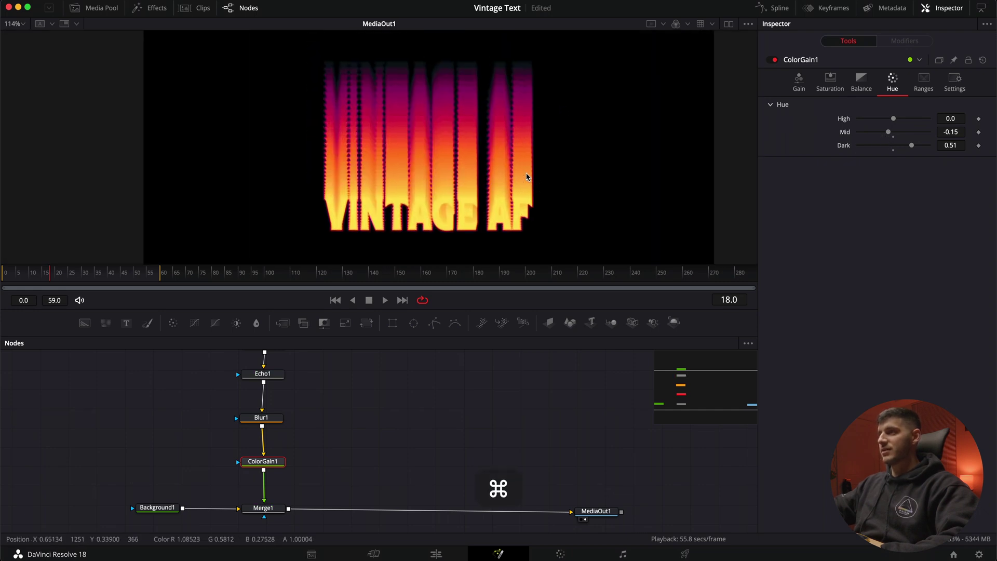
pyautogui.scroll(4, 534, 188)
pyautogui.scroll(-6, 530, 213)
pyautogui.moveTo(535, 187); pyautogui.dragTo(492, 167)
pyautogui.click(310, 486)
pyautogui.moveTo(281, 460); pyautogui.dragTo(294, 497)
pyautogui.scroll(-2, 471, 452)
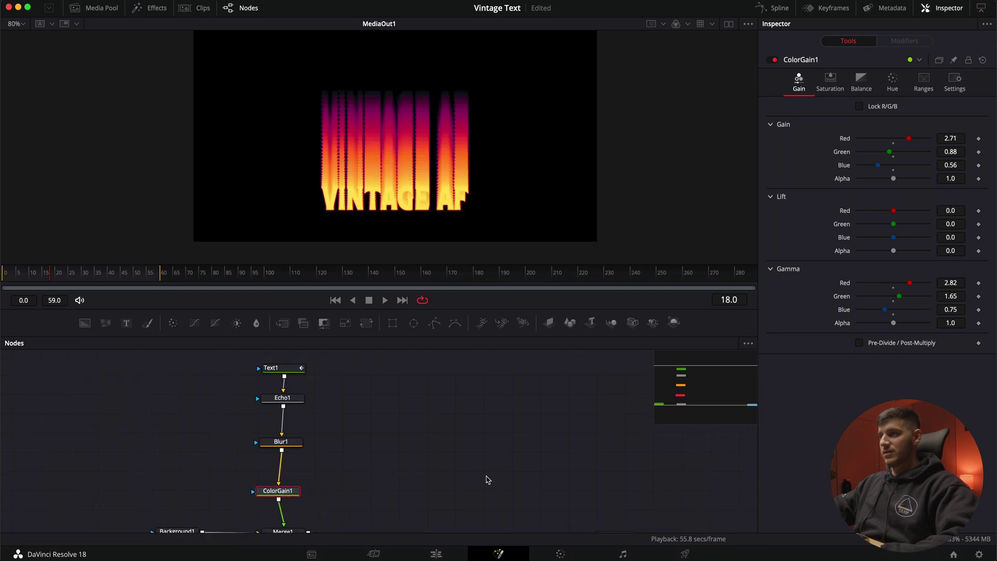
# Copy and paste Text1 to create a Text1_1 duplicate beside the node chain
pyautogui.scroll(-2, 347, 461)
pyautogui.click(347, 460)
pyautogui.moveTo(278, 371); pyautogui.dragTo(404, 393)
pyautogui.press('super+c')
pyautogui.press('super+v')
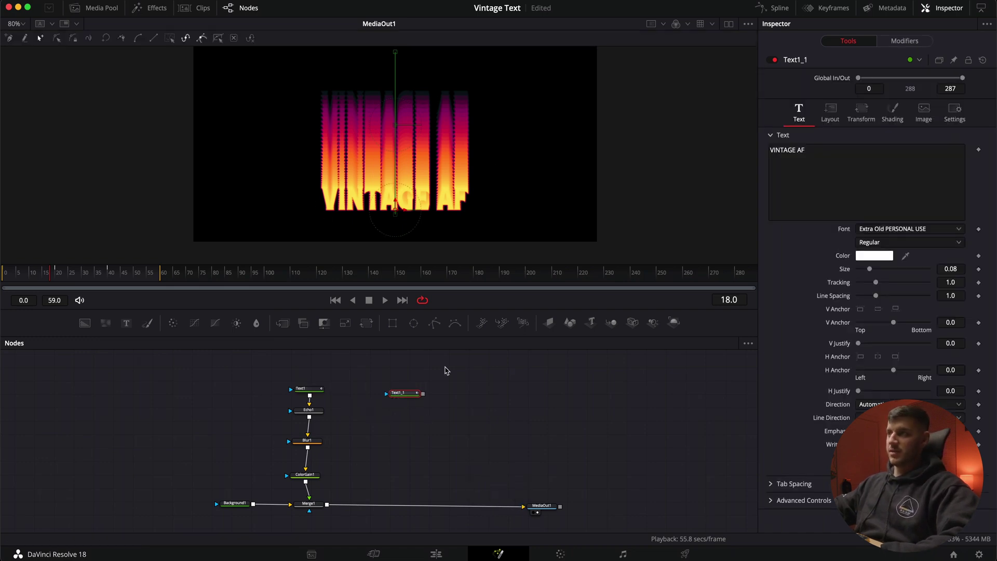
pyautogui.moveTo(410, 396)
pyautogui.mouseDown()
pyautogui.moveTo(384, 383)
pyautogui.moveTo(395, 394)
pyautogui.mouseUp()
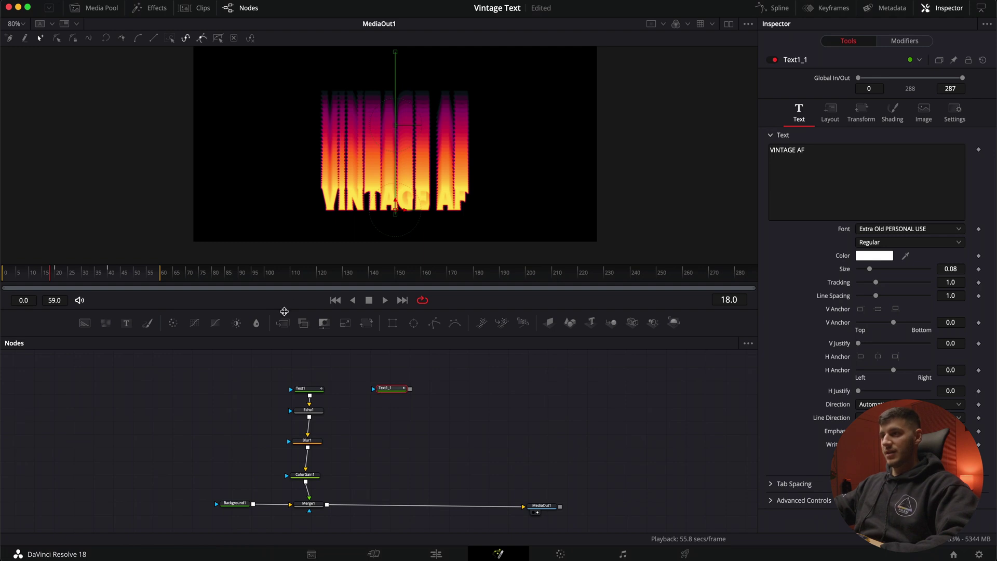
# Insert Merge2 between Merge1 and MediaOut1 and feed Text1_1 into its foreground
pyautogui.moveTo(283, 323); pyautogui.dragTo(388, 503)
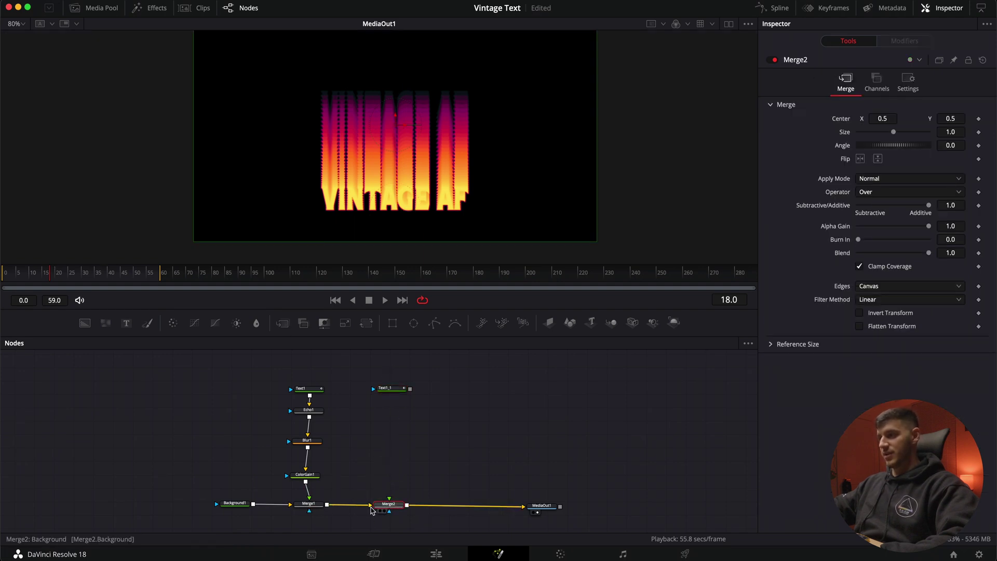
pyautogui.moveTo(410, 390); pyautogui.dragTo(390, 501)
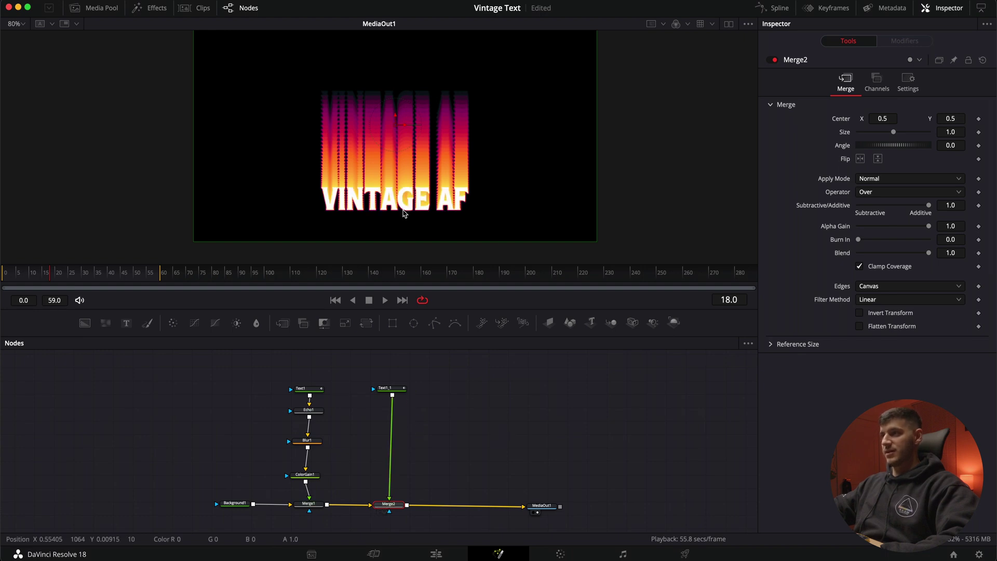
pyautogui.keyDown('super'); pyautogui.scroll(5, 442, 206); pyautogui.keyUp('super')
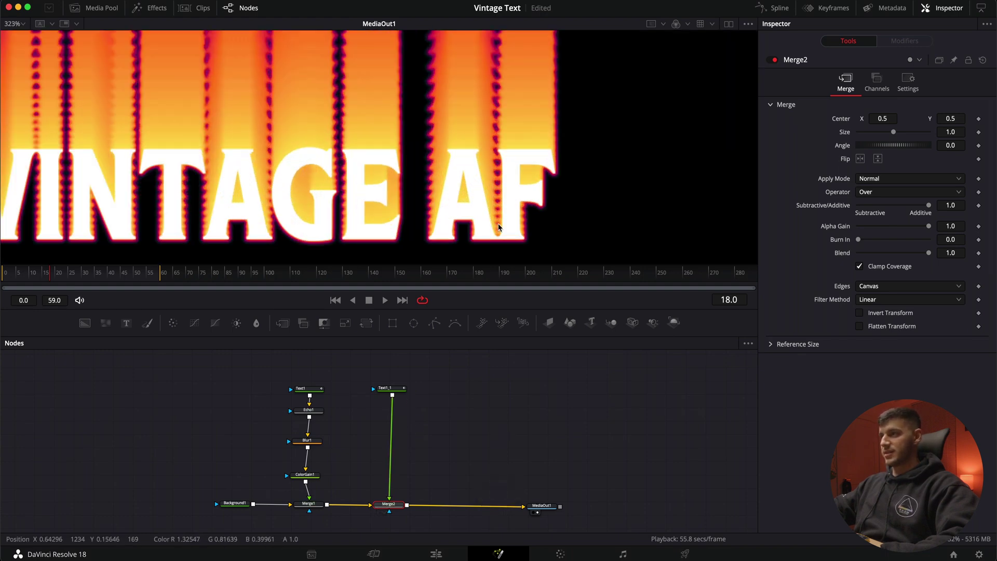
pyautogui.keyDown('super'); pyautogui.scroll(2, 503, 244); pyautogui.keyUp('super')
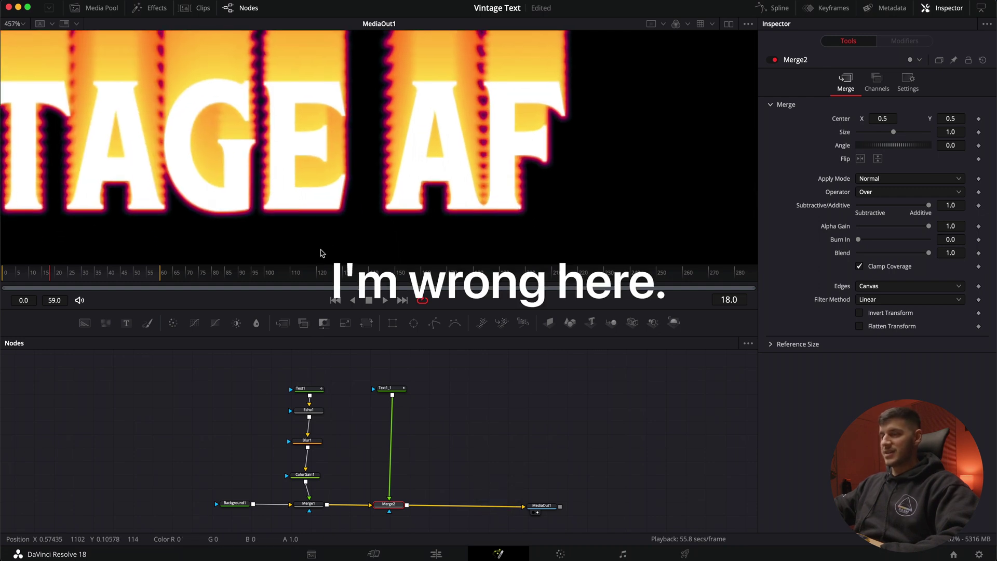
# Enable Pre-Divide/Post-Multiply in ColorGain1's Gain tab and inspect the trail at frame 6
pyautogui.click(310, 482)
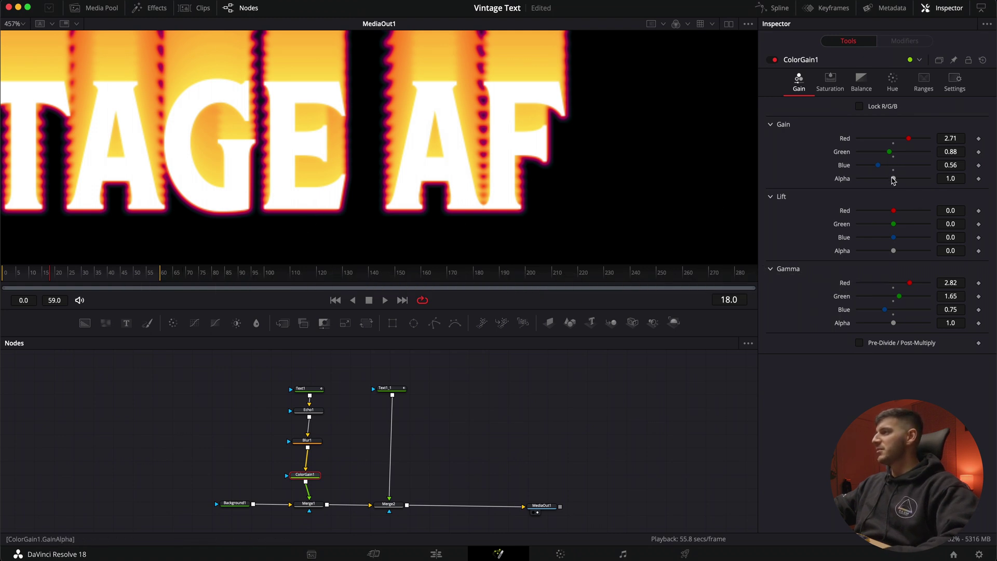
pyautogui.click(863, 82)
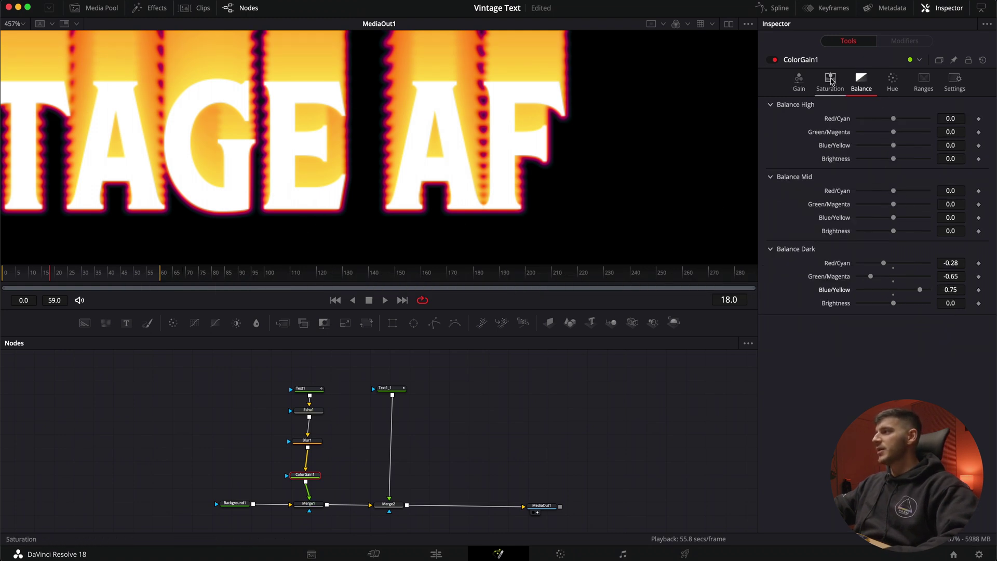
pyautogui.click(799, 81)
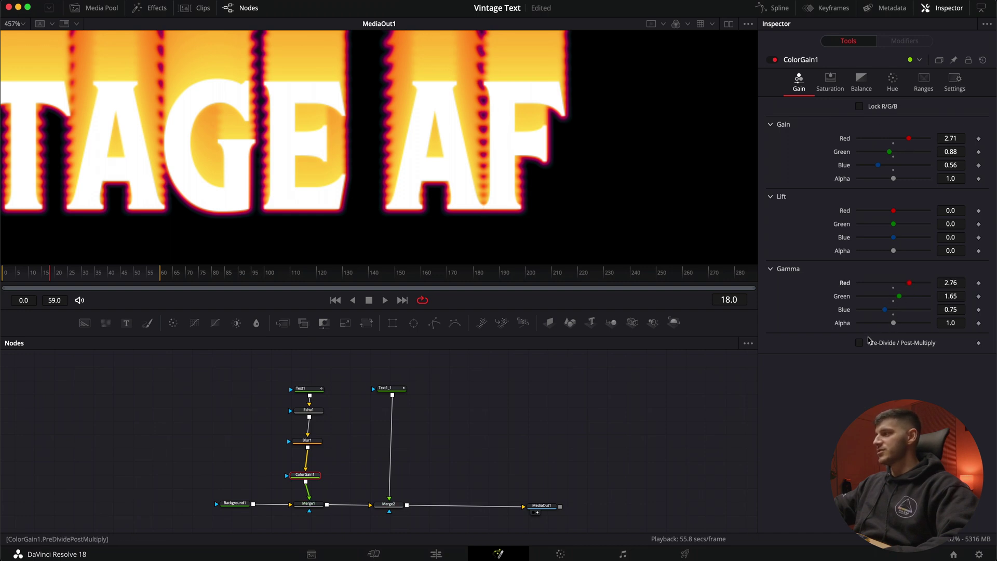
pyautogui.press('-')
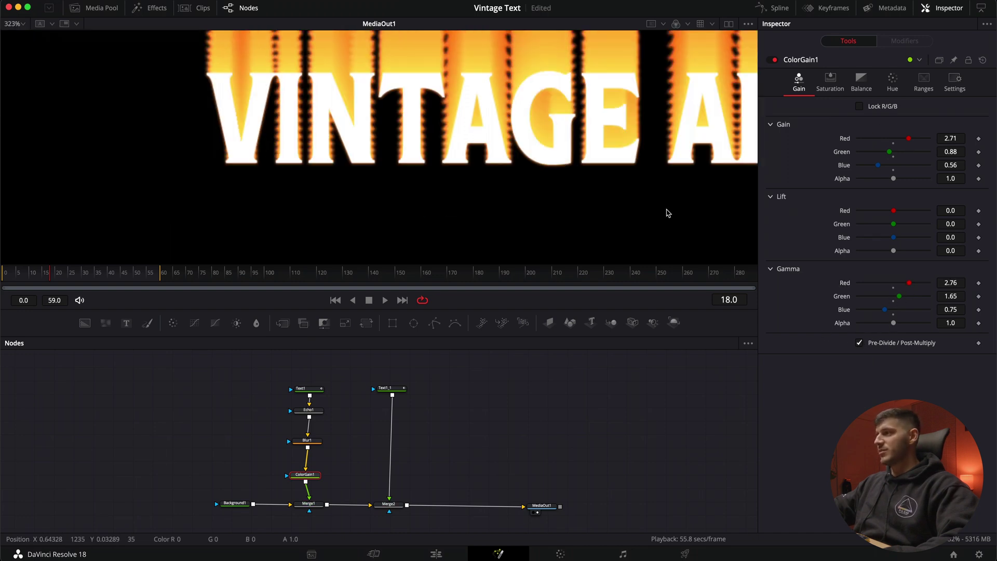
pyautogui.scroll(-5, 524, 148)
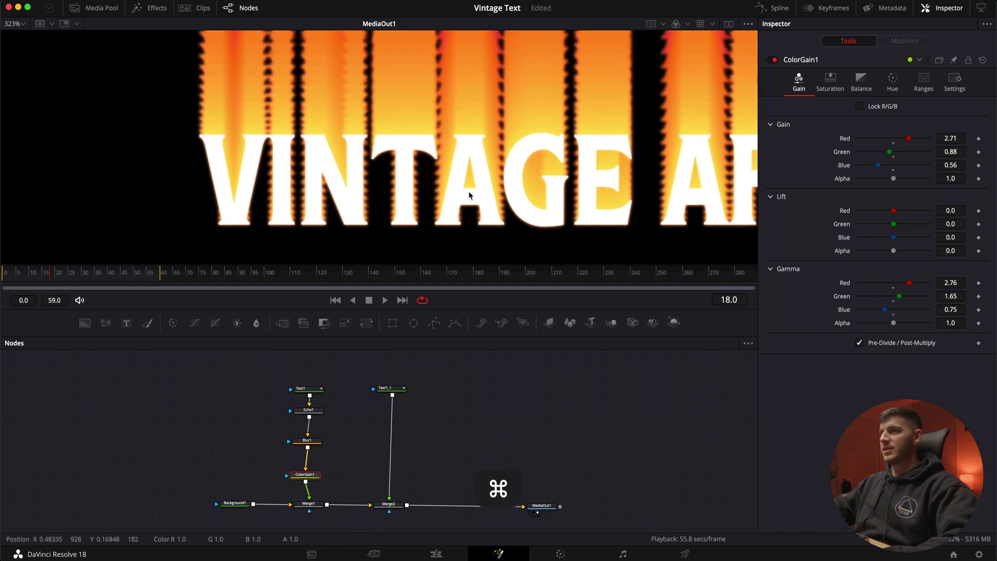
pyautogui.click(859, 343)
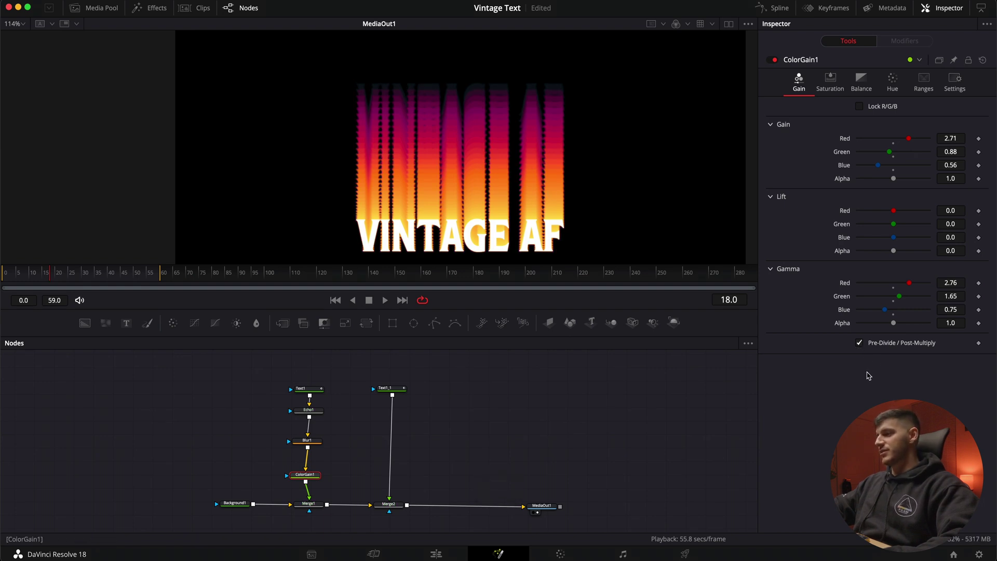
pyautogui.click(21, 274)
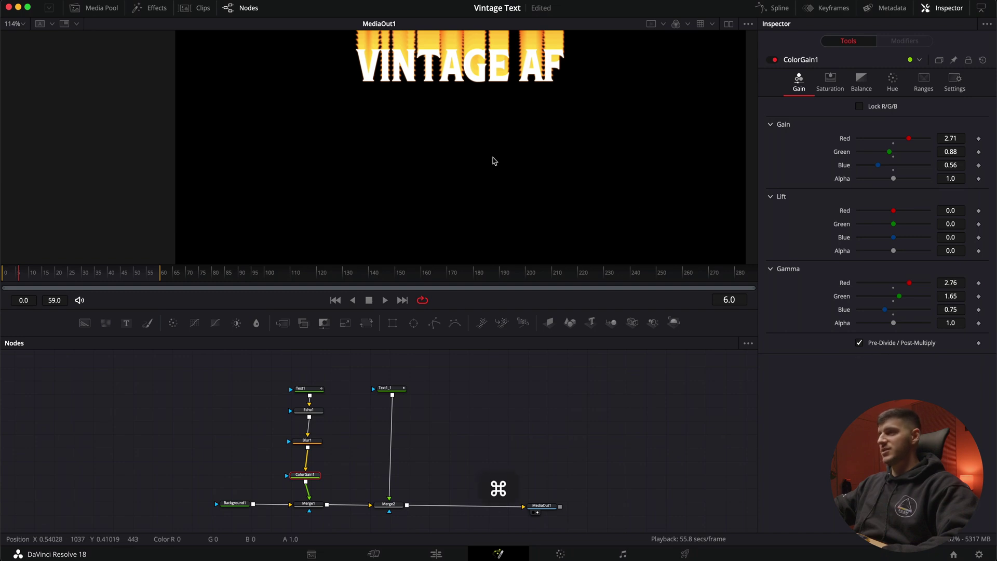
pyautogui.scroll(3, 185, 96)
# Set Echo1's sub-frames to 10
pyautogui.scroll(-5, 461, 194)
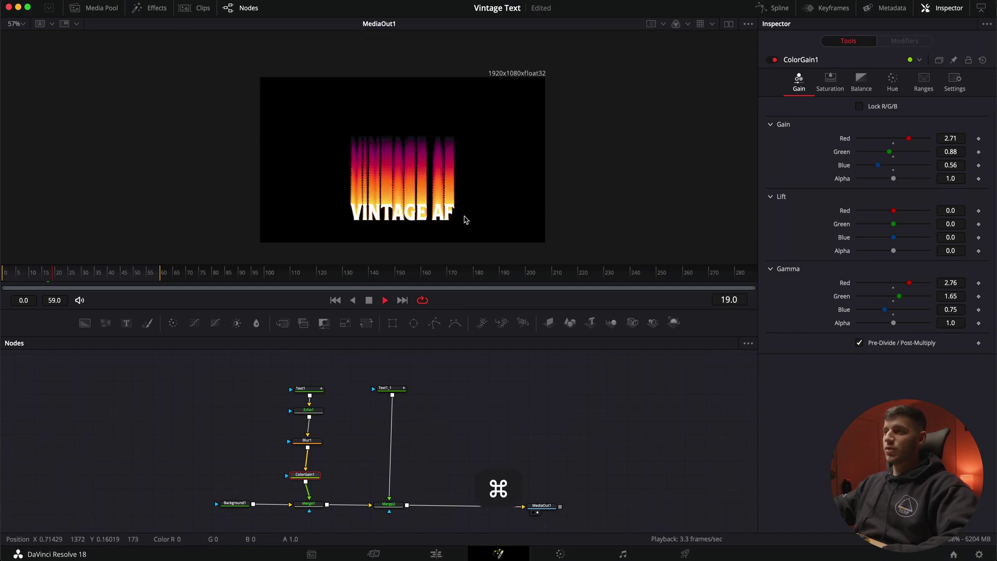
pyautogui.click(17, 275)
pyautogui.click(307, 441)
pyautogui.click(309, 410)
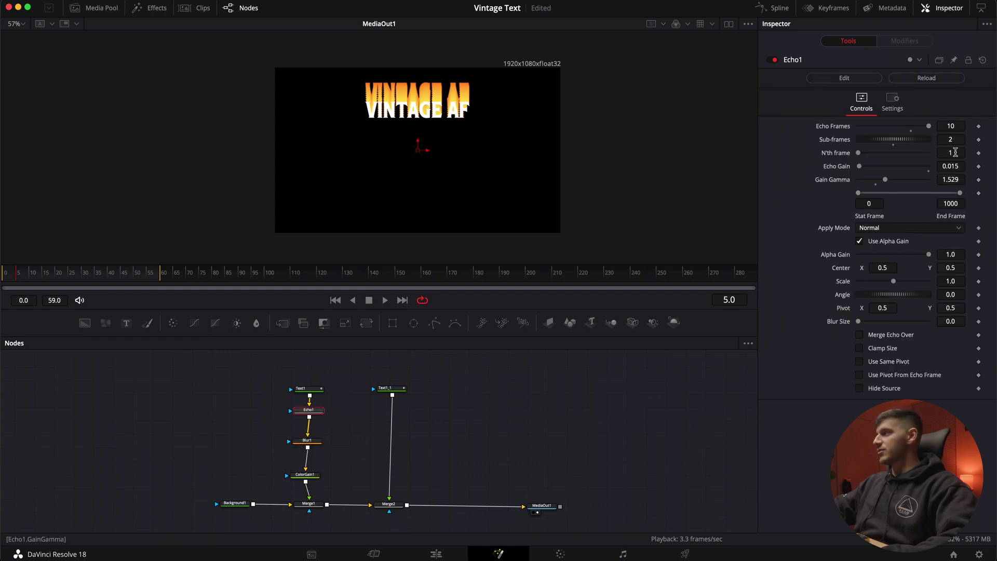
pyautogui.write('10')
pyautogui.press('Tab')
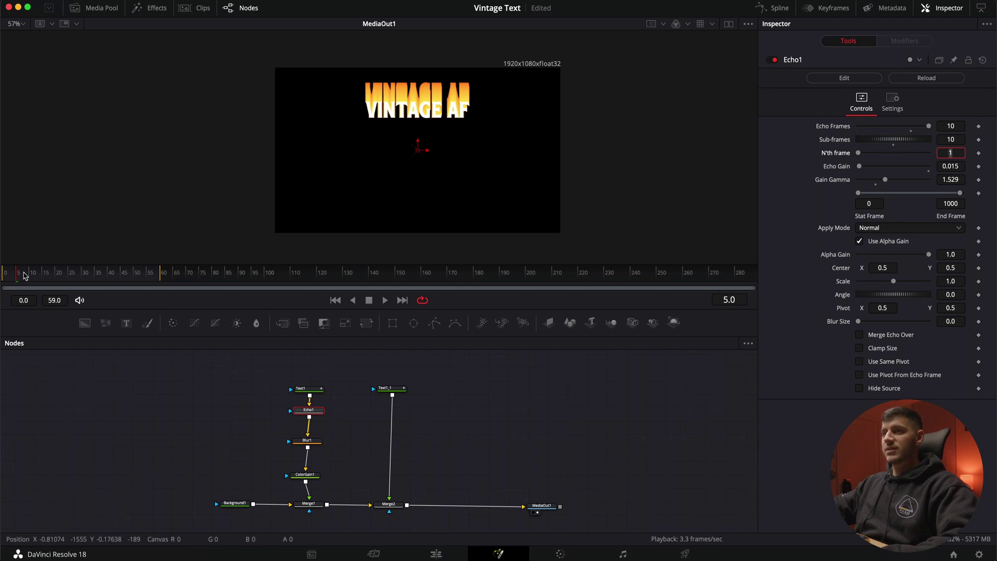
# Recentre the text in the viewer and play the comp to preview the smoother trail
pyautogui.scroll(5, 418, 112)
pyautogui.moveTo(418, 111); pyautogui.dragTo(410, 148)
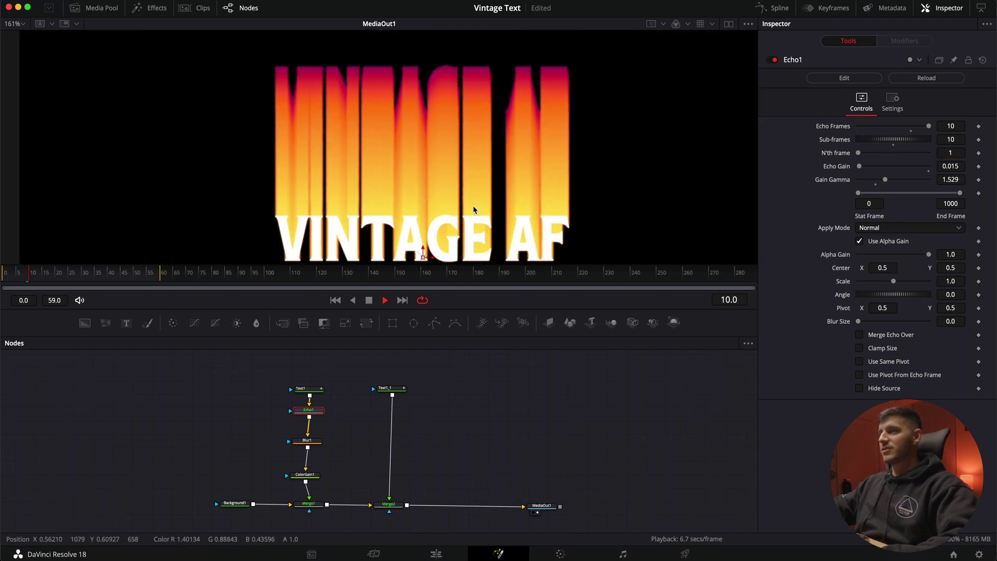
pyautogui.scroll(-3, 468, 197)
pyautogui.scroll(-5, 442, 167)
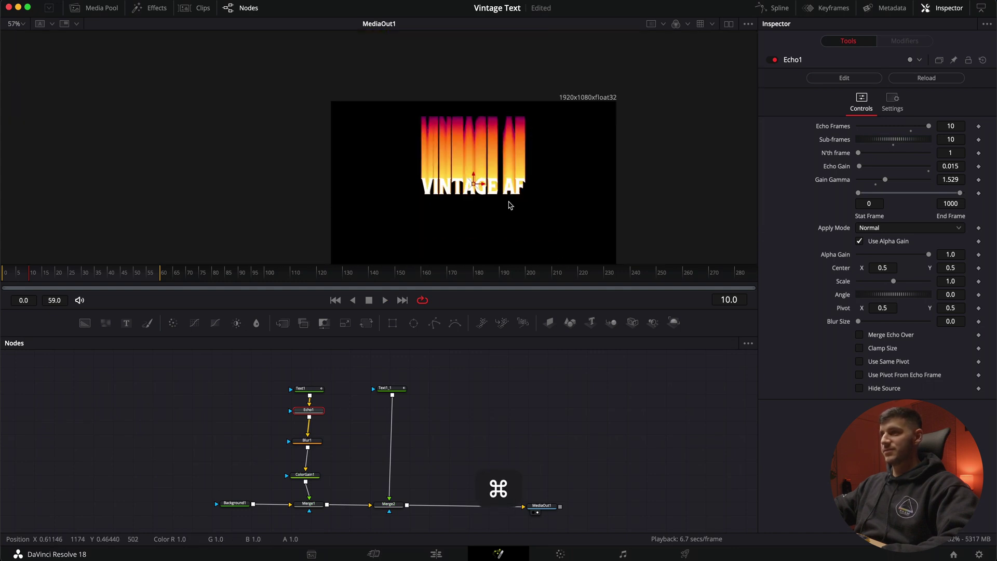
pyautogui.press('space')
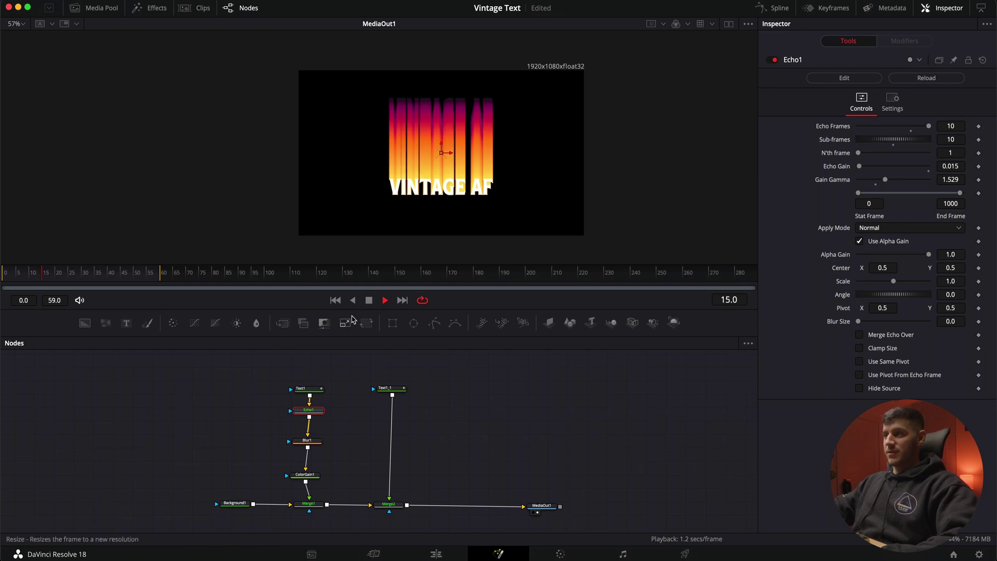
pyautogui.press('space')
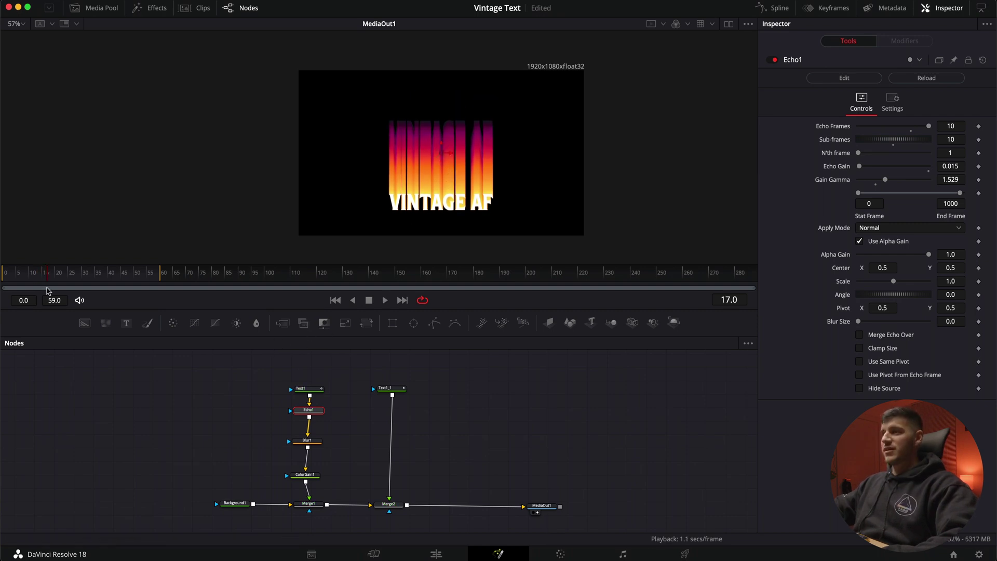
pyautogui.hscroll(2, 359, 401)
pyautogui.scroll(-1, 359, 400)
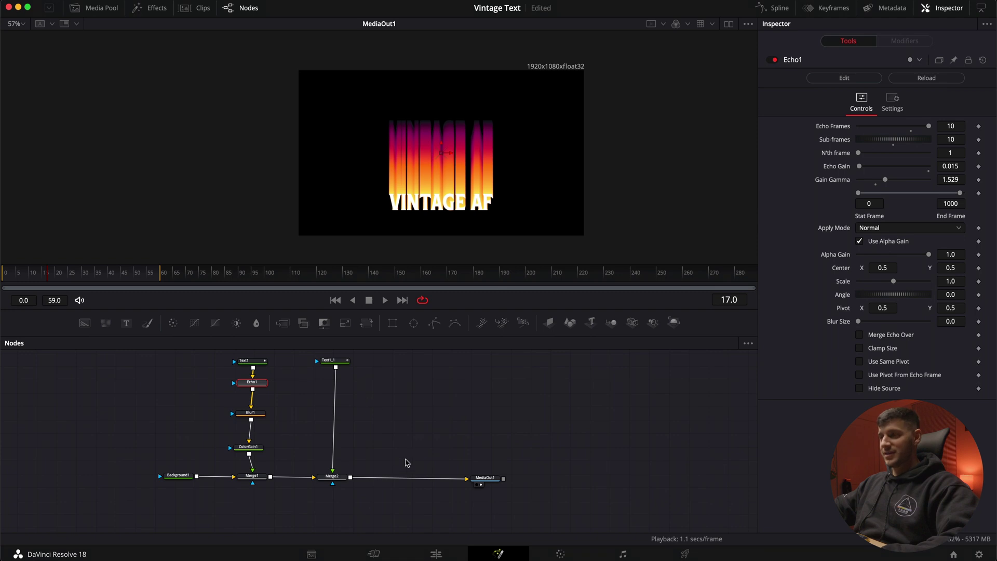
# Add a Grain node between Merge2 and MediaOut1
pyautogui.click(327, 361)
pyautogui.click(408, 440)
pyautogui.hotkey('shift', 'space')
pyautogui.write('Color Gain')
pyautogui.press('BackSpace')
pyautogui.press('BackSpace')
pyautogui.press('BackSpace')
pyautogui.press('BackSpace')
pyautogui.press('BackSpace')
pyautogui.press('BackSpace')
pyautogui.press('BackSpace')
pyautogui.press('BackSpace')
pyautogui.press('BackSpace')
pyautogui.press('BackSpace')
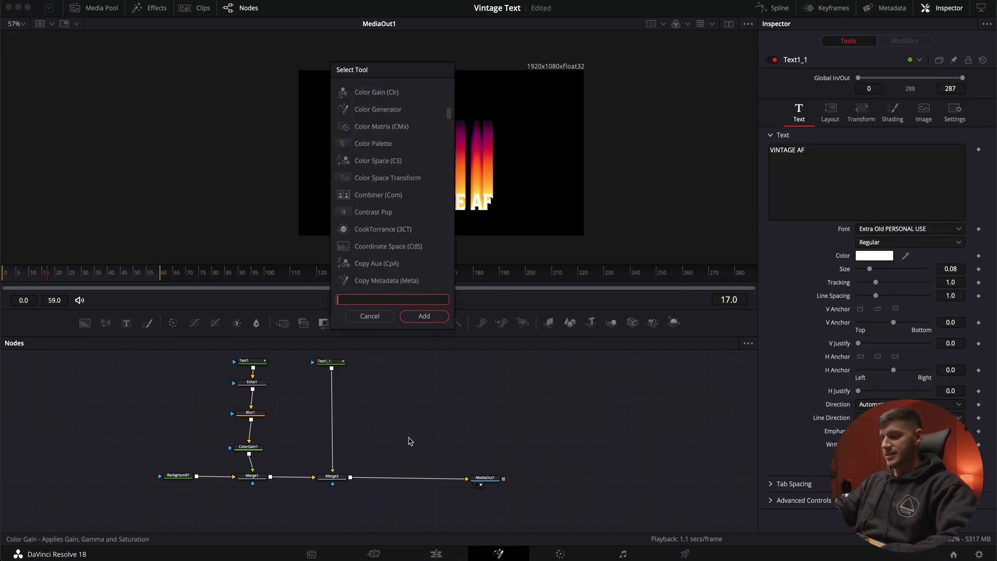
pyautogui.write('grain')
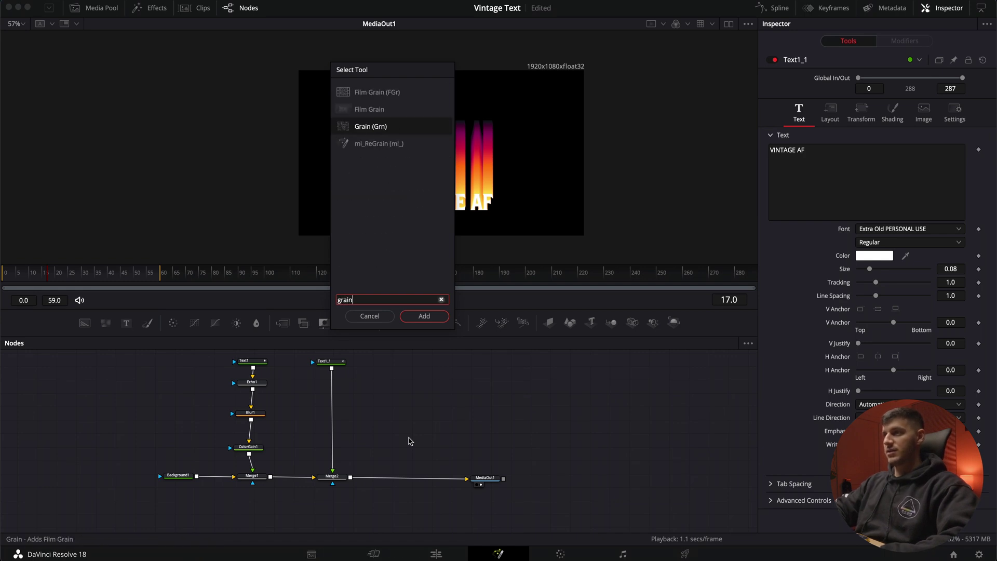
pyautogui.press('Return')
pyautogui.click(400, 478)
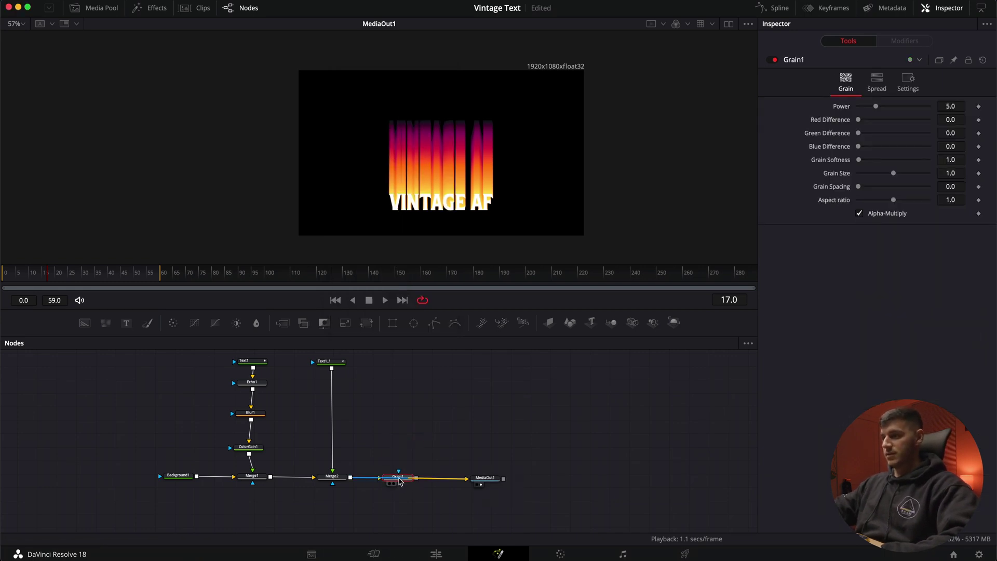
# Lower Grain1's power to about 3.24 and fit the frame in the viewer
pyautogui.scroll(5, 456, 169)
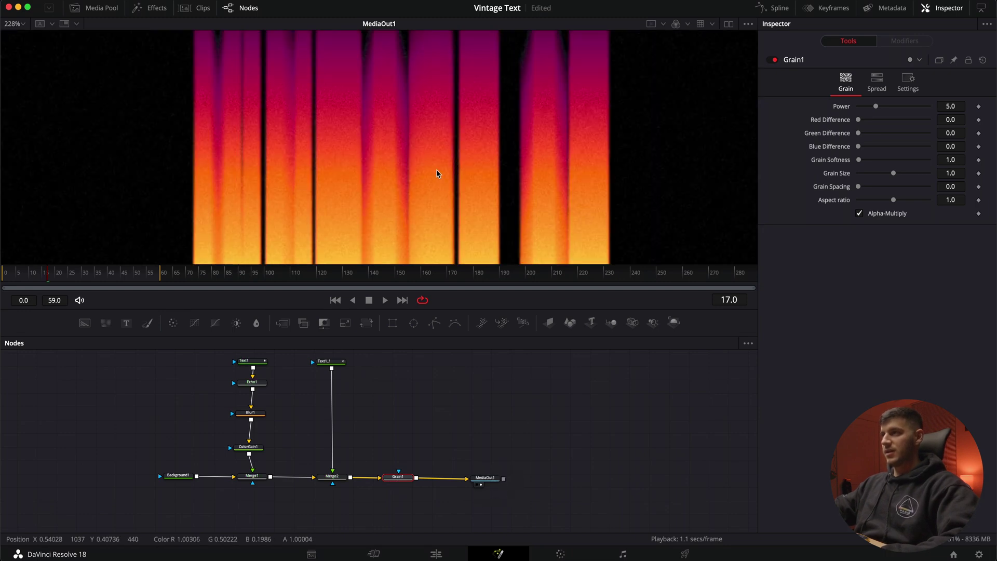
pyautogui.scroll(2, 314, 129)
pyautogui.hscroll(-3, 314, 129)
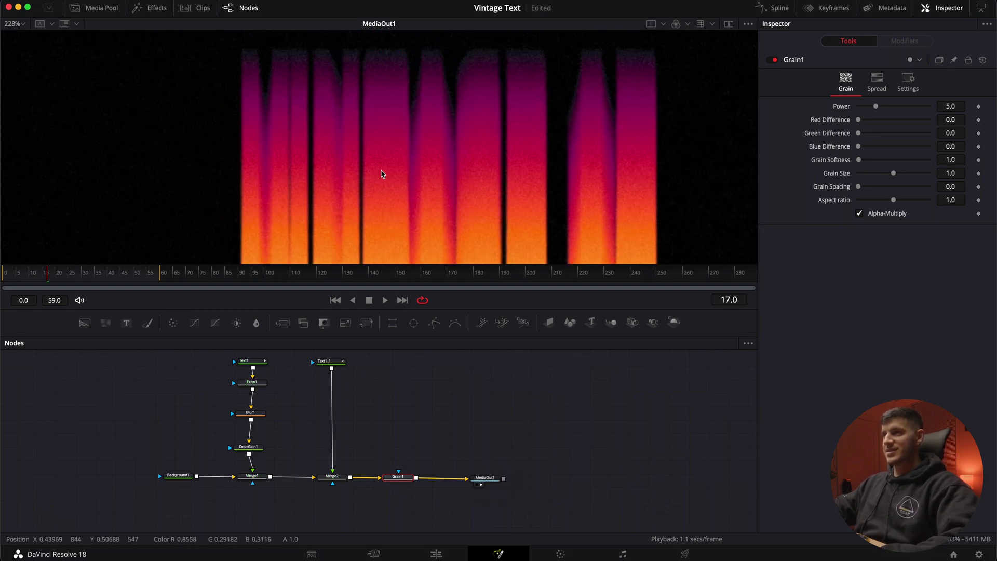
pyautogui.scroll(-3, 411, 156)
pyautogui.scroll(3, 445, 153)
pyautogui.scroll(2, 446, 153)
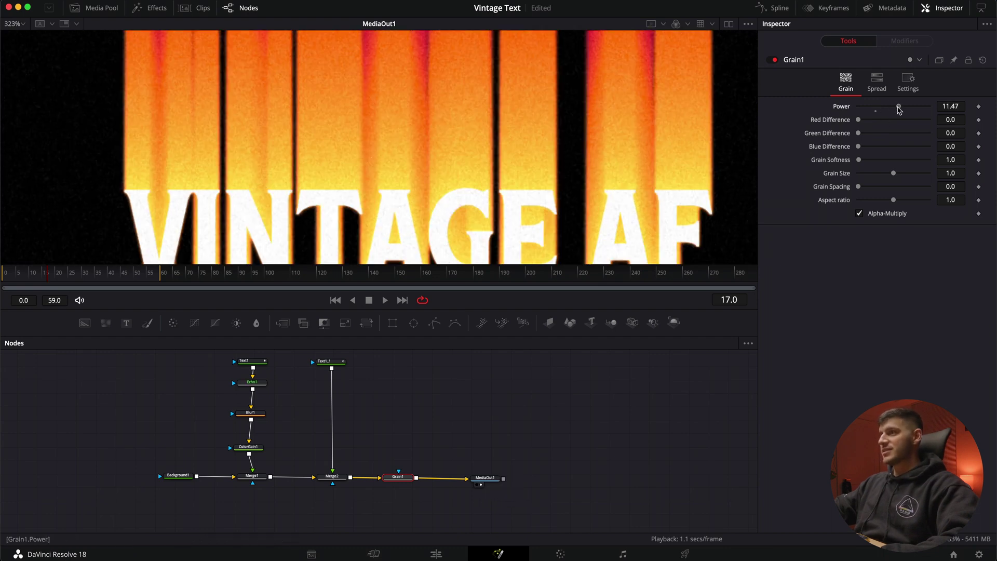
pyautogui.moveTo(899, 107); pyautogui.dragTo(871, 107)
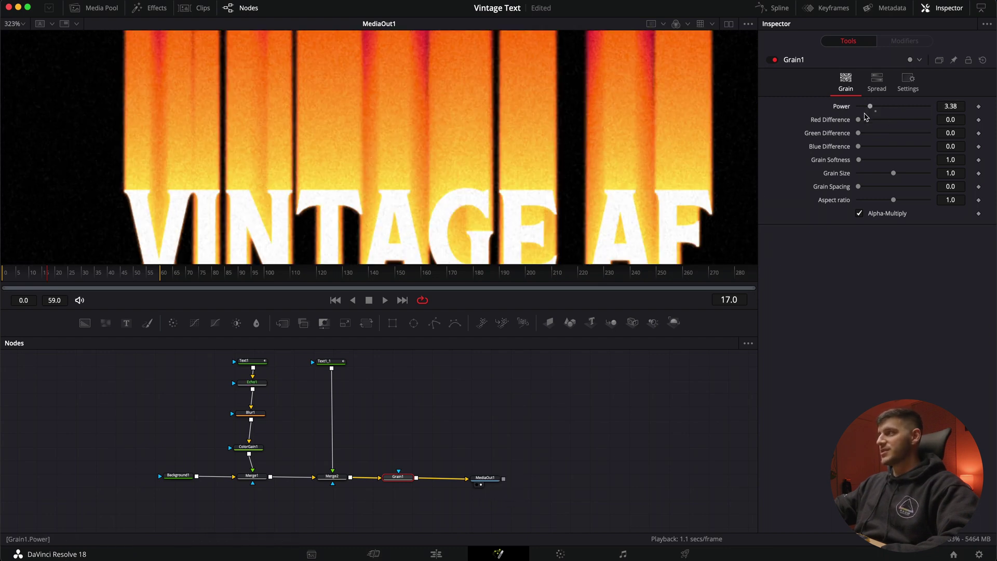
pyautogui.hotkey('shift', 'z')
pyautogui.moveTo(483, 478); pyautogui.dragTo(545, 480)
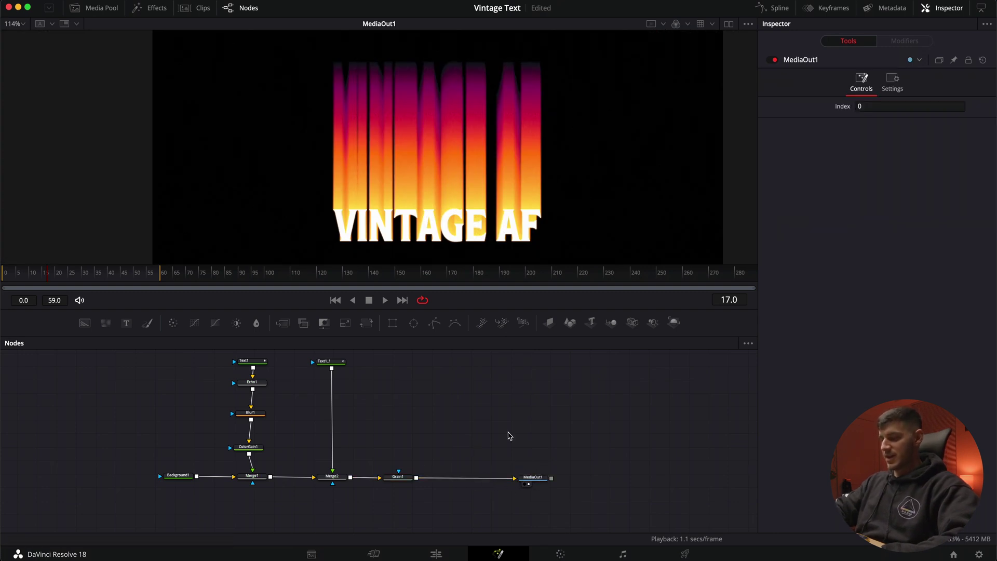
# Add a plain Glow node to the comp near the end of the chain
pyautogui.hotkey('shift', 'space')
pyautogui.write('grain')
pyautogui.press('BackSpace')
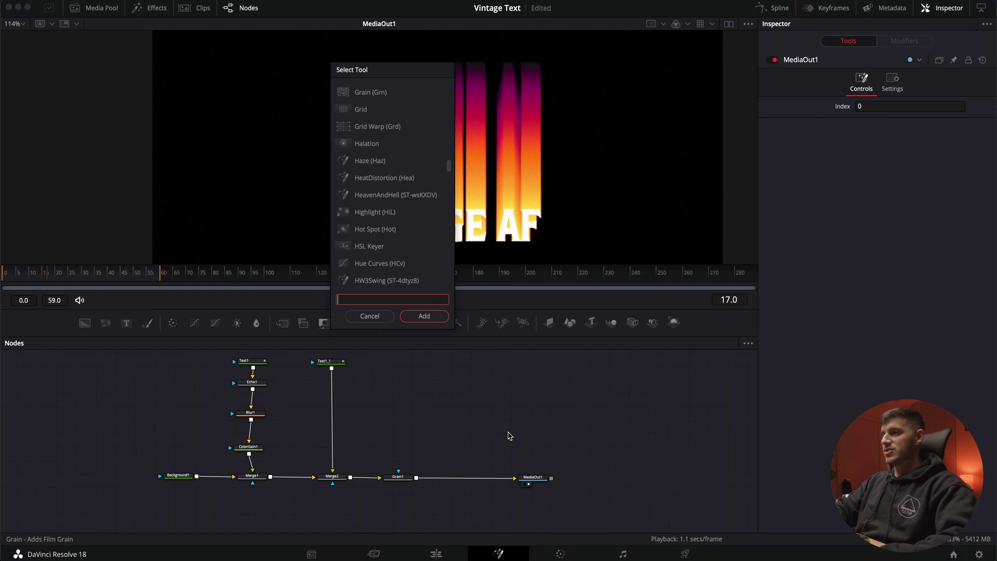
pyautogui.write('glow')
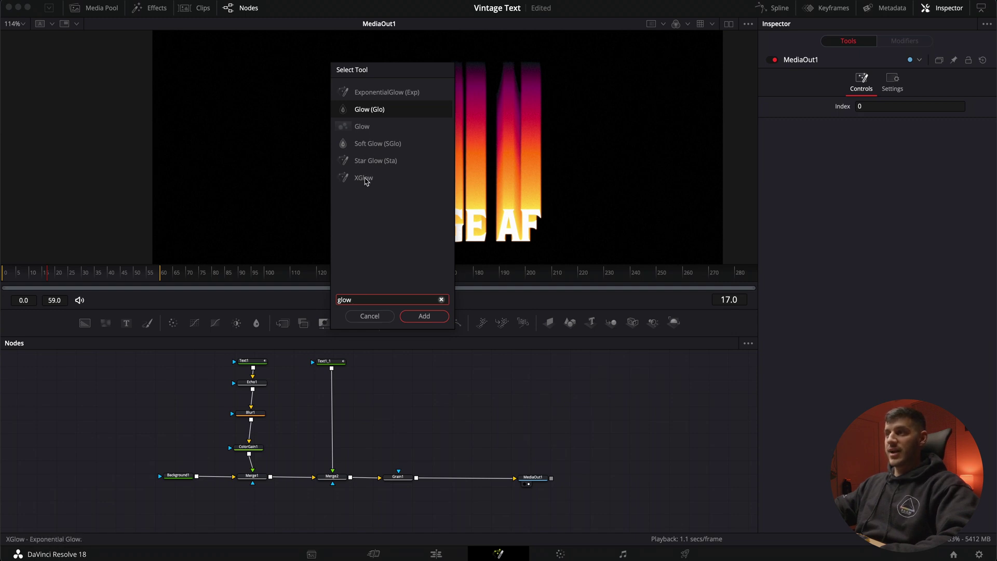
pyautogui.click(364, 178)
pyautogui.click(385, 315)
pyautogui.hotkey('shift', 'space')
pyautogui.write('glow')
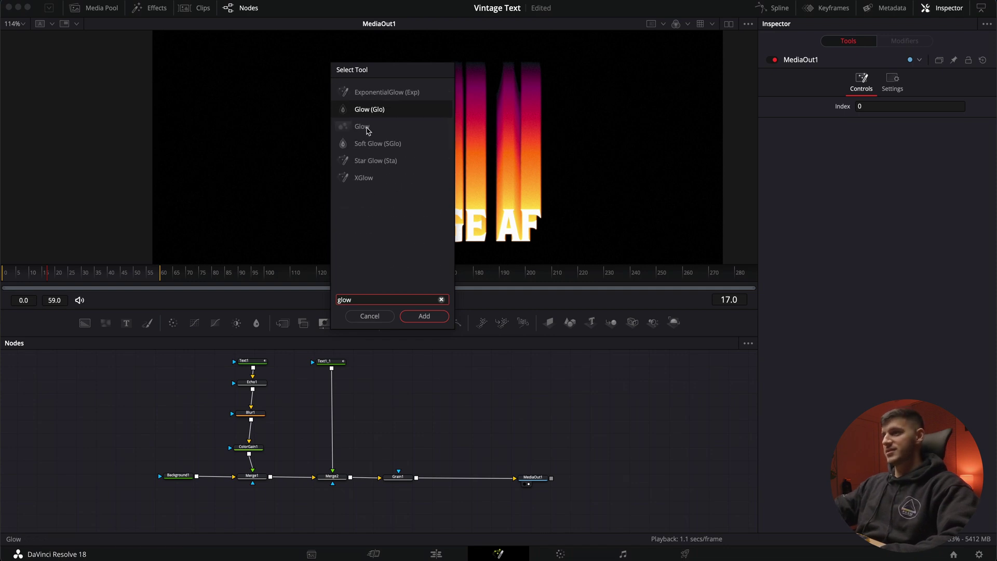
pyautogui.click(362, 128)
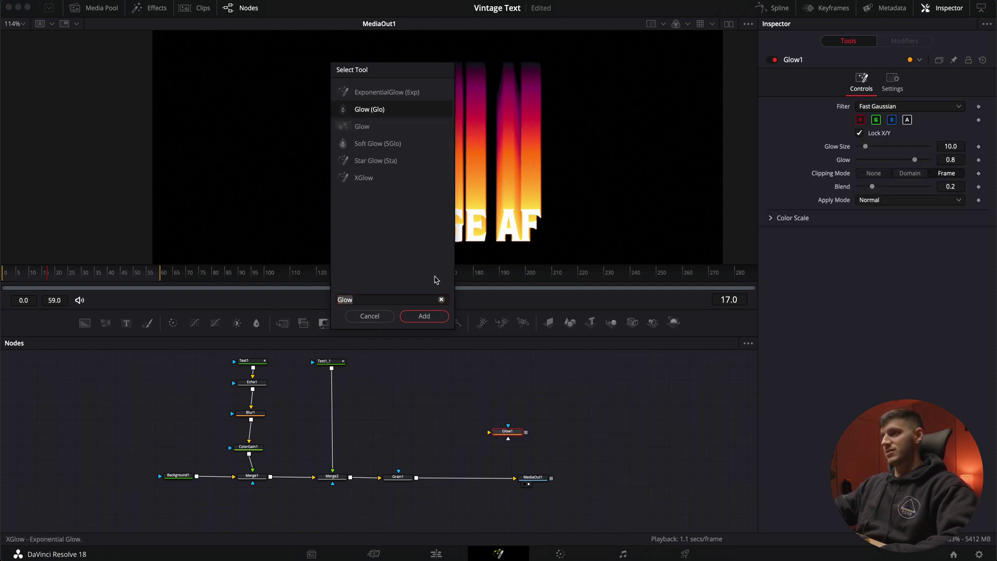
pyautogui.click(370, 316)
pyautogui.moveTo(507, 432); pyautogui.dragTo(454, 480)
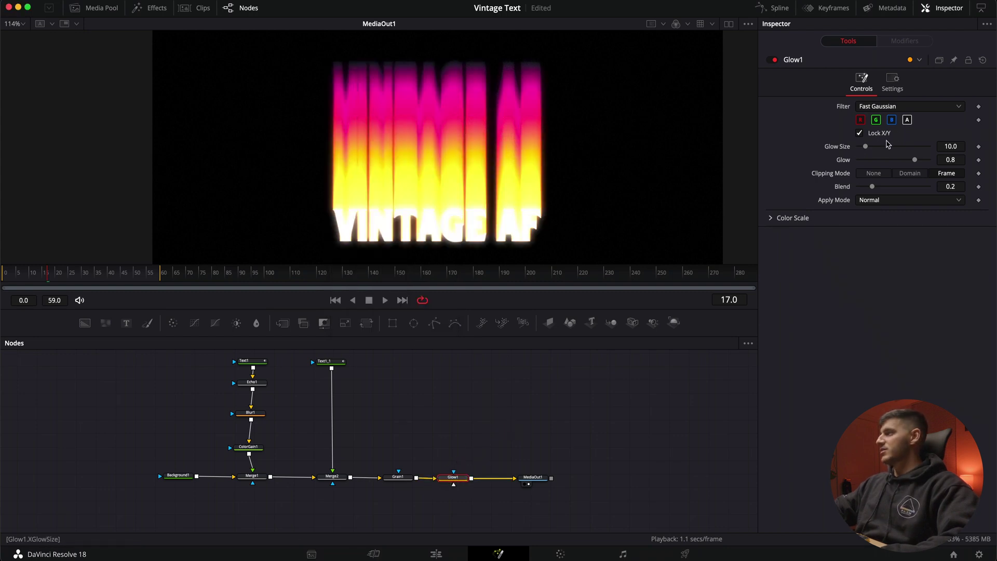
# Reorder the chain so Glow1 sits between Merge2 and Grain1, keeping the Fast Gaussian filter
pyautogui.click(875, 107)
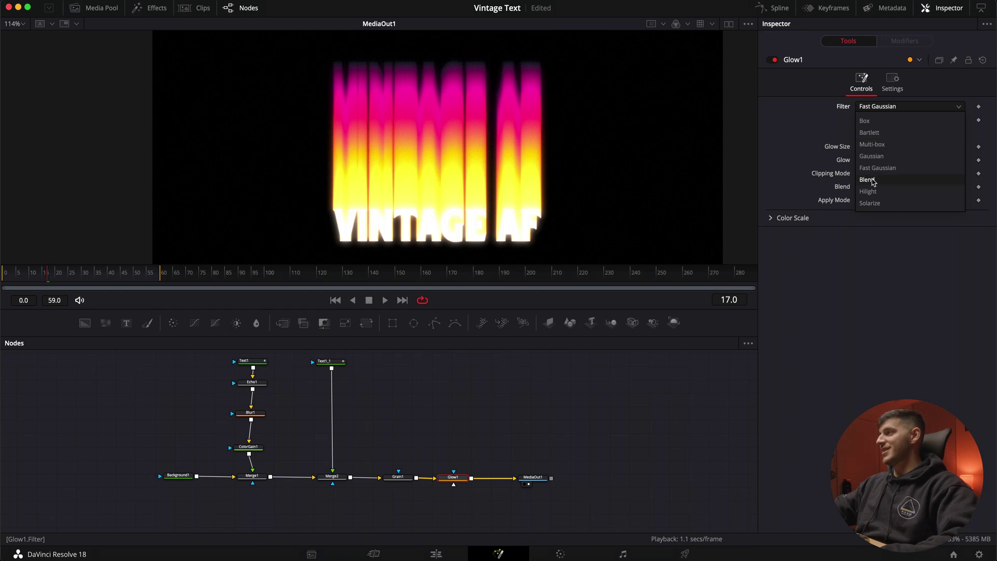
pyautogui.click(837, 222)
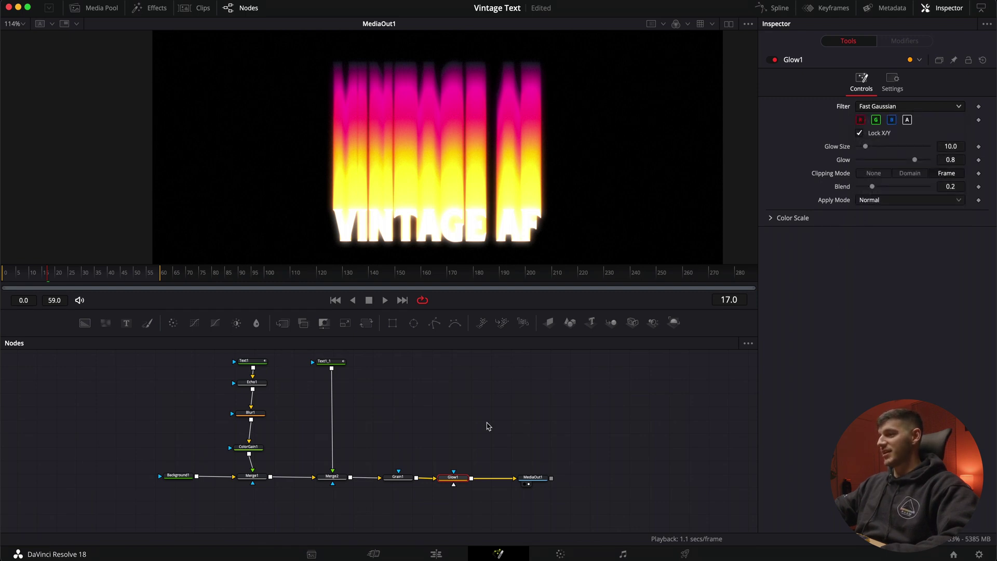
pyautogui.moveTo(398, 477); pyautogui.dragTo(491, 450)
pyautogui.moveTo(458, 485); pyautogui.dragTo(404, 485)
pyautogui.moveTo(491, 450); pyautogui.dragTo(455, 477)
# Set Glow1's glow size to 50.7 and glow strength to about 0.544
pyautogui.moveTo(891, 150); pyautogui.dragTo(895, 150)
pyautogui.scroll(-5, 537, 189)
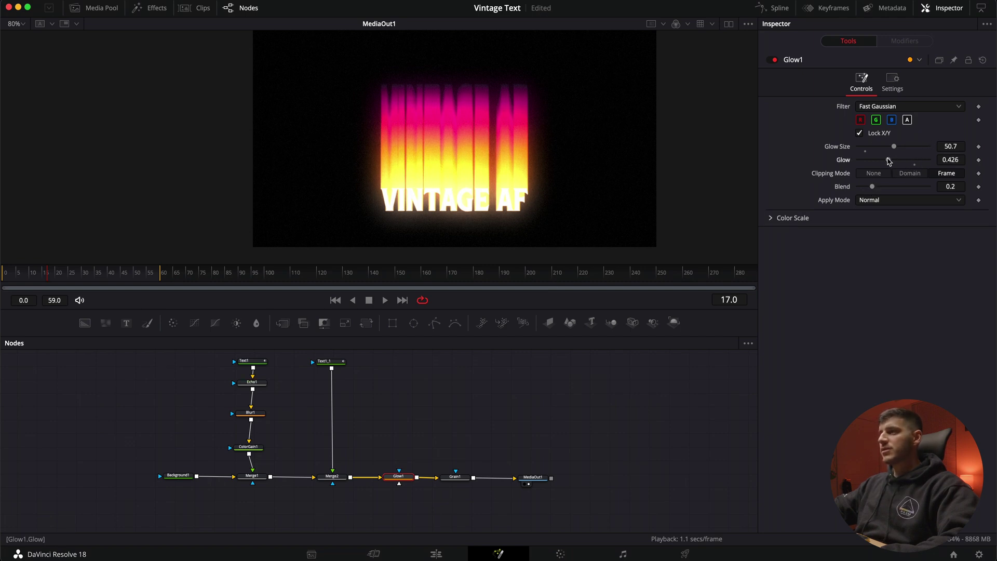
pyautogui.moveTo(884, 162); pyautogui.dragTo(880, 162)
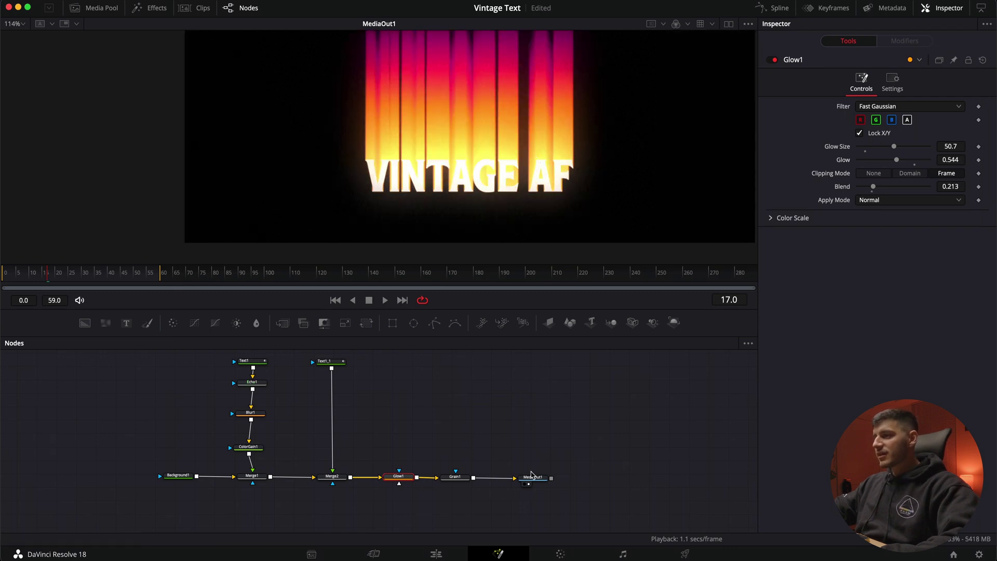
pyautogui.moveTo(533, 475); pyautogui.dragTo(592, 465)
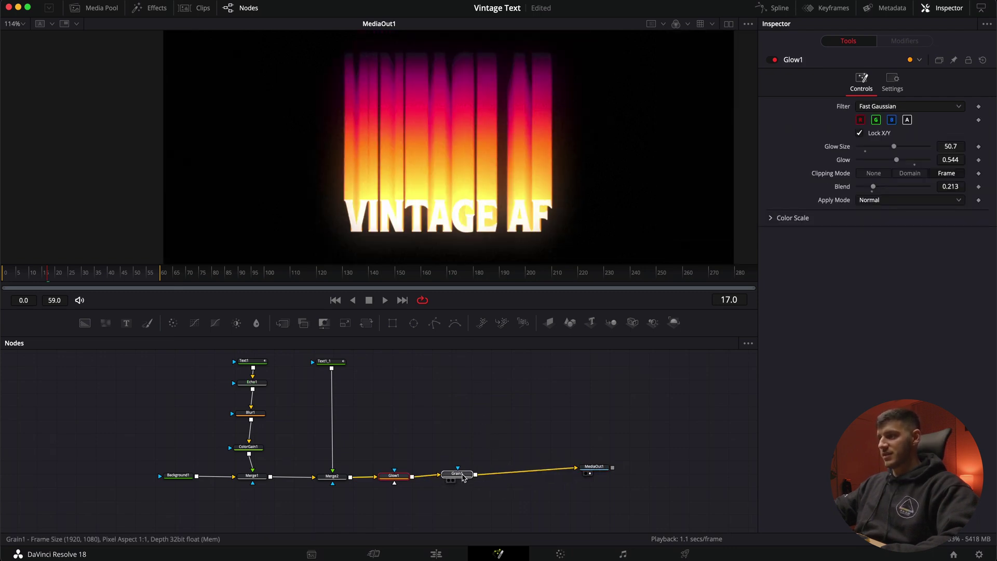
# Insert ColorCurves1 after Grain1, exclude alpha, and lower the curve's top point to Out 0.886524
pyautogui.moveTo(456, 476); pyautogui.dragTo(458, 473)
pyautogui.moveTo(602, 470); pyautogui.dragTo(613, 480)
pyautogui.click(463, 477)
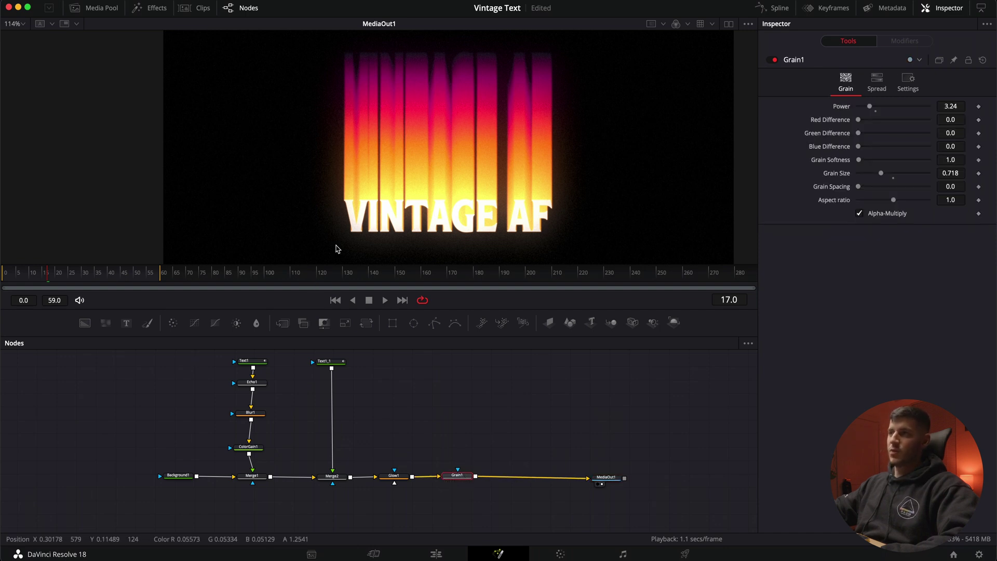
pyautogui.moveTo(193, 323); pyautogui.dragTo(522, 477)
pyautogui.click(917, 147)
pyautogui.moveTo(961, 164)
pyautogui.mouseDown()
pyautogui.moveTo(962, 178)
pyautogui.moveTo(917, 185)
pyautogui.moveTo(959, 172)
pyautogui.mouseUp()
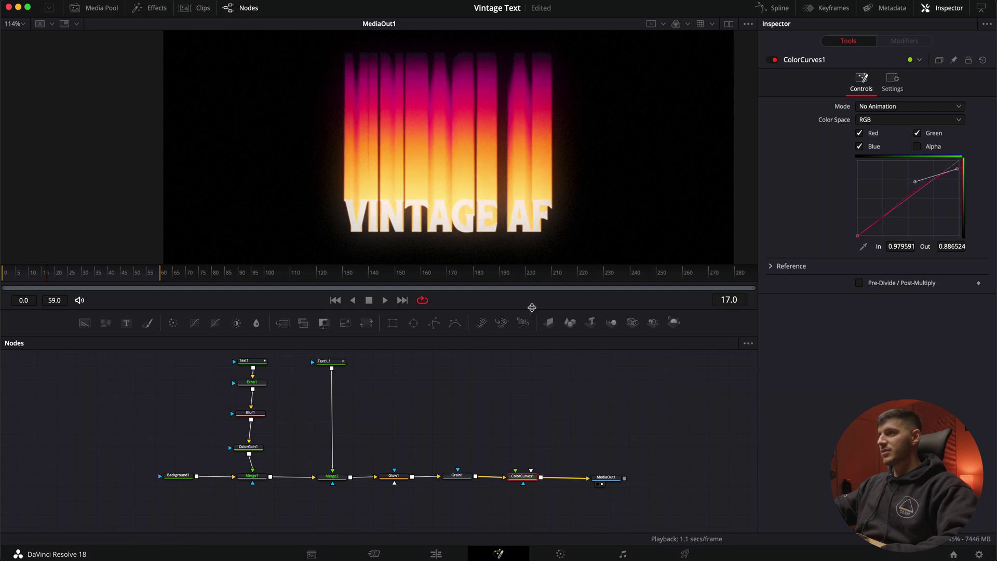
pyautogui.scroll(2, 534, 400)
pyautogui.scroll(-1, 480, 195)
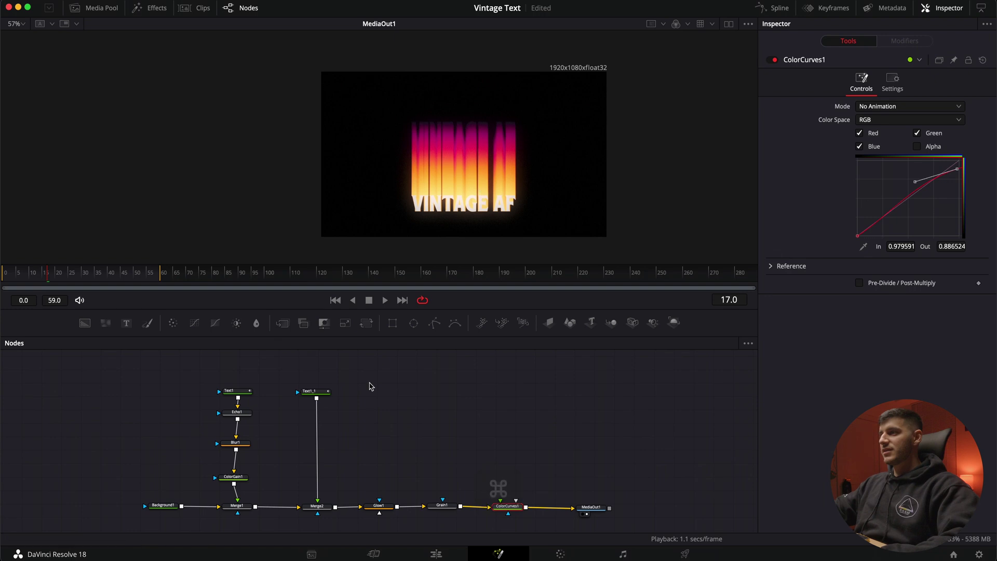
pyautogui.click(14, 279)
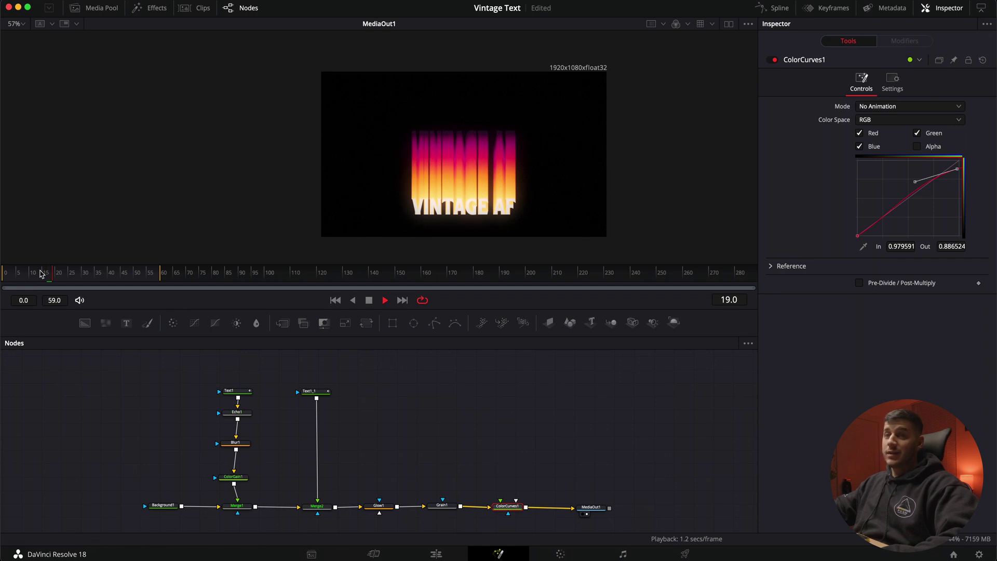
pyautogui.press('space')
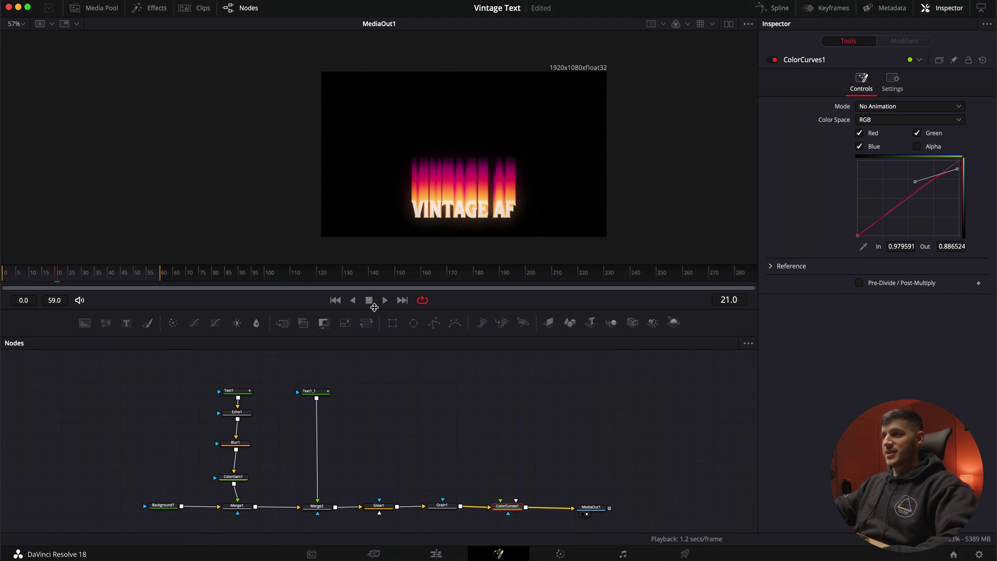
pyautogui.hotkey('ctrl', '=')
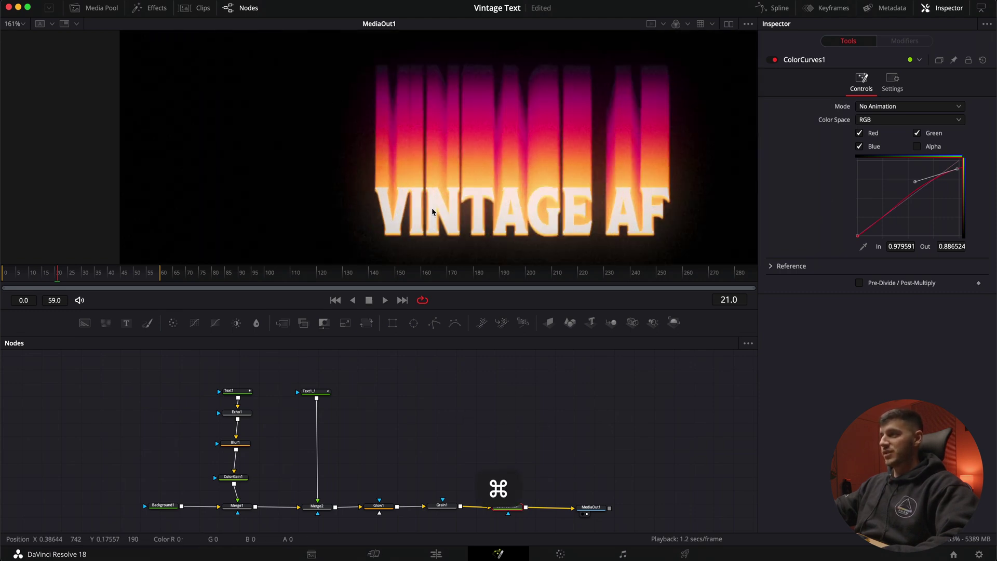
pyautogui.scroll(-1, 493, 218)
pyautogui.scroll(2, 525, 216)
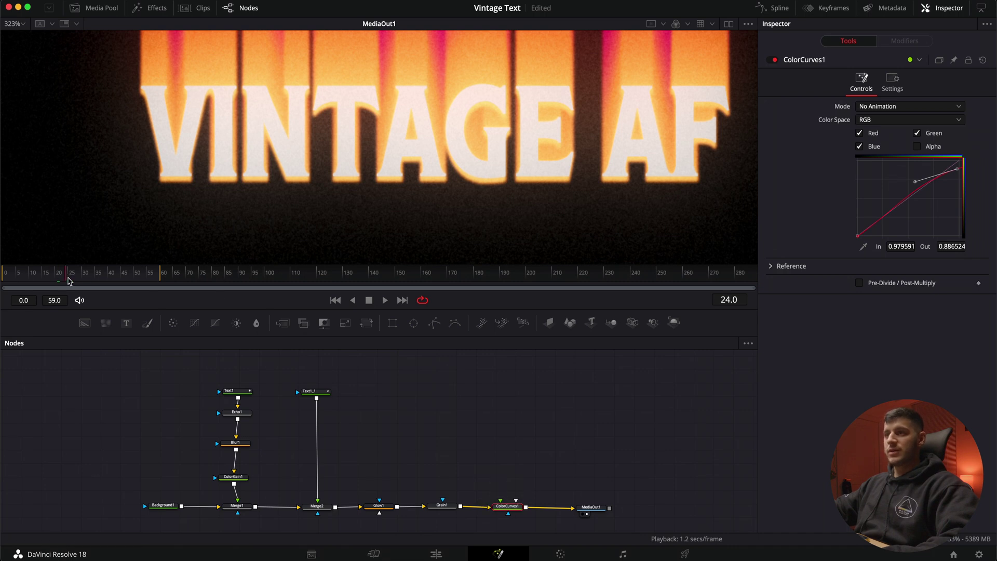
pyautogui.moveTo(58, 275); pyautogui.dragTo(97, 275)
pyautogui.hotkey('ctrl', 'f')
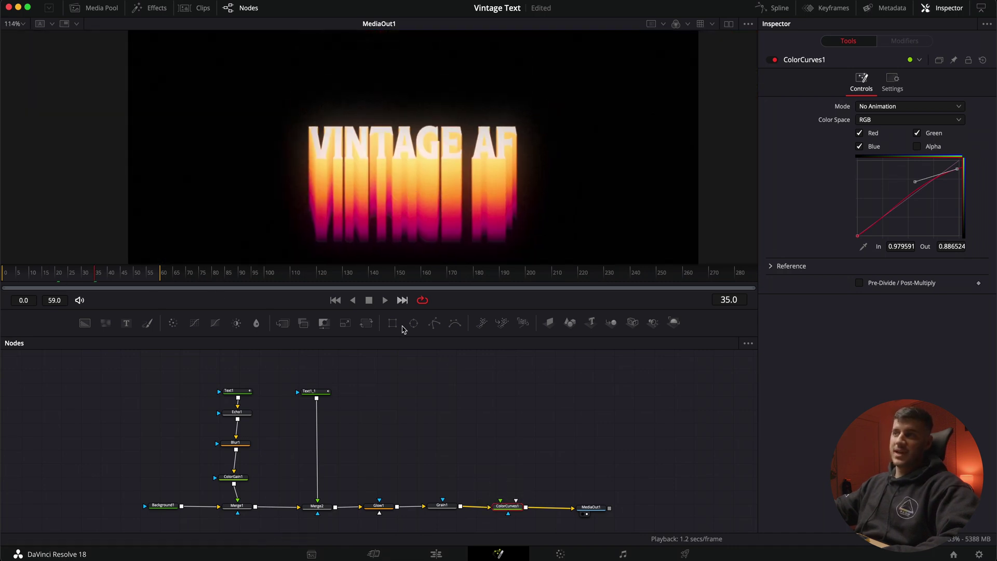
pyautogui.hscroll(-3, 385, 439)
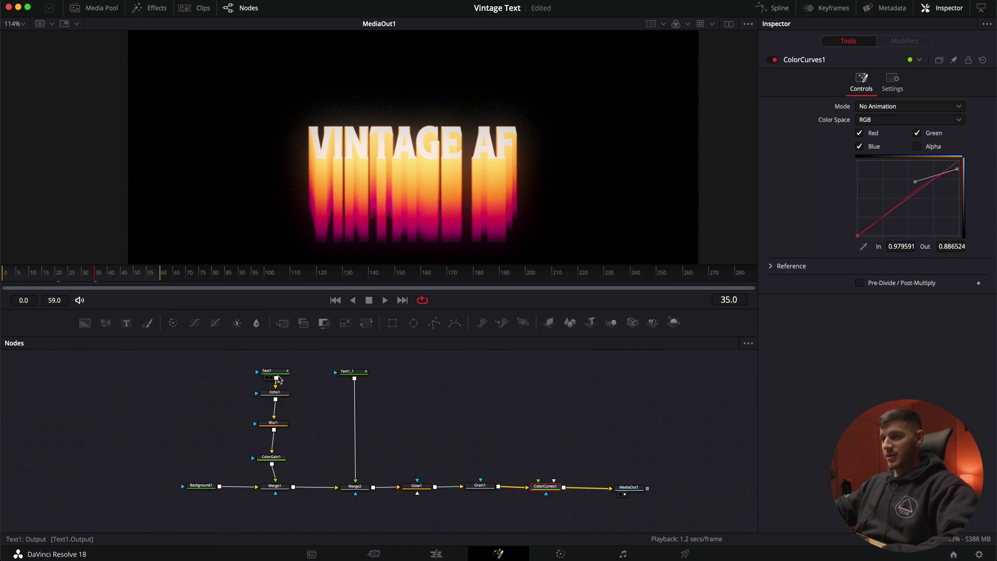
# Disconnect Text1 and Text1_1 from the echo and merge chain and move them aside
pyautogui.moveTo(356, 486); pyautogui.dragTo(347, 412)
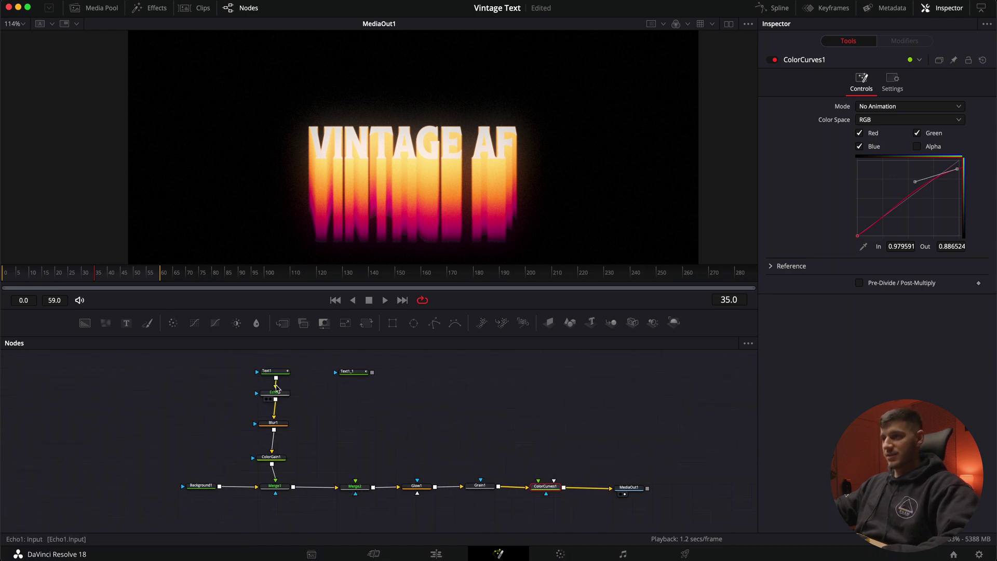
pyautogui.moveTo(276, 388); pyautogui.dragTo(459, 355)
pyautogui.moveTo(353, 372); pyautogui.dragTo(492, 384)
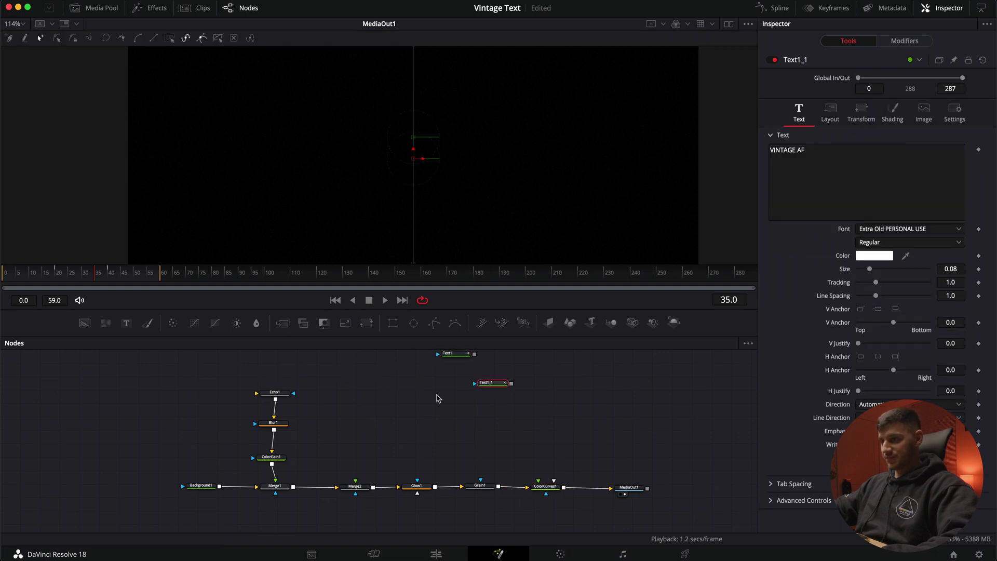
pyautogui.hscroll(-3, 400, 403)
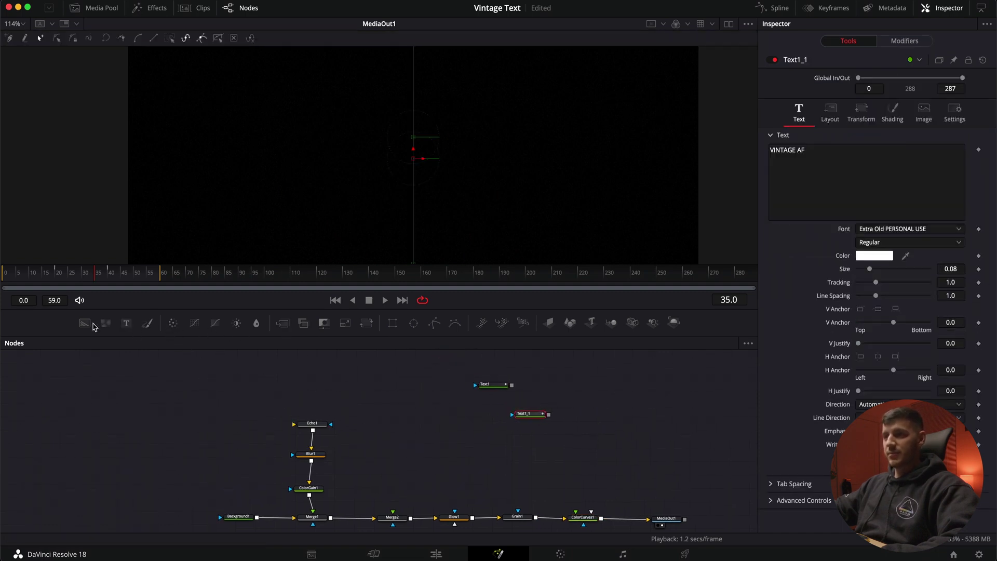
# Add a Background node and an Ellipse, and connect Ellipse1 to Background2's mask input
pyautogui.moveTo(92, 326); pyautogui.dragTo(244, 390)
pyautogui.click(310, 369)
pyautogui.moveTo(311, 370); pyautogui.dragTo(295, 427)
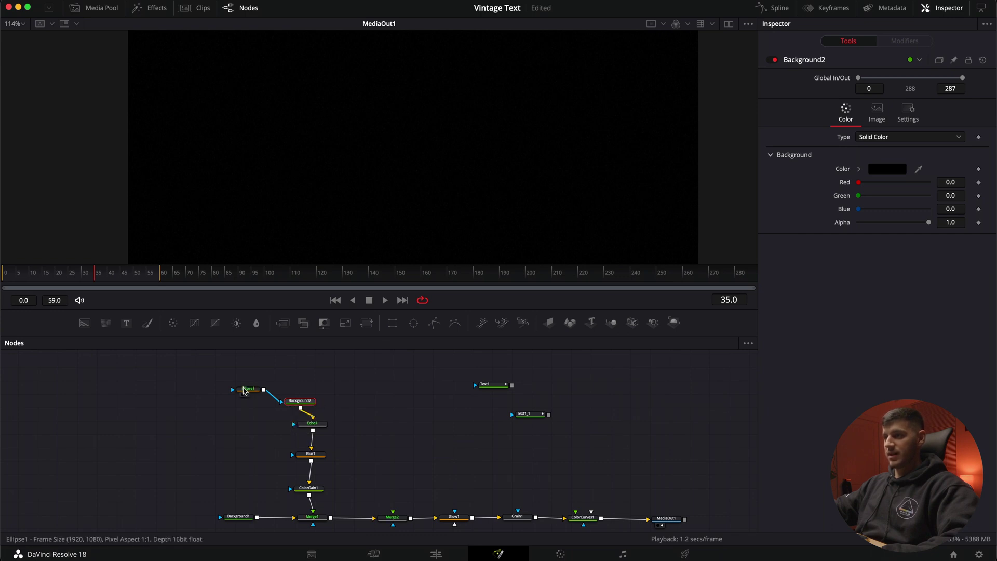
# Feed the masked Background2 into Echo1 and set its colour to white
pyautogui.moveTo(247, 388); pyautogui.dragTo(304, 381)
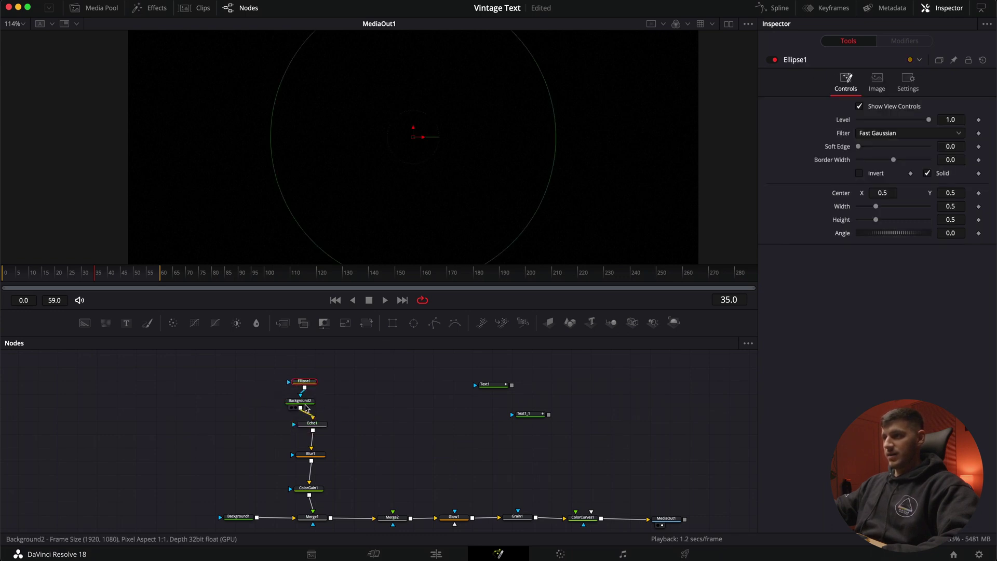
pyautogui.click(301, 401)
pyautogui.click(889, 169)
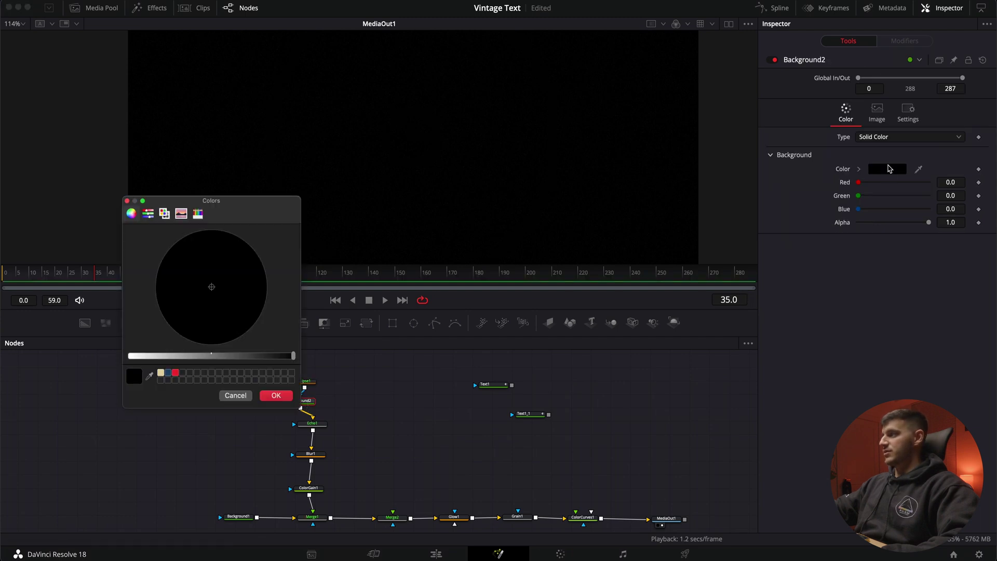
pyautogui.click(194, 356)
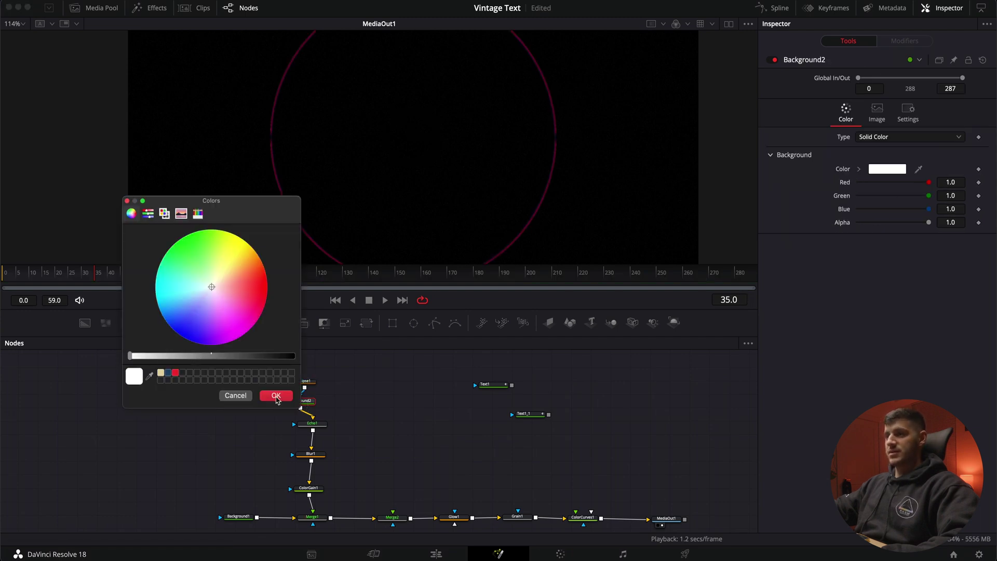
pyautogui.click(276, 396)
# Set Ellipse1's Width and Height to 0.1
pyautogui.scroll(-3, 404, 204)
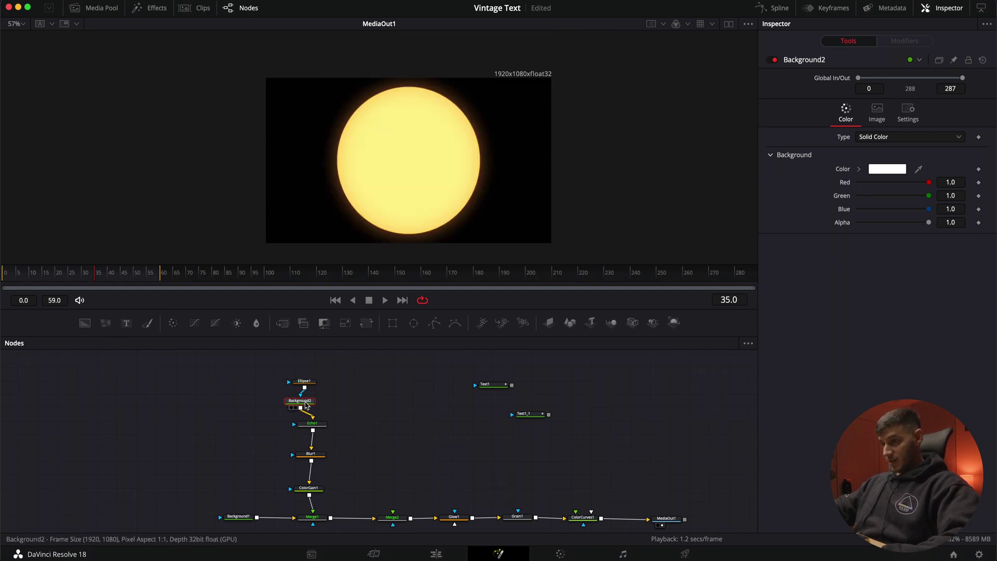
pyautogui.click(304, 381)
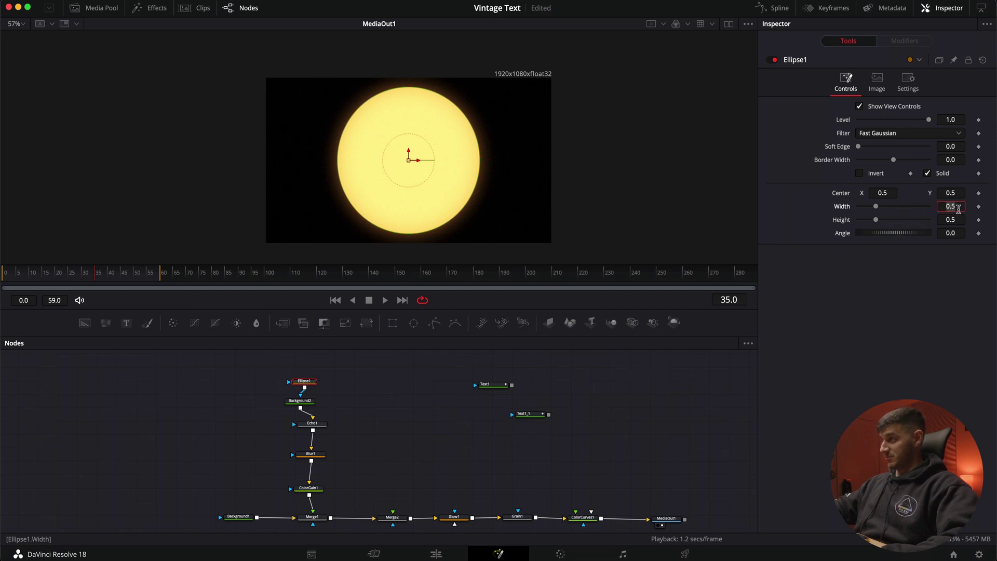
pyautogui.write('0.1')
pyautogui.press('Tab')
pyautogui.write('0.1')
pyautogui.press('Tab')
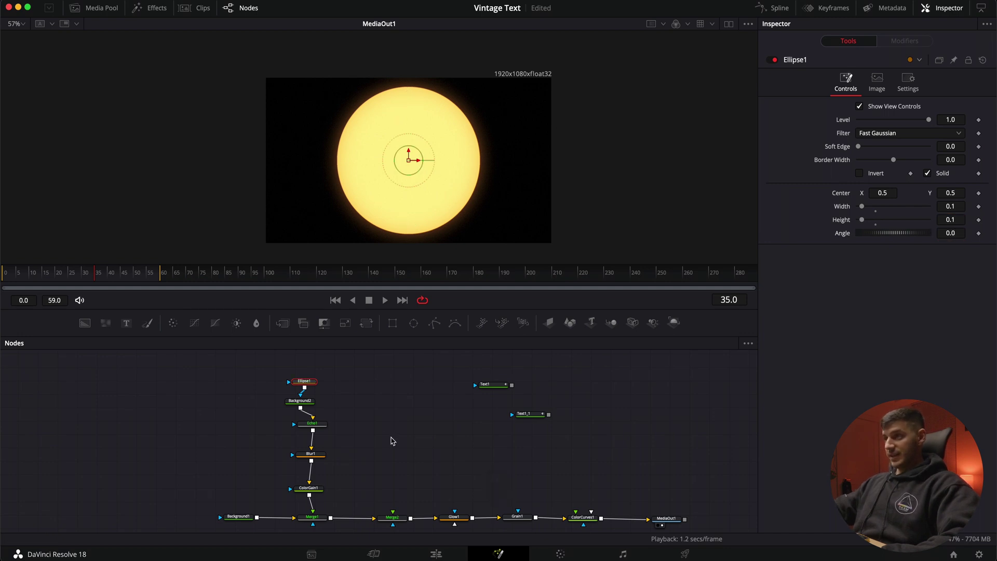
# Copy and paste Ellipse1 and Background2, then connect Background2_1 into Merge2
pyautogui.moveTo(329, 363); pyautogui.dragTo(298, 410)
pyautogui.press('super+c')
pyautogui.press('super+v')
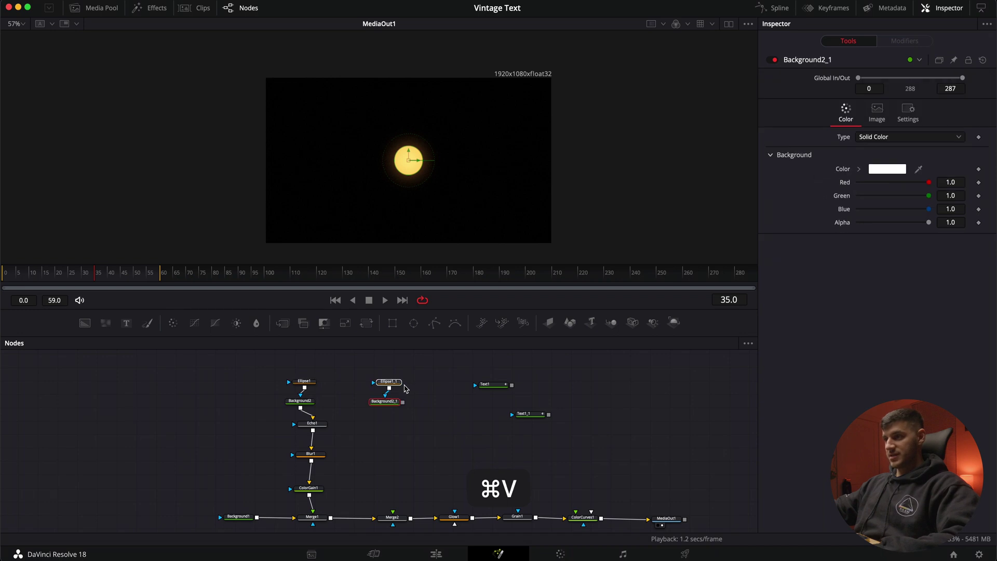
pyautogui.moveTo(403, 403); pyautogui.dragTo(436, 396)
pyautogui.moveTo(393, 506); pyautogui.dragTo(393, 511)
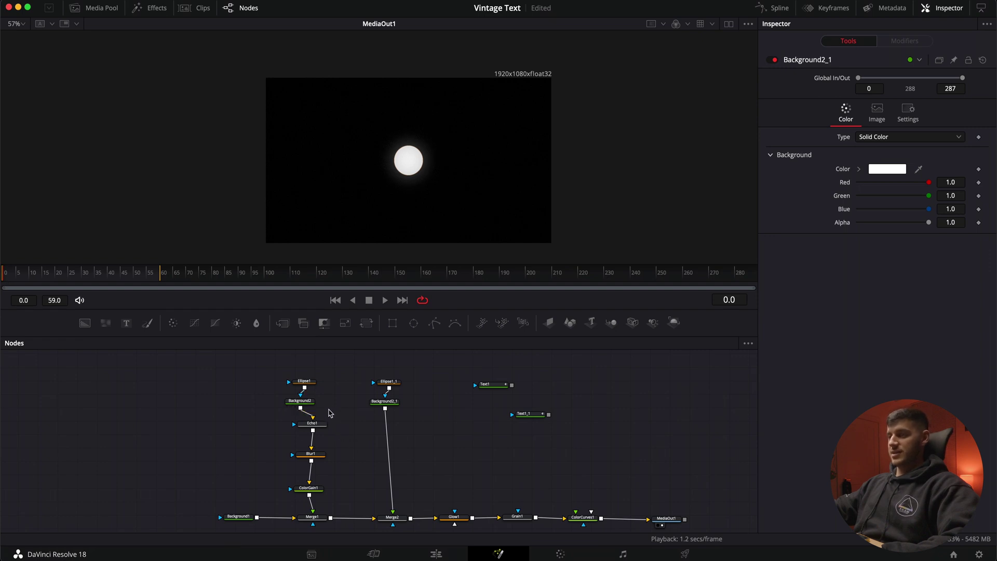
pyautogui.hscroll(-3, 341, 410)
# Rearrange Ellipse1 and Background2 to make room in the node graph
pyautogui.click(414, 513)
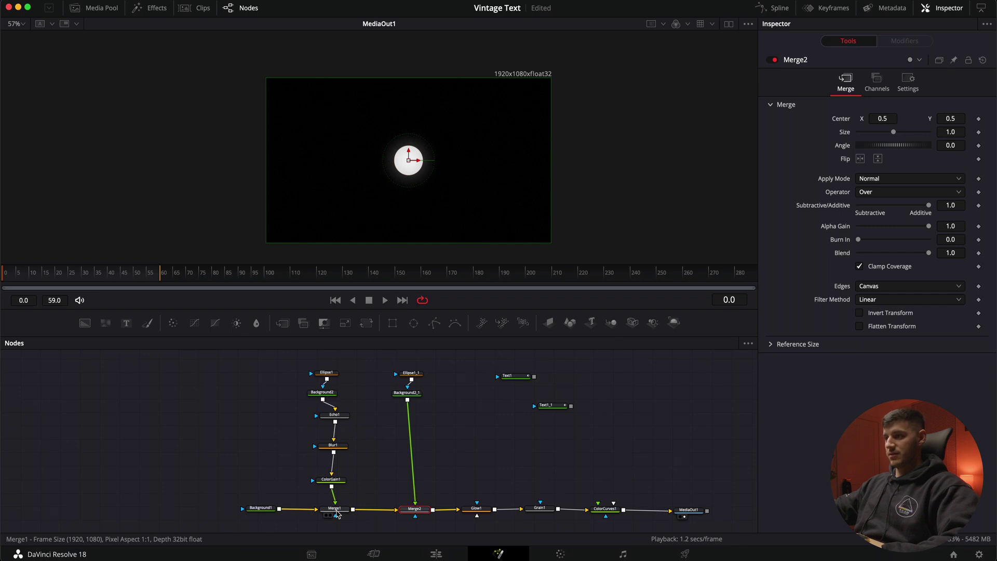
pyautogui.click(334, 508)
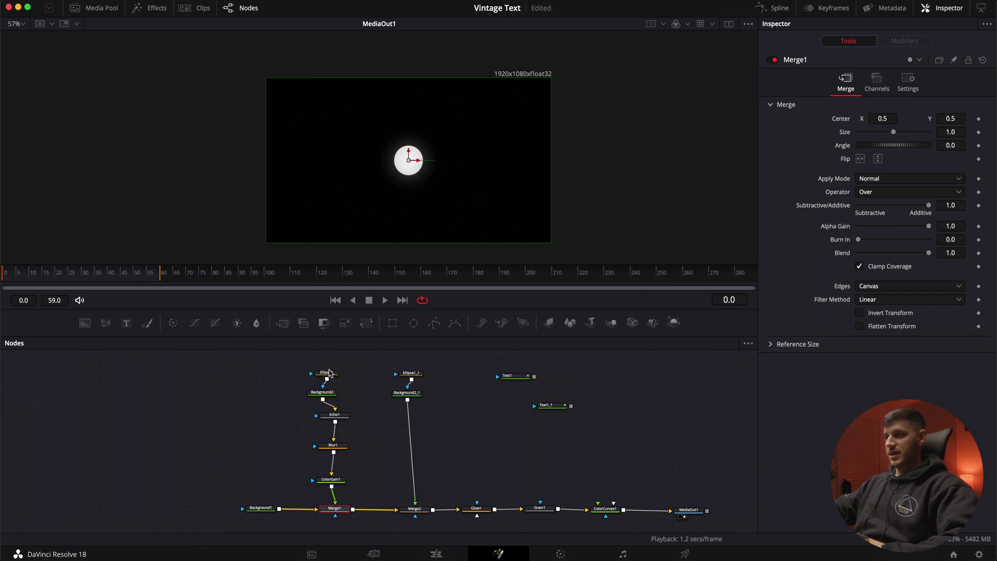
pyautogui.click(333, 363)
pyautogui.click(343, 398)
pyautogui.moveTo(327, 372); pyautogui.dragTo(335, 353)
pyautogui.moveTo(333, 395); pyautogui.dragTo(334, 429)
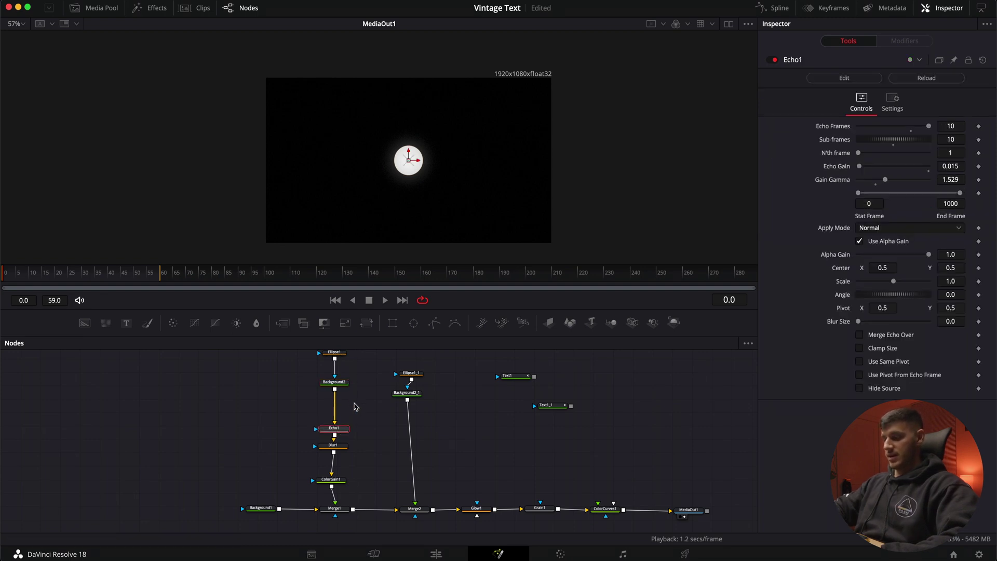
# Add a Transform node via the 'trans' search and place it between Background2 and Echo1
pyautogui.hotkey('shift', 'space')
pyautogui.write('trans')
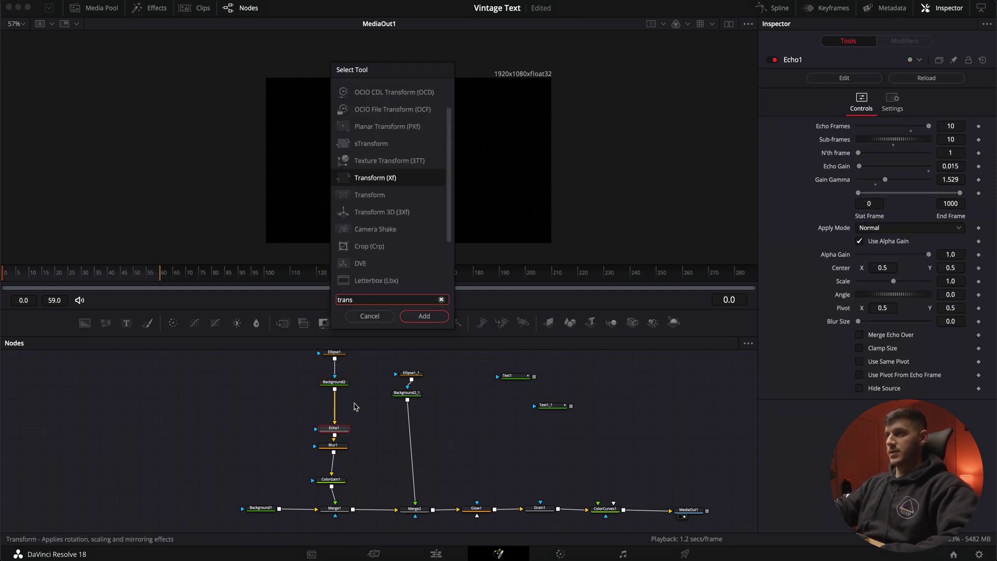
pyautogui.press('Return')
pyautogui.moveTo(335, 443); pyautogui.dragTo(338, 408)
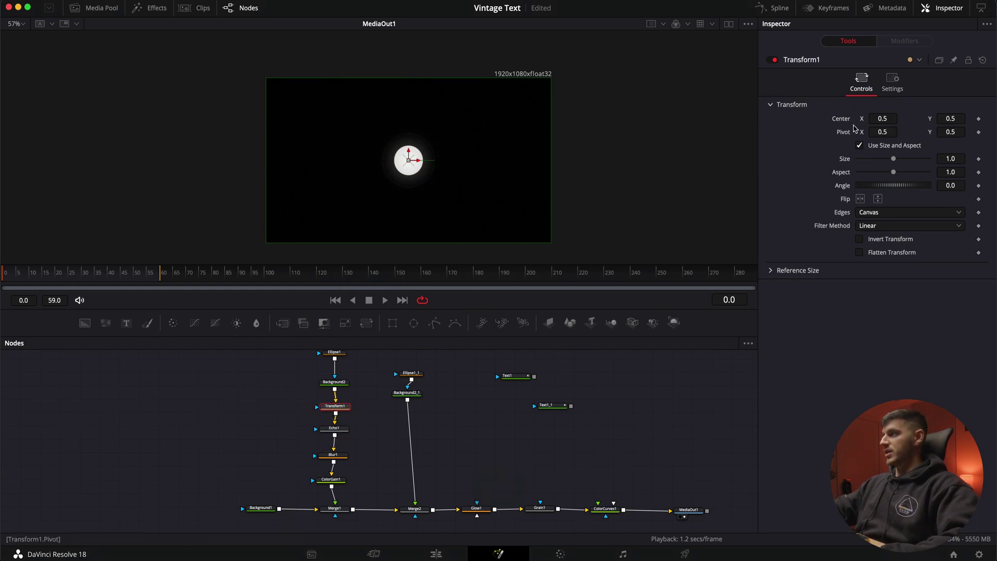
# Keyframe Transform1's Center and move the circle to the lower left of the frame
pyautogui.click(980, 118)
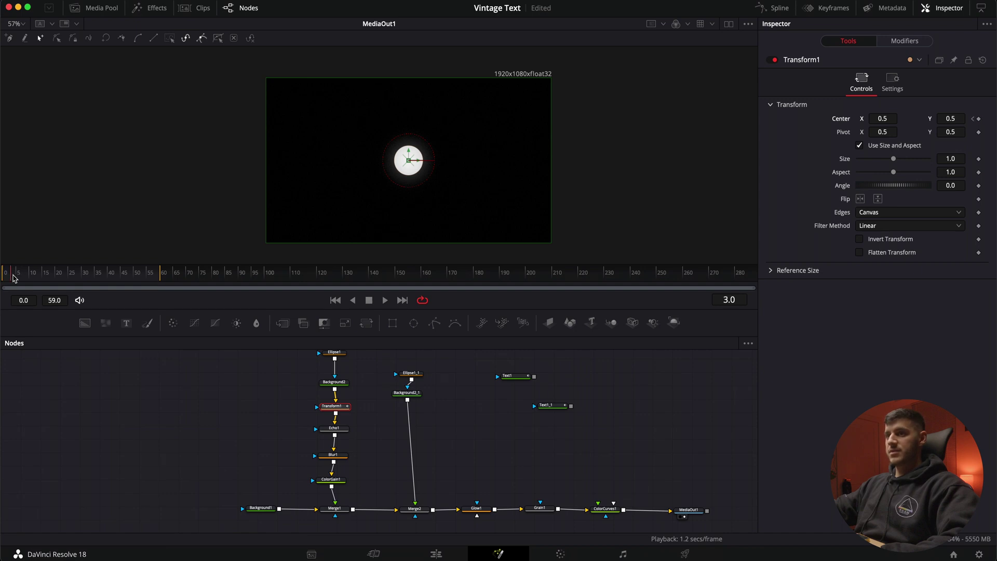
pyautogui.moveTo(409, 160); pyautogui.dragTo(493, 111)
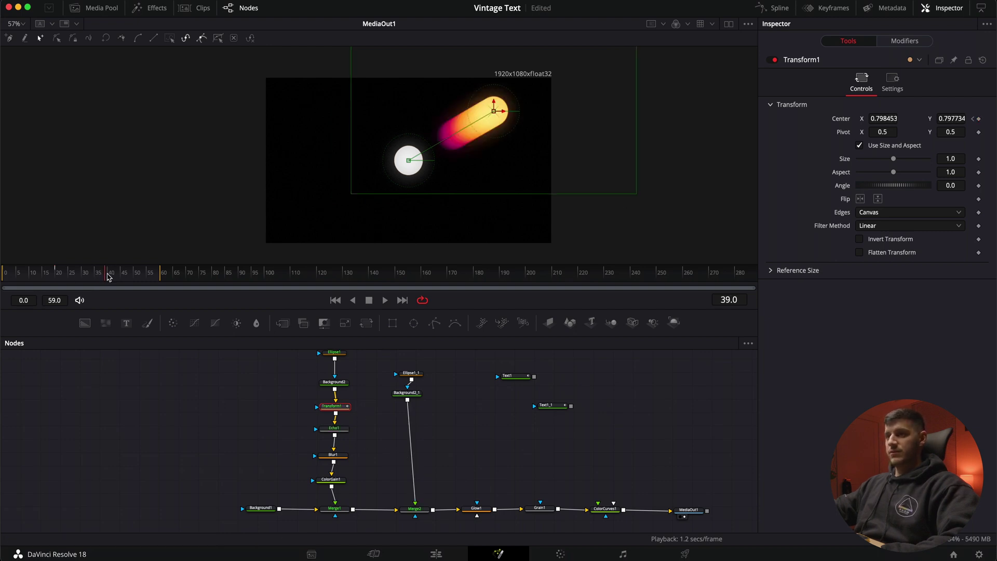
pyautogui.moveTo(496, 114); pyautogui.dragTo(330, 204)
# At the end of the animation, set Center X to 0.479617 and nudge it right, then return to frame 0
pyautogui.click(159, 273)
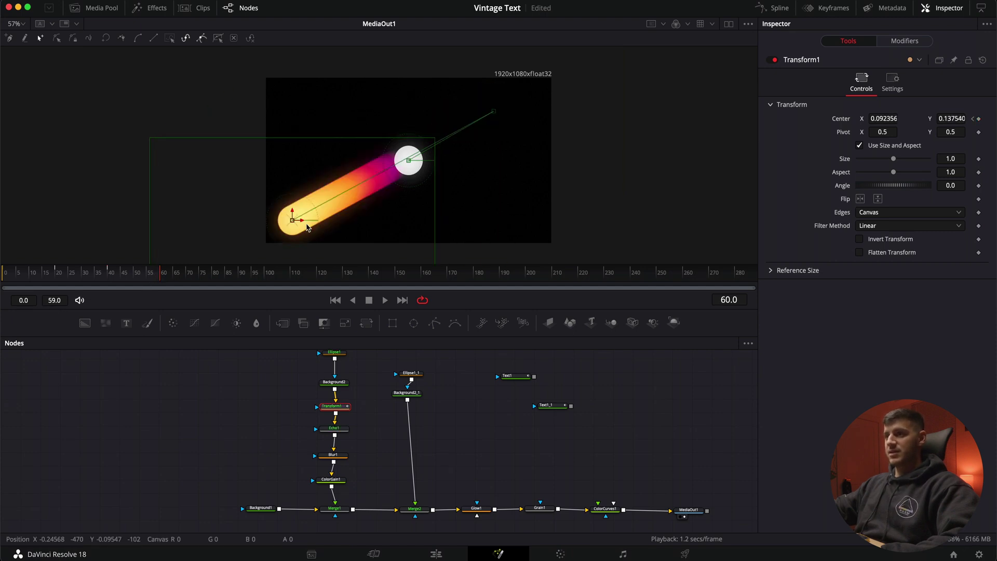
pyautogui.write('0.412912')
pyautogui.press('Tab')
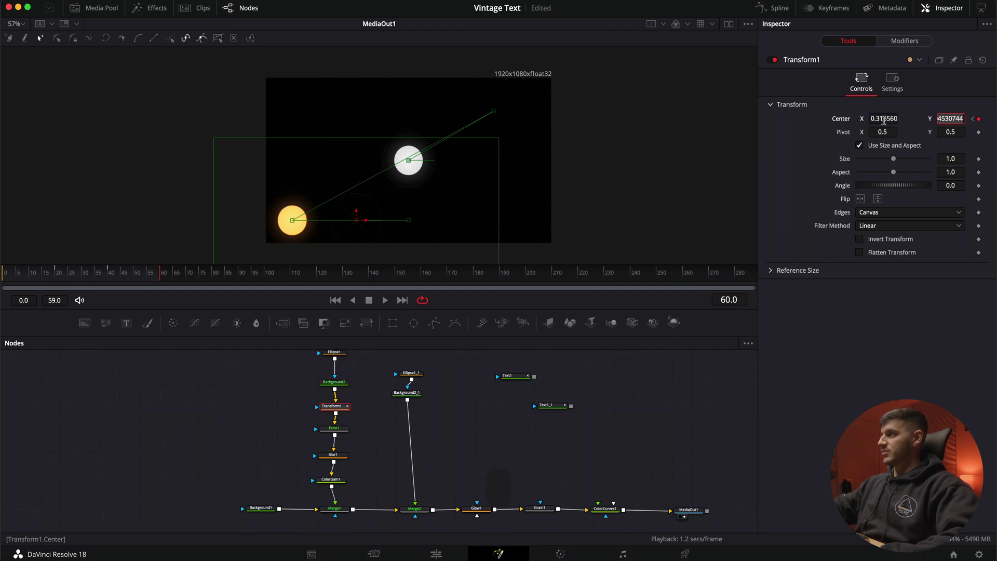
pyautogui.press('Tab')
pyautogui.moveTo(884, 121); pyautogui.dragTo(890, 113)
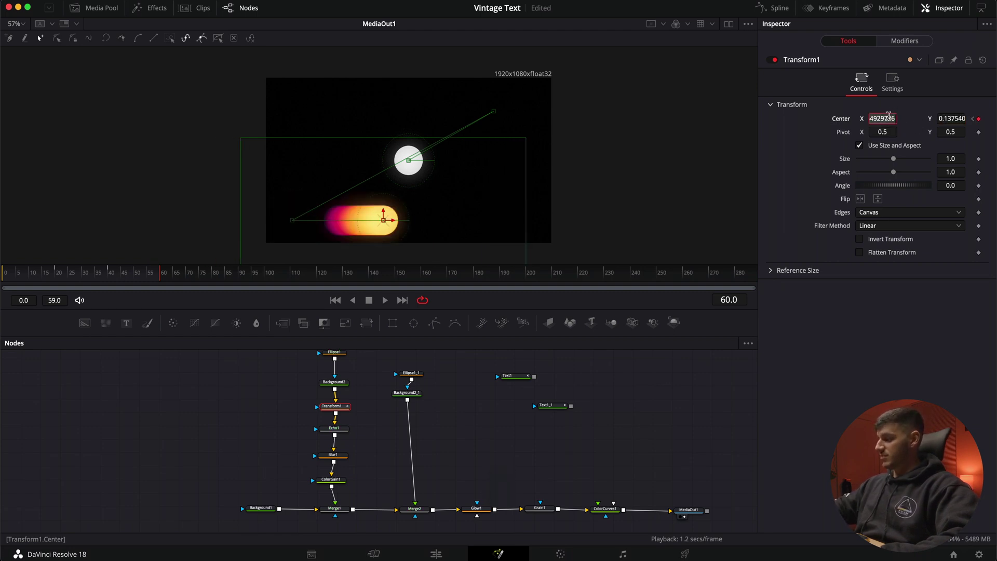
pyautogui.write('0.479617')
pyautogui.press('Tab')
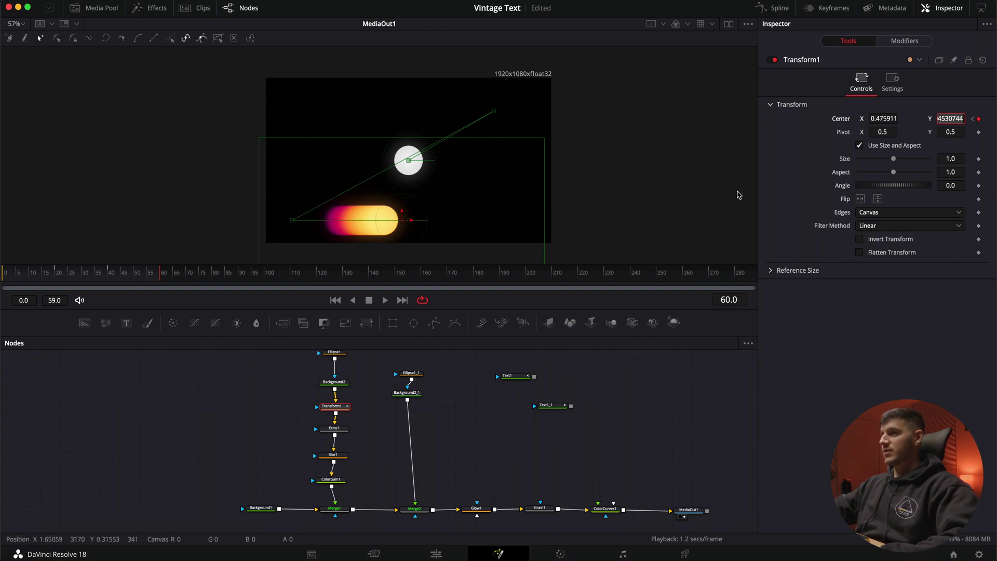
pyautogui.moveTo(884, 119); pyautogui.dragTo(991, 115)
pyautogui.press('Tab')
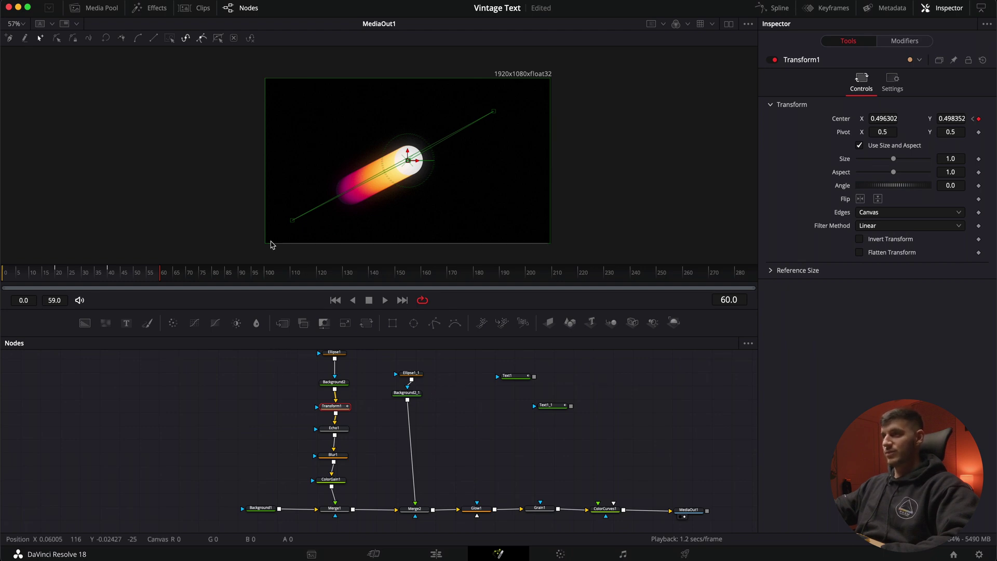
pyautogui.moveTo(66, 274)
pyautogui.mouseDown()
pyautogui.moveTo(2, 274)
pyautogui.moveTo(171, 275)
pyautogui.mouseUp()
# Paste a copy of Transform1 between Background2_1 and Merge2, then play the animation
pyautogui.moveTo(336, 414); pyautogui.dragTo(414, 440)
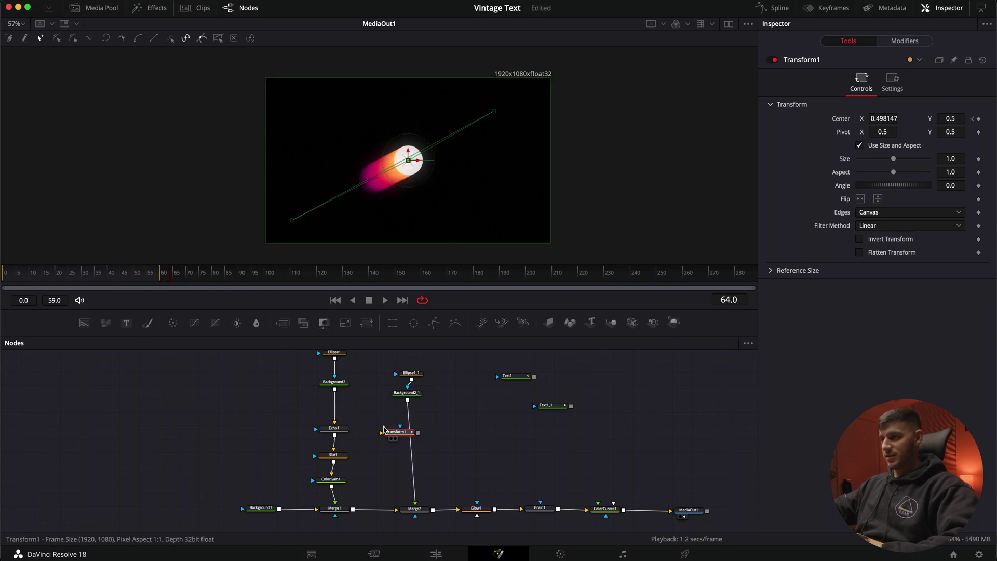
pyautogui.moveTo(356, 417); pyautogui.dragTo(333, 406)
pyautogui.press('super+c')
pyautogui.press('super+v')
pyautogui.moveTo(454, 441); pyautogui.dragTo(408, 443)
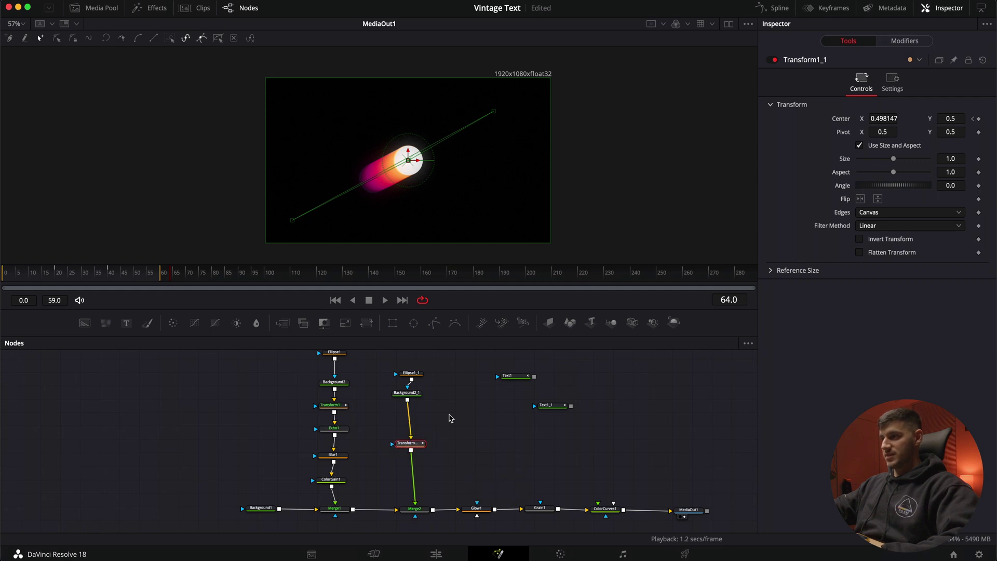
pyautogui.scroll(2, 450, 418)
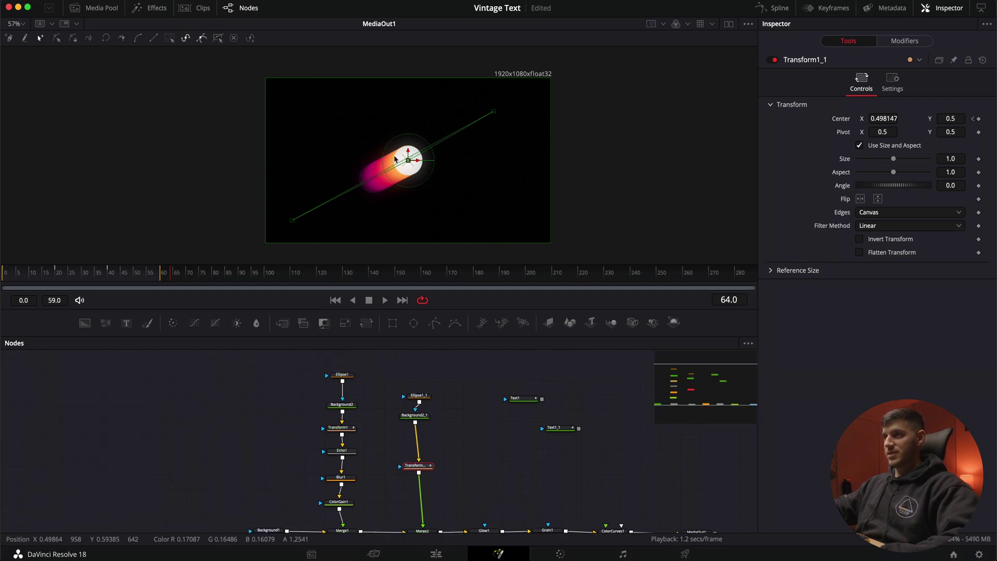
pyautogui.press('space')
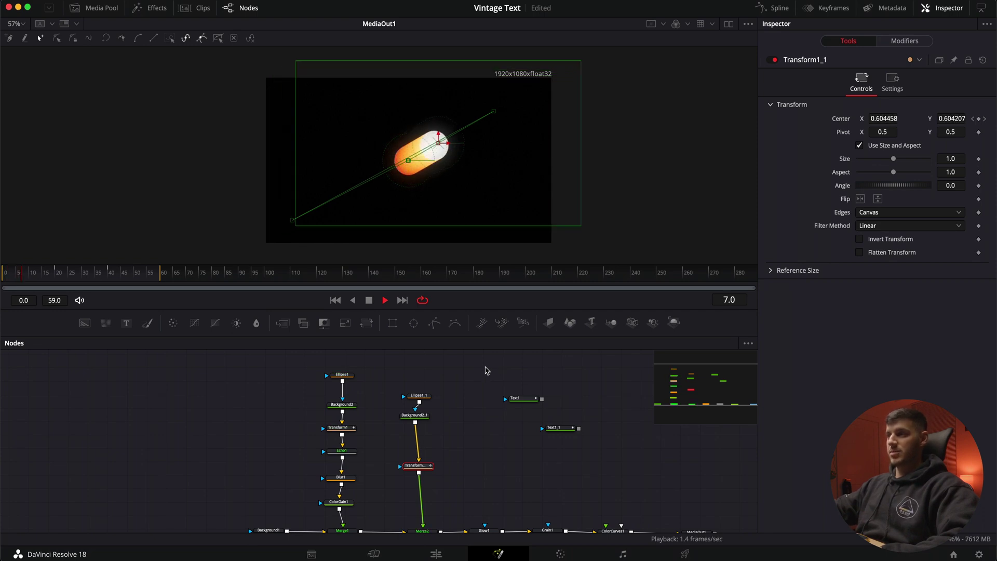
# Stop playback, jump back to the first frame, and save the Vintage Text project
pyautogui.scroll(-2, 502, 482)
pyautogui.hscroll(1, 502, 481)
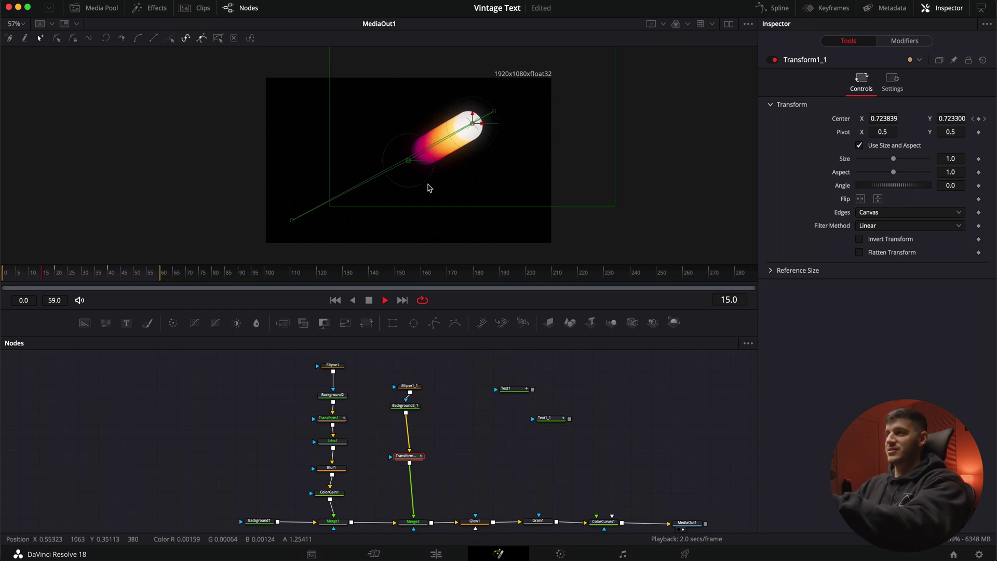
pyautogui.press('space')
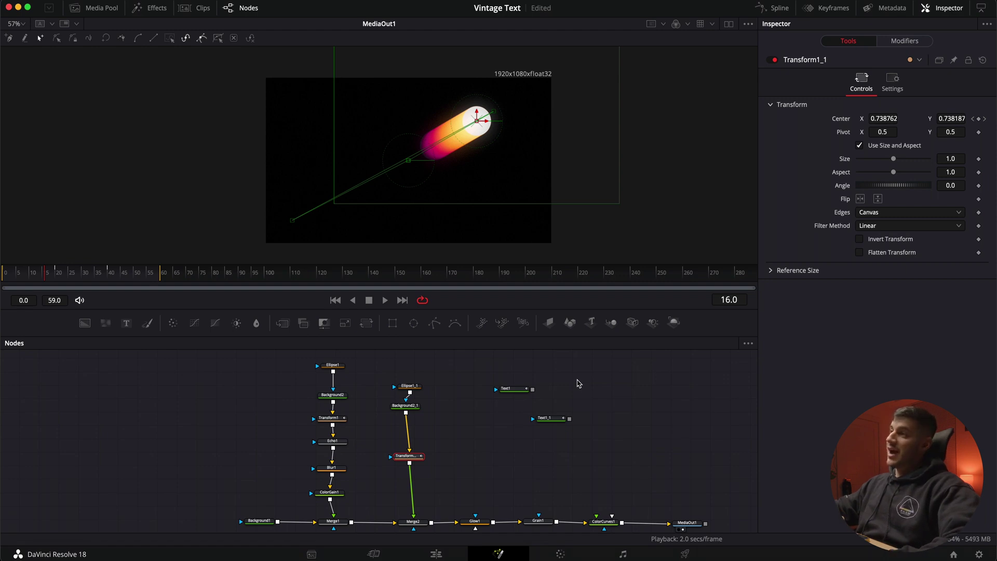
pyautogui.press('Home')
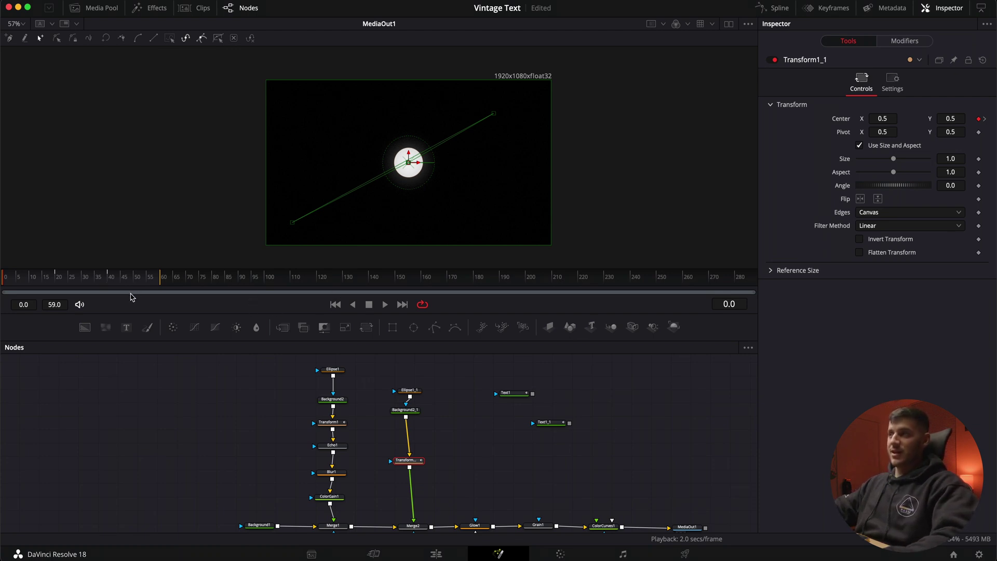
pyautogui.press('super+s')
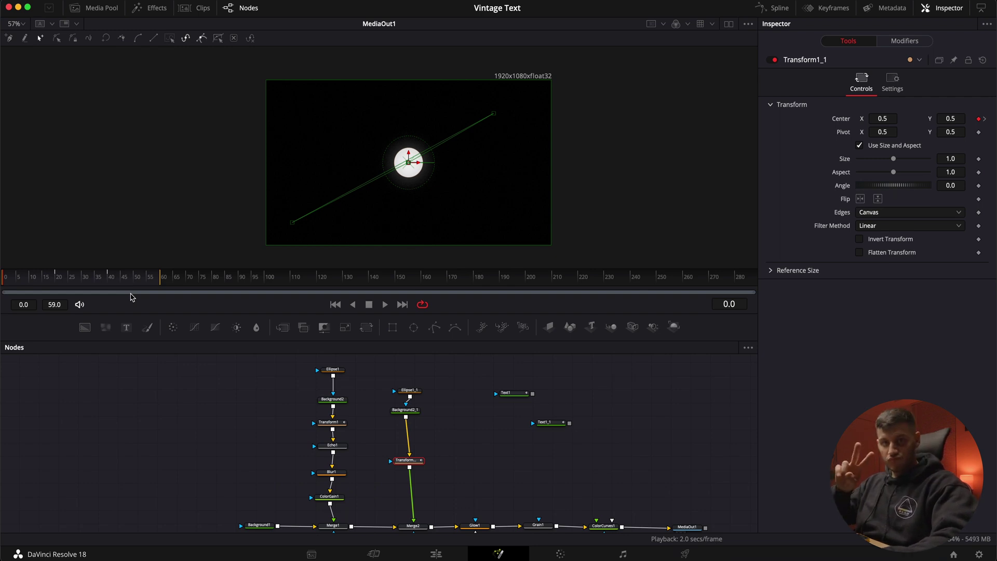